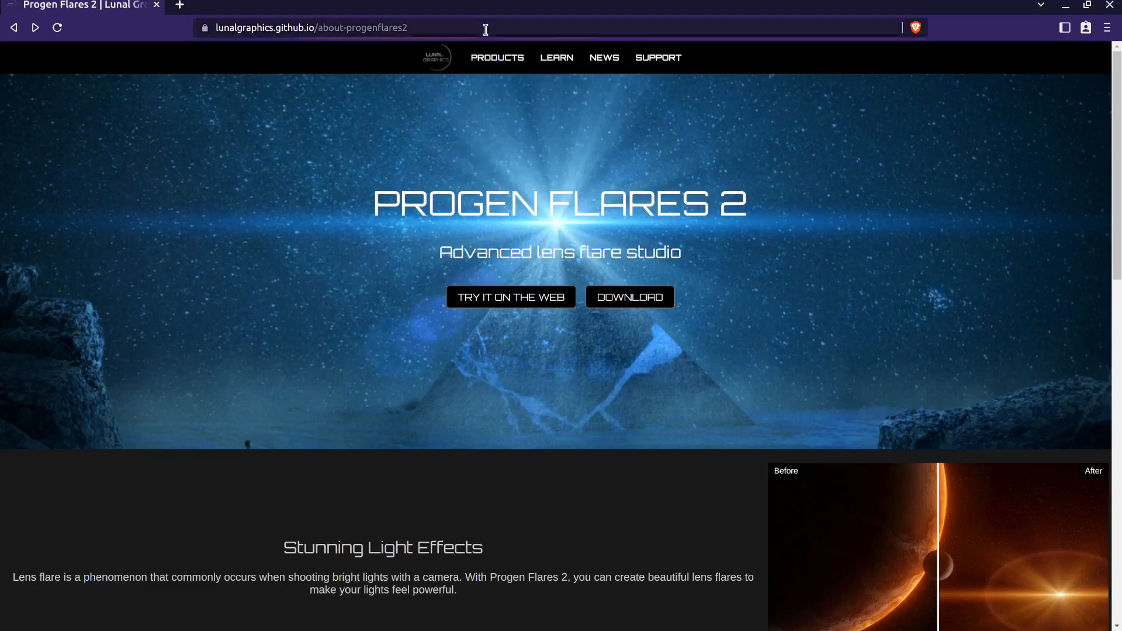
# - Launch the web version of Progen Flares 2 from its product page
pyautogui.click(486, 29)
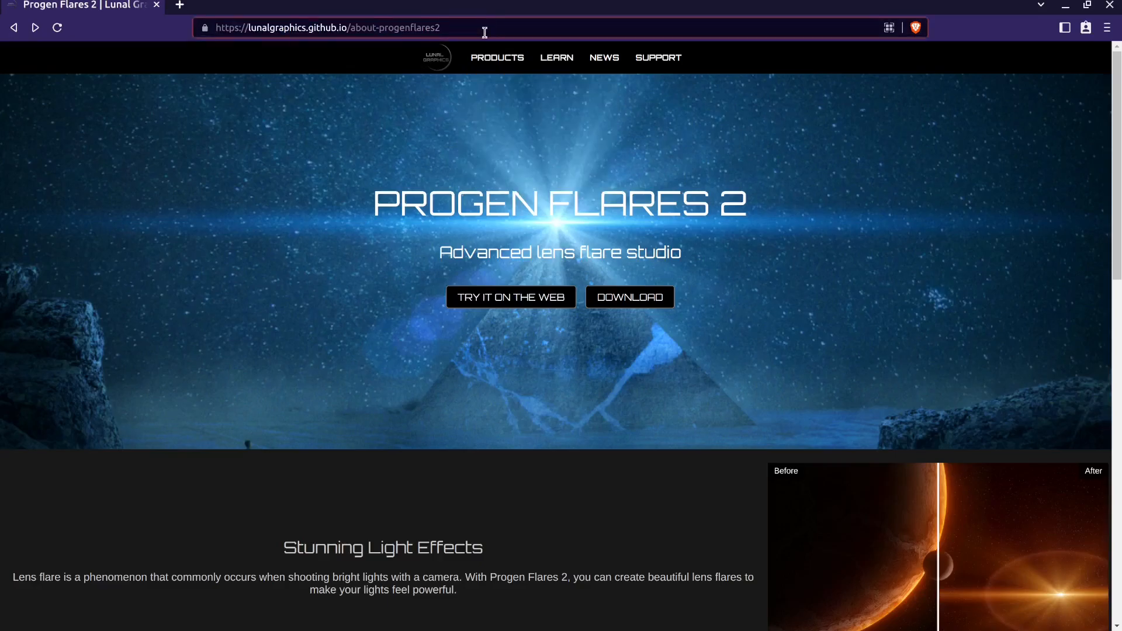
pyautogui.click(474, 253)
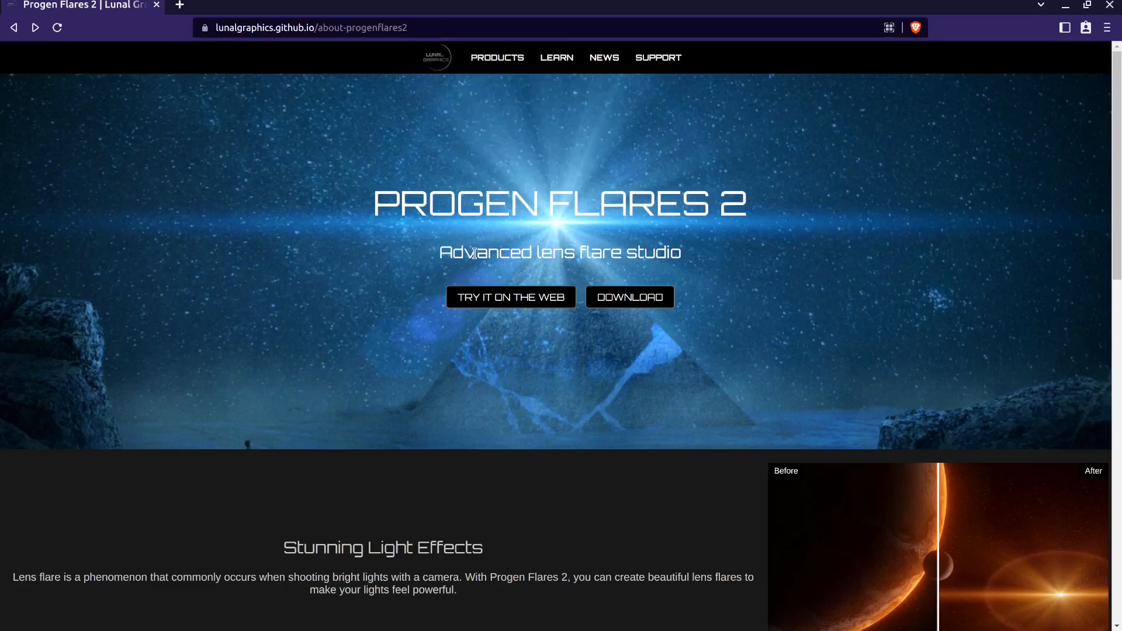
pyautogui.click(493, 300)
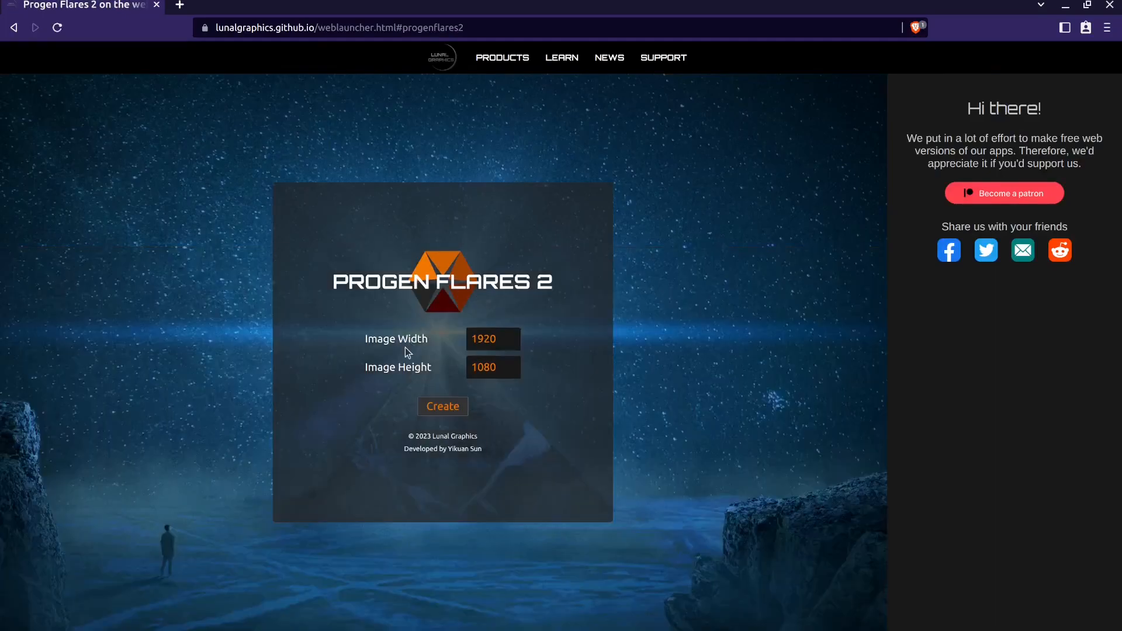
# - Create a new flare project with an image width of 1920 and a height of 1080
pyautogui.click(473, 340)
pyautogui.click(479, 375)
pyautogui.click(447, 370)
pyautogui.click(472, 344)
pyautogui.click(460, 405)
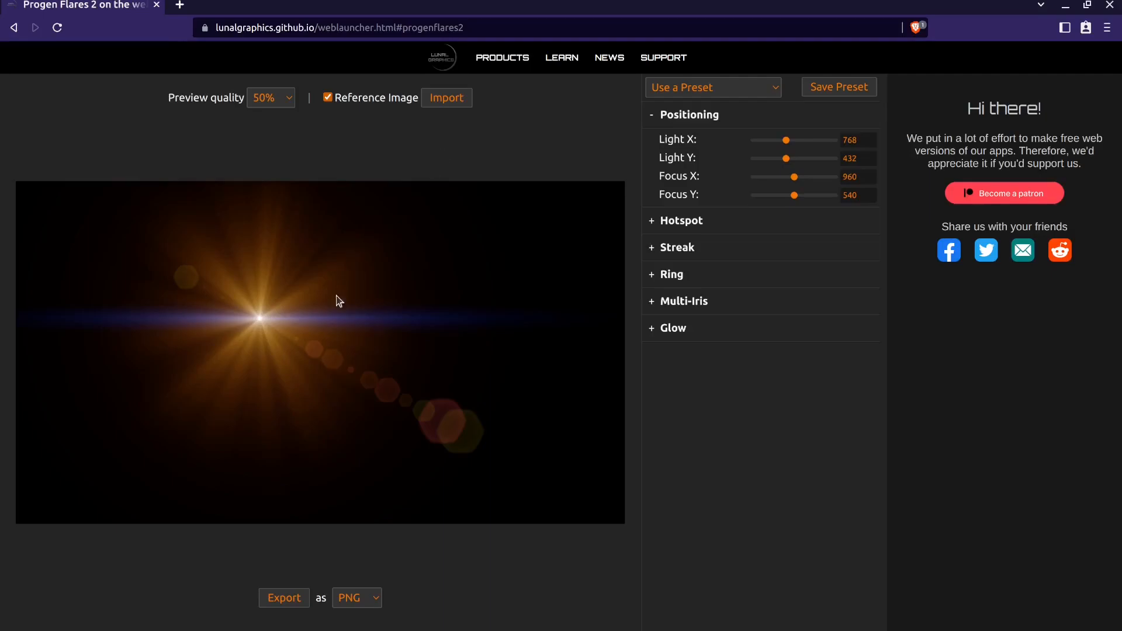
# - Try several light positions in the preview and set Light X to about 703
pyautogui.moveTo(339, 322); pyautogui.dragTo(398, 337)
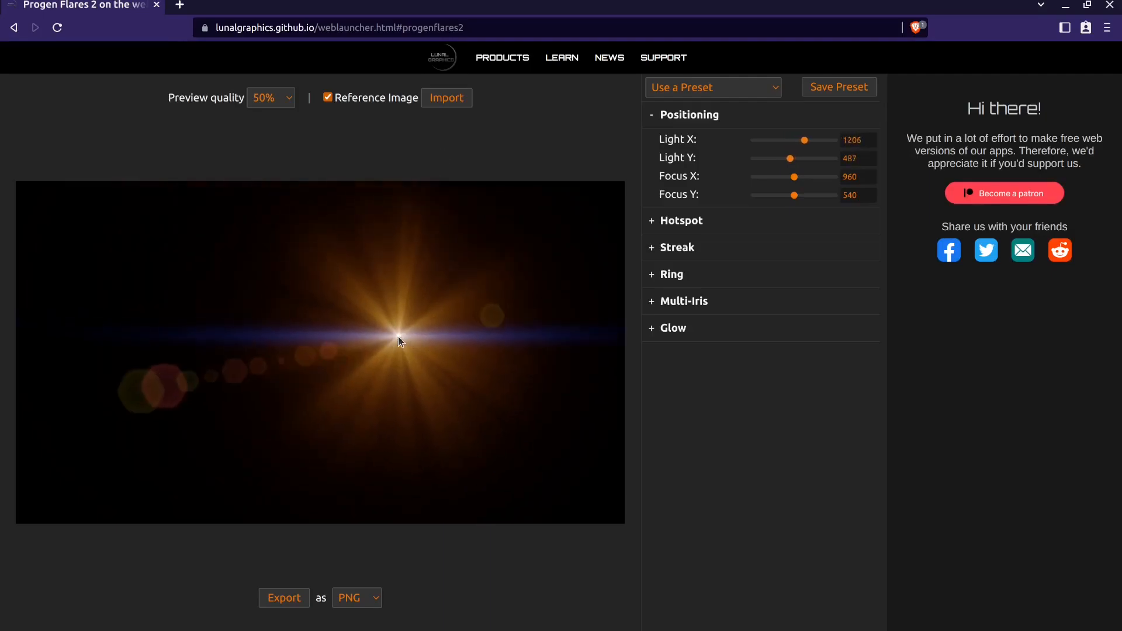
pyautogui.moveTo(326, 345); pyautogui.dragTo(283, 342)
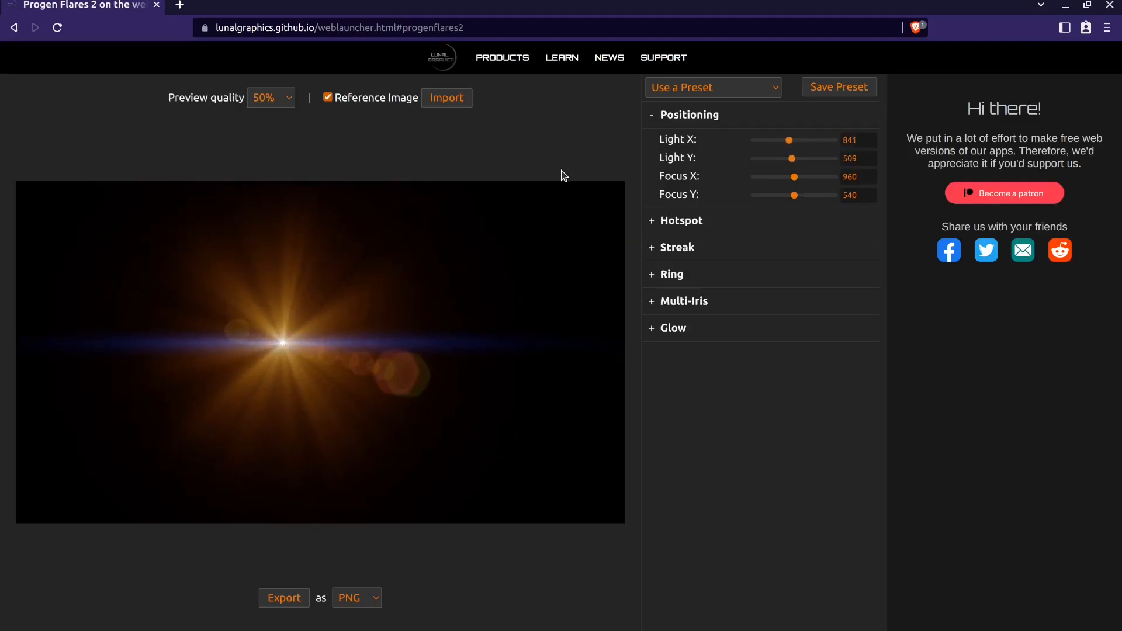
pyautogui.click(676, 122)
pyautogui.moveTo(789, 140)
pyautogui.mouseDown()
pyautogui.moveTo(799, 160)
pyautogui.moveTo(787, 160)
pyautogui.moveTo(784, 143)
pyautogui.mouseUp()
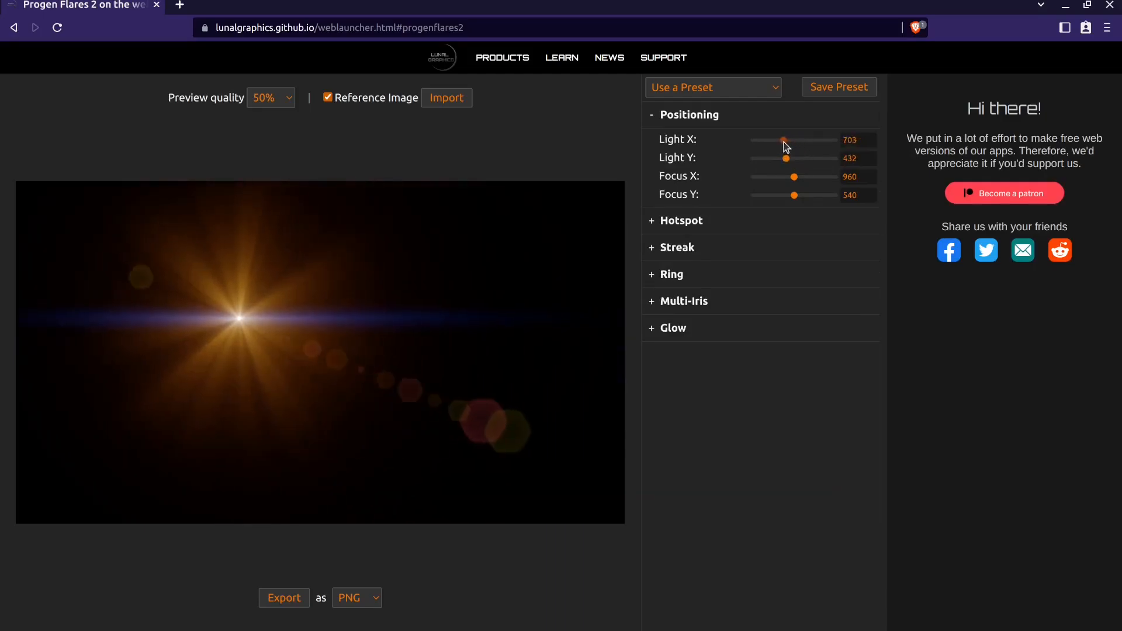
# - Set the flare's Light X to 480 and Light Y to 480
pyautogui.click(844, 138)
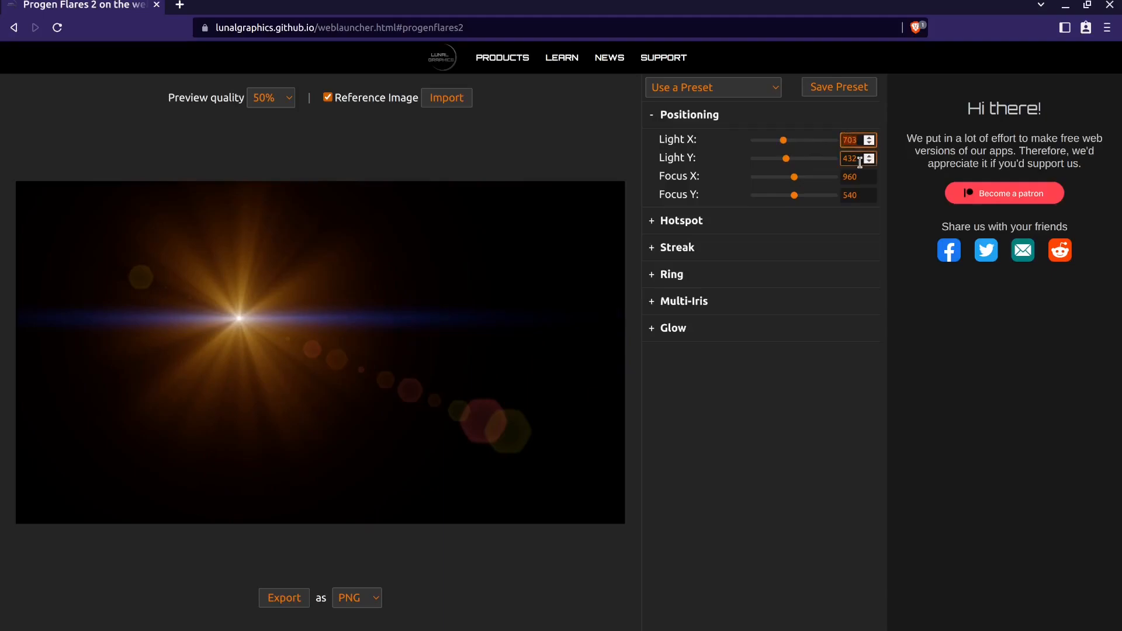
pyautogui.press('BackSpace')
pyautogui.press('BackSpace')
pyautogui.press('BackSpace')
pyautogui.write('480')
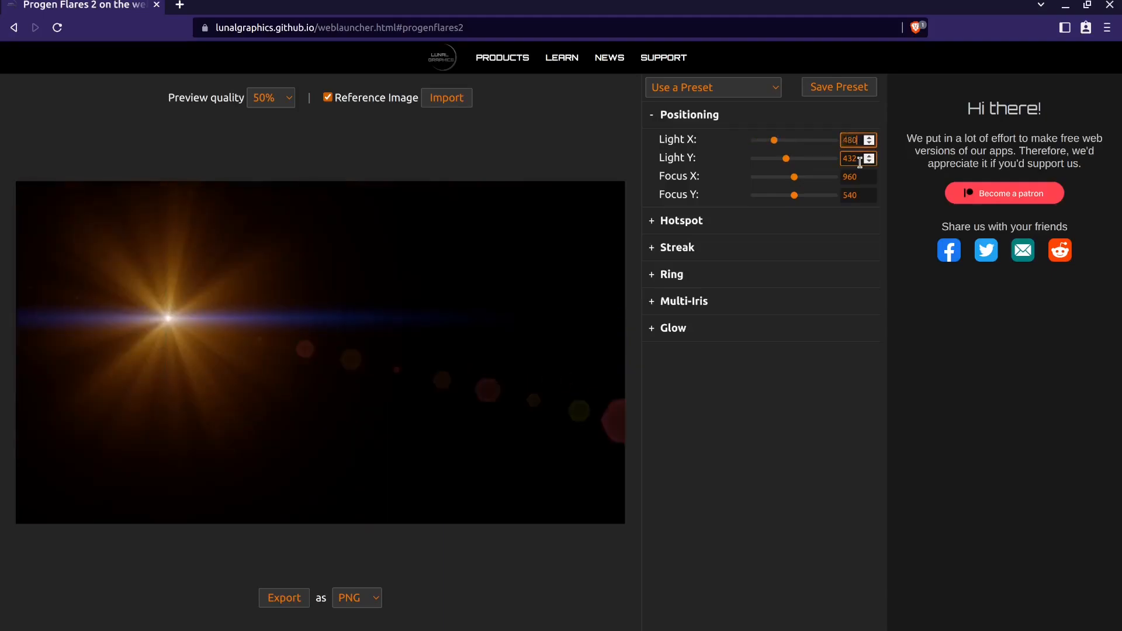
pyautogui.click(860, 162)
pyautogui.press('BackSpace')
pyautogui.press('BackSpace')
pyautogui.press('BackSpace')
pyautogui.write('480')
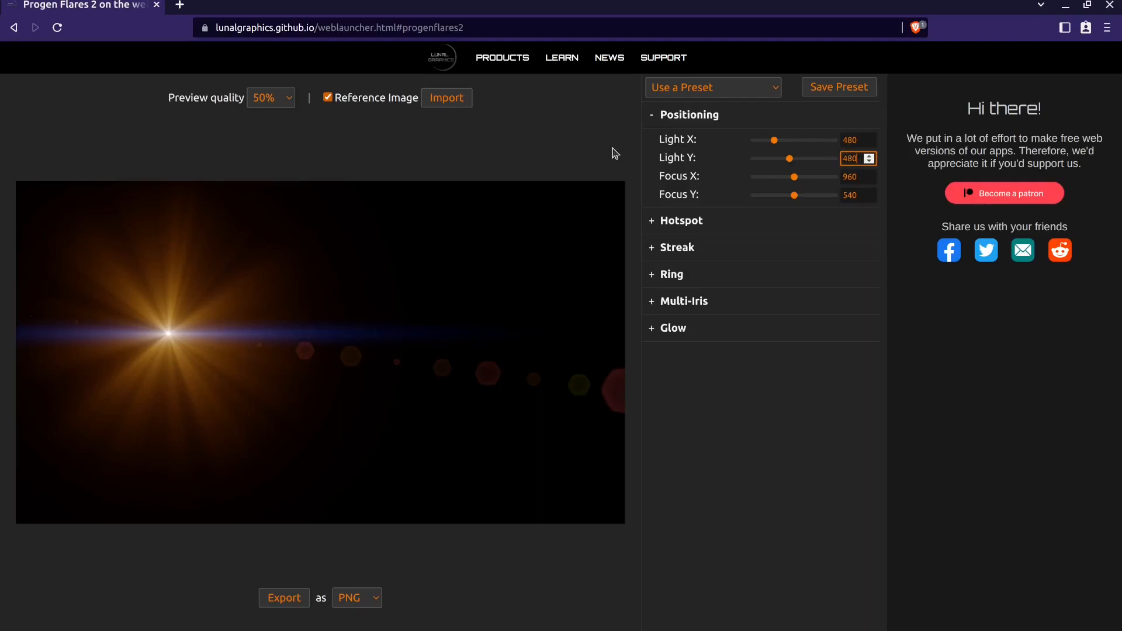
# - Move the light to about X 869, Y 434 and try the Simple Cyan, Flamboyant Anamorphic and Interstellar presets
pyautogui.moveTo(288, 297)
pyautogui.mouseDown()
pyautogui.moveTo(302, 306)
pyautogui.moveTo(293, 317)
pyautogui.mouseUp()
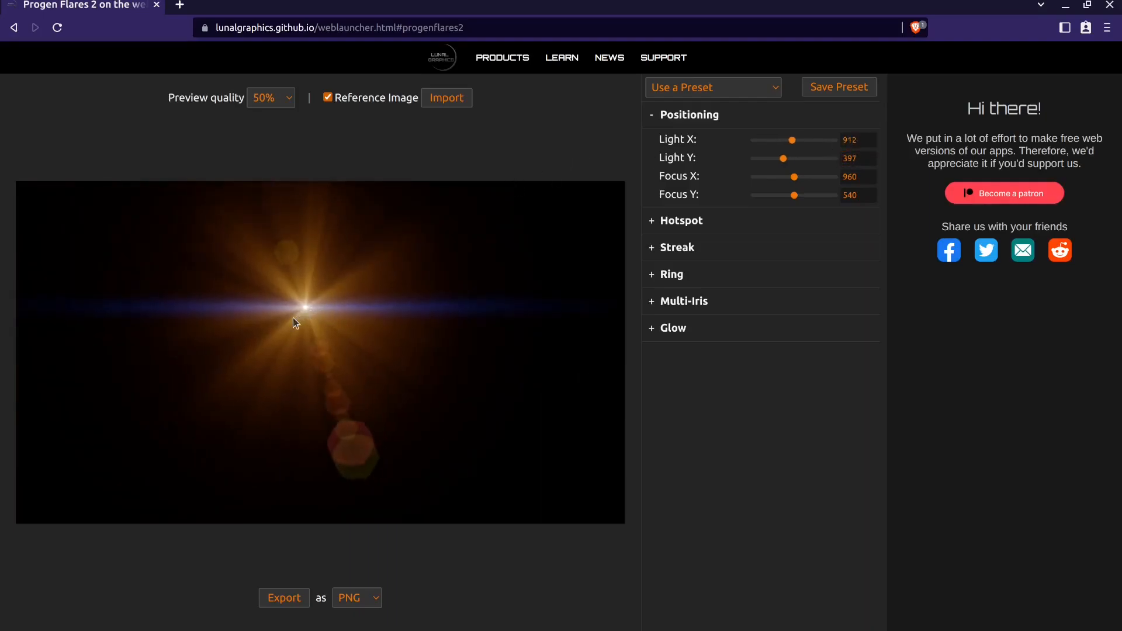
pyautogui.click(688, 86)
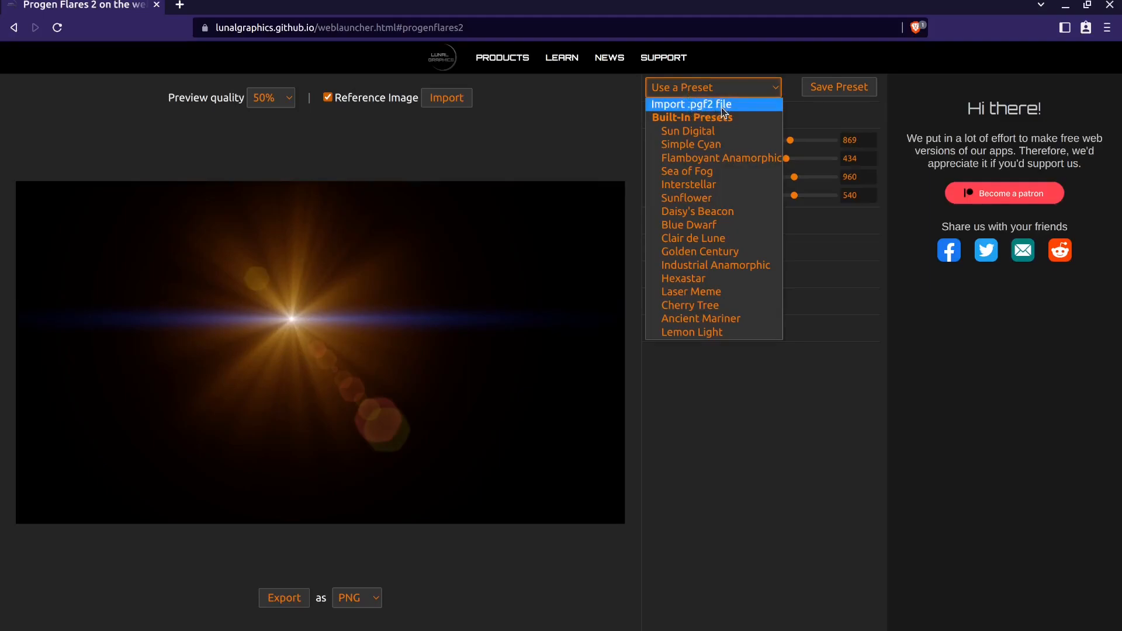
pyautogui.click(709, 144)
pyautogui.click(713, 91)
pyautogui.click(716, 157)
pyautogui.click(711, 85)
pyautogui.click(706, 185)
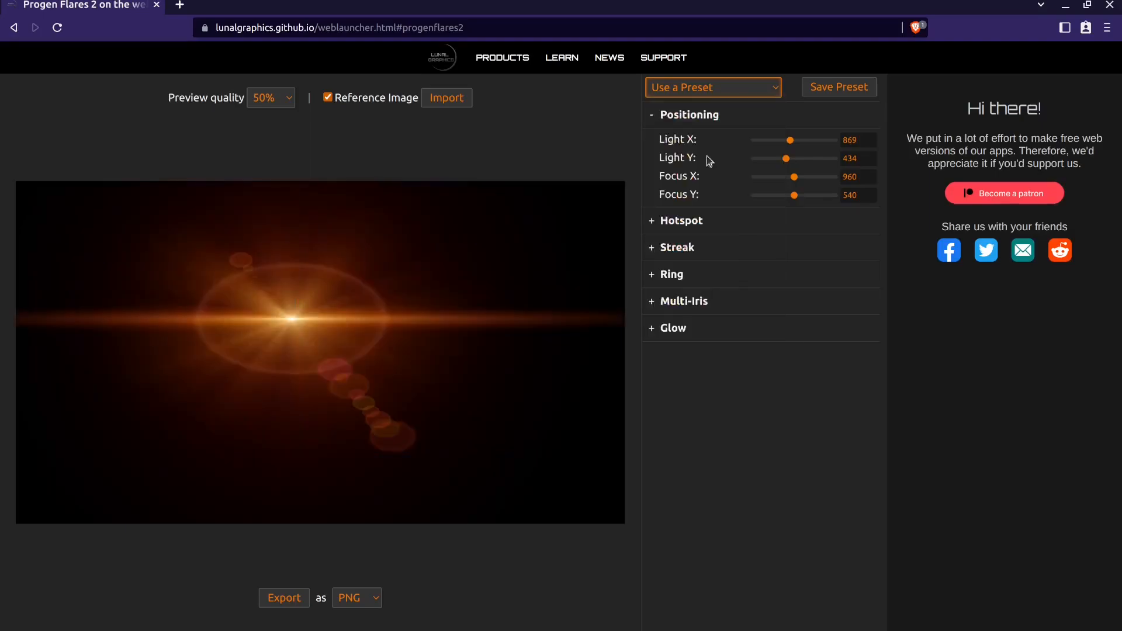
# - Try the Daisy's Beacon, Clair de Lune and Industrial Anamorphic presets on the flare
pyautogui.click(705, 85)
pyautogui.click(705, 216)
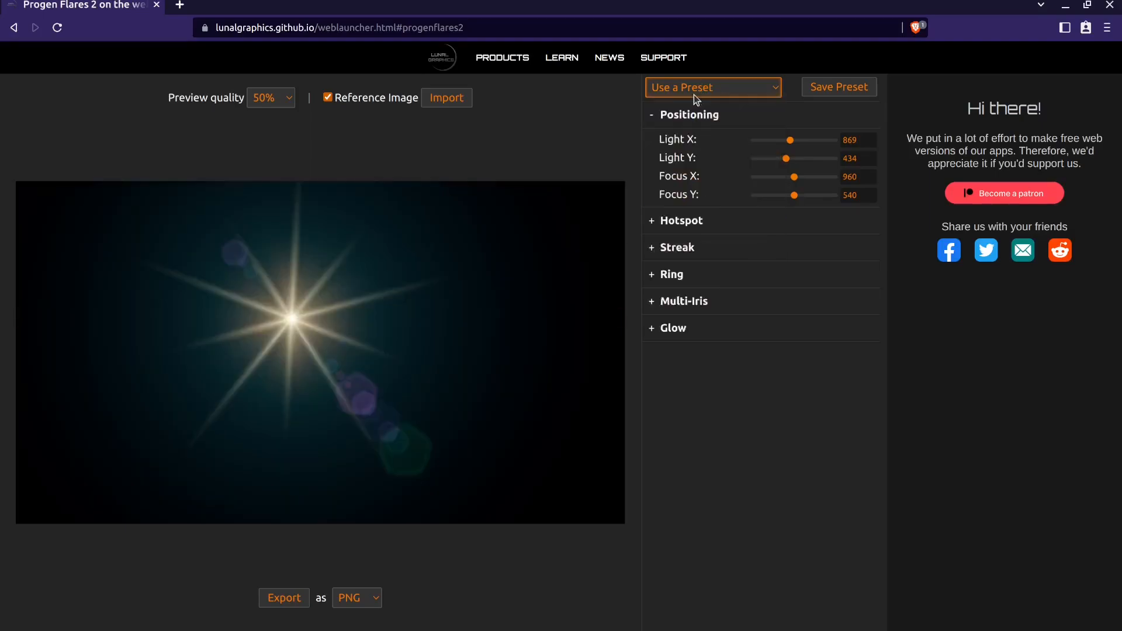
pyautogui.click(693, 94)
pyautogui.click(703, 245)
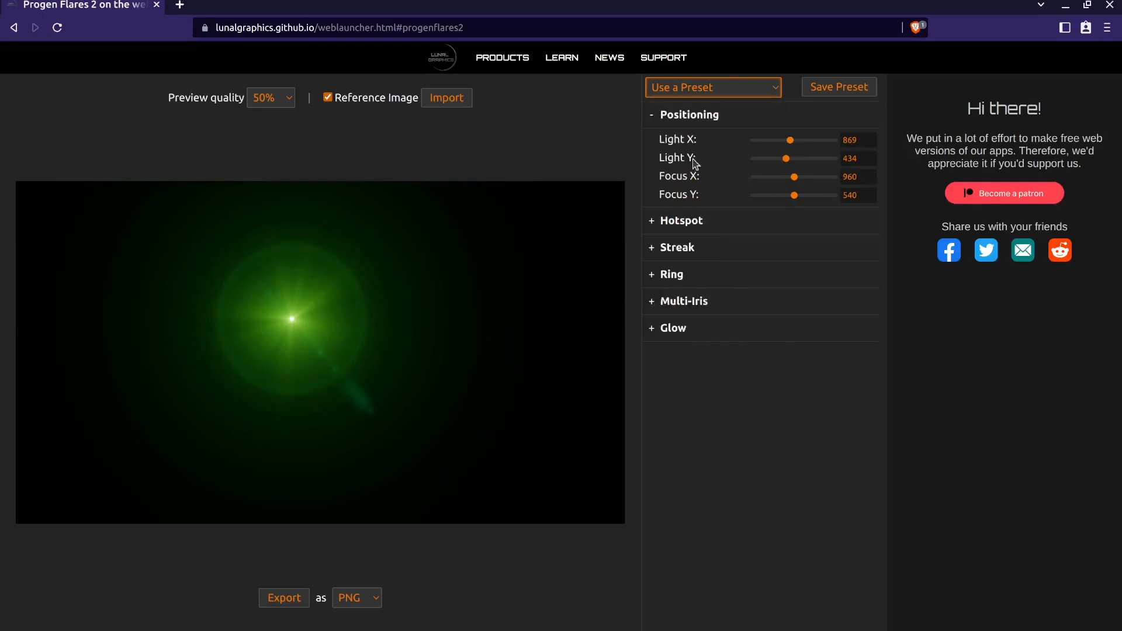
pyautogui.click(695, 86)
pyautogui.click(707, 269)
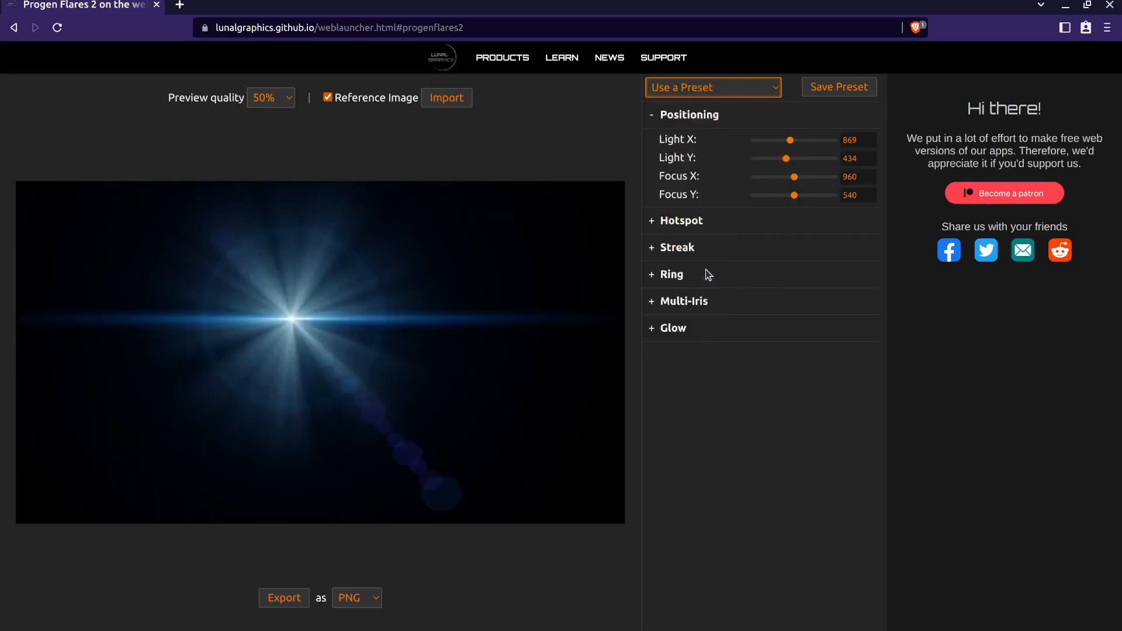
pyautogui.click(540, 134)
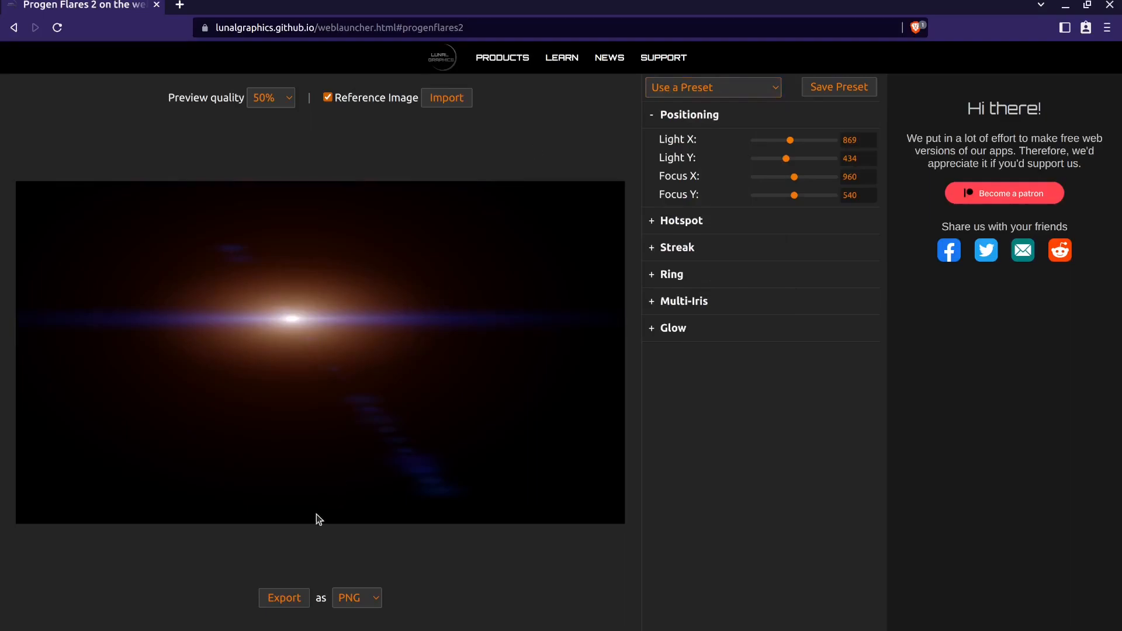
pyautogui.click(693, 87)
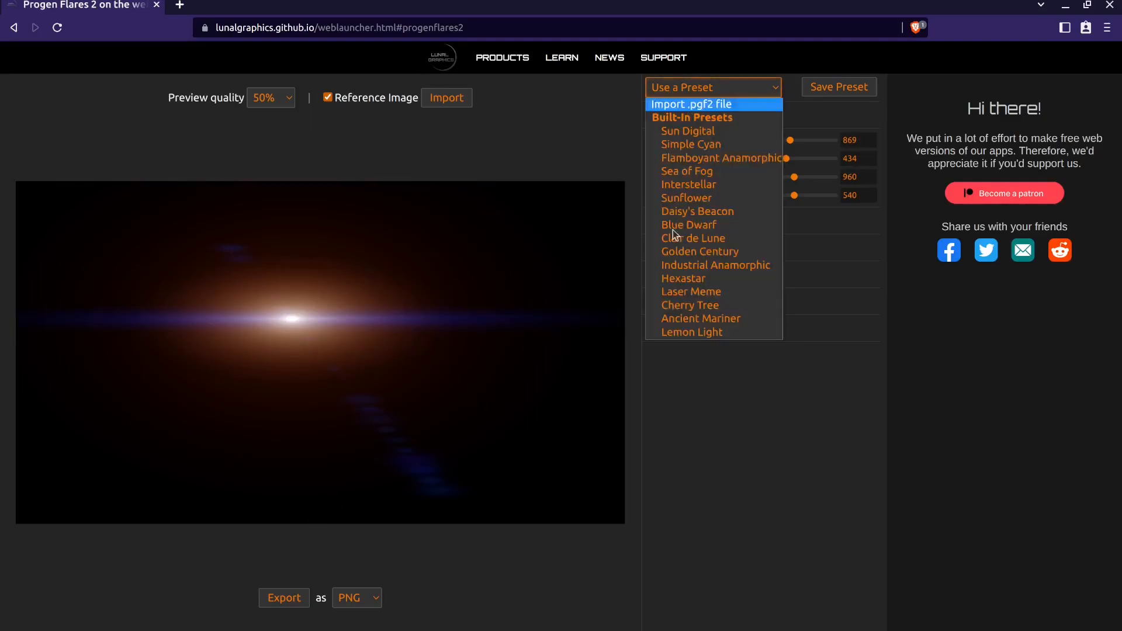
pyautogui.click(685, 441)
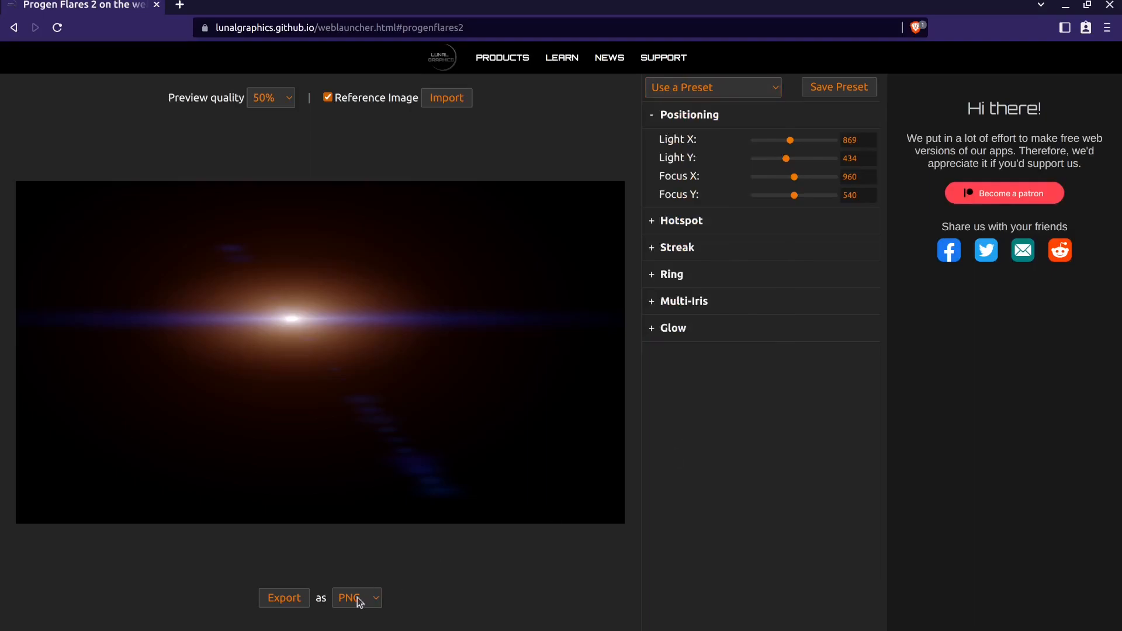
pyautogui.click(300, 606)
# - Expand the Hotspot, Streak, Ring, Multi-Iris and Glow sections and examine their parameters
pyautogui.click(695, 221)
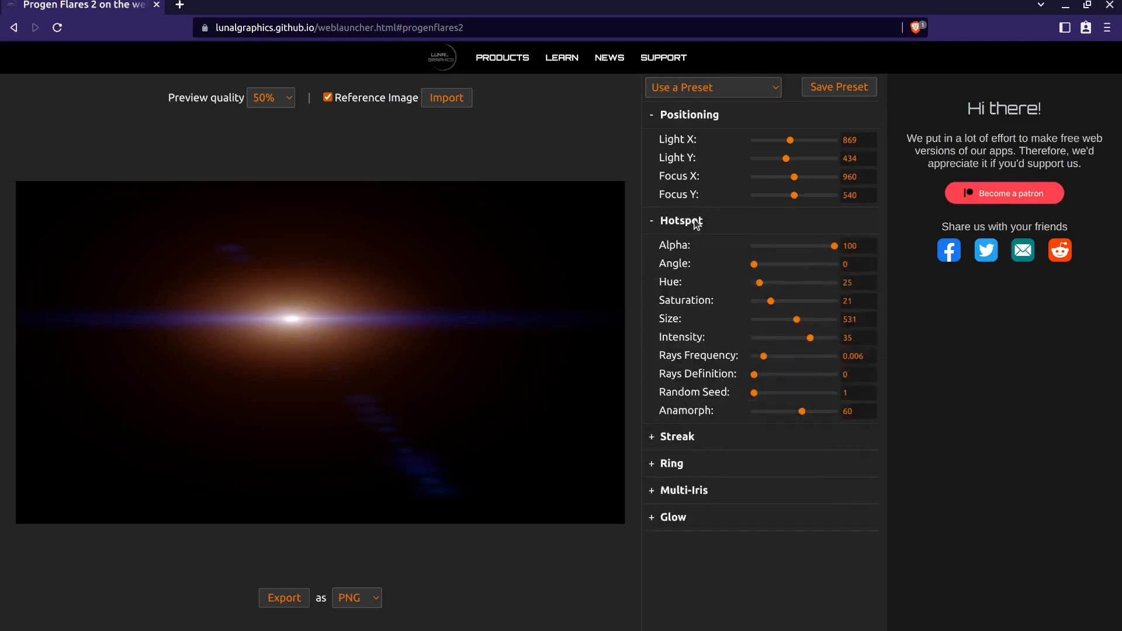
pyautogui.click(719, 445)
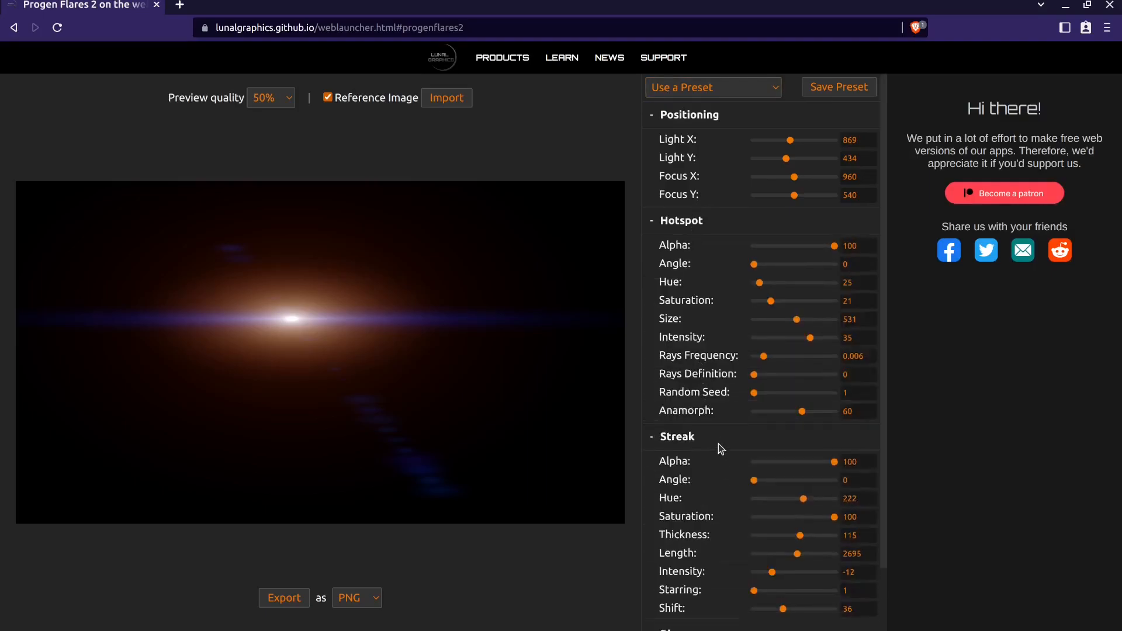
pyautogui.scroll(-2, 718, 444)
pyautogui.scroll(2, 718, 443)
pyautogui.click(818, 230)
pyautogui.click(818, 230)
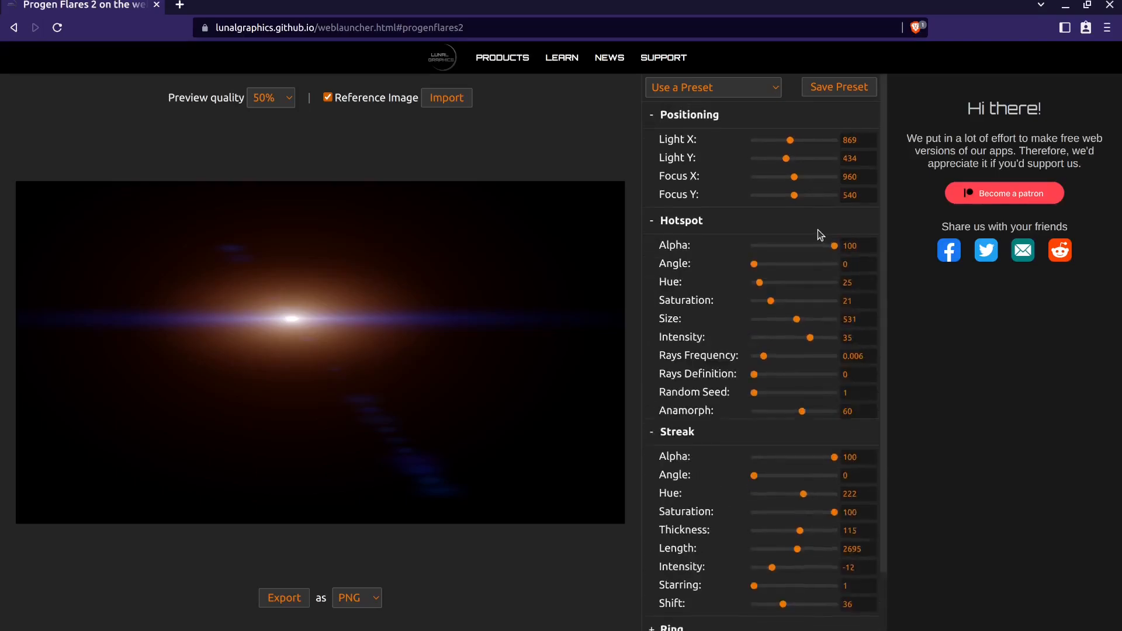
pyautogui.scroll(-1, 819, 230)
pyautogui.click(766, 569)
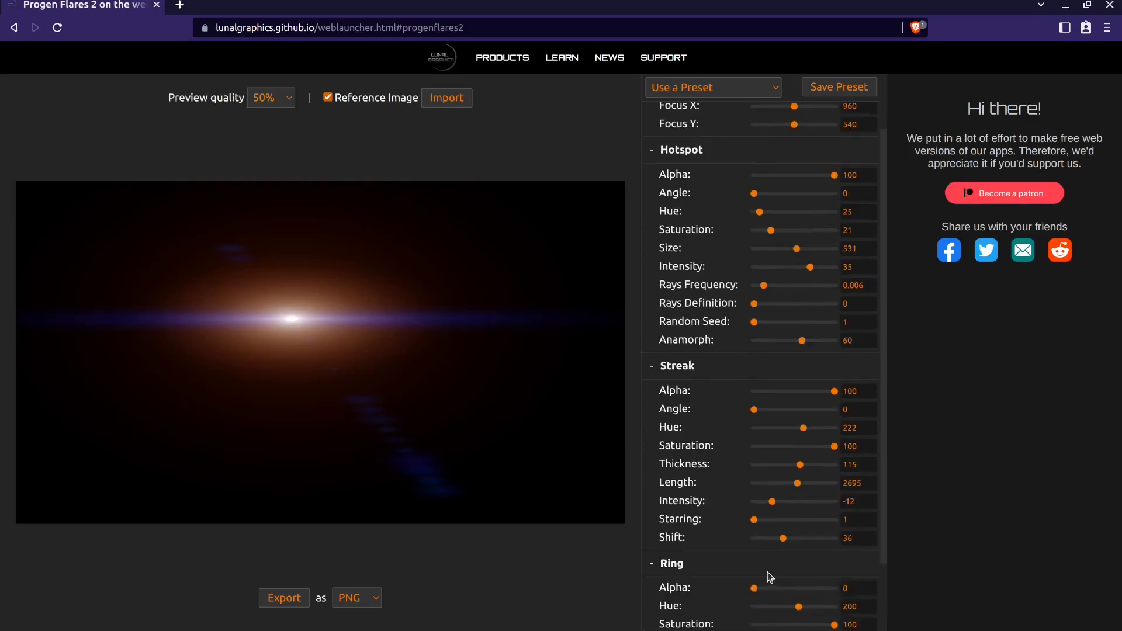
pyautogui.scroll(-3, 767, 572)
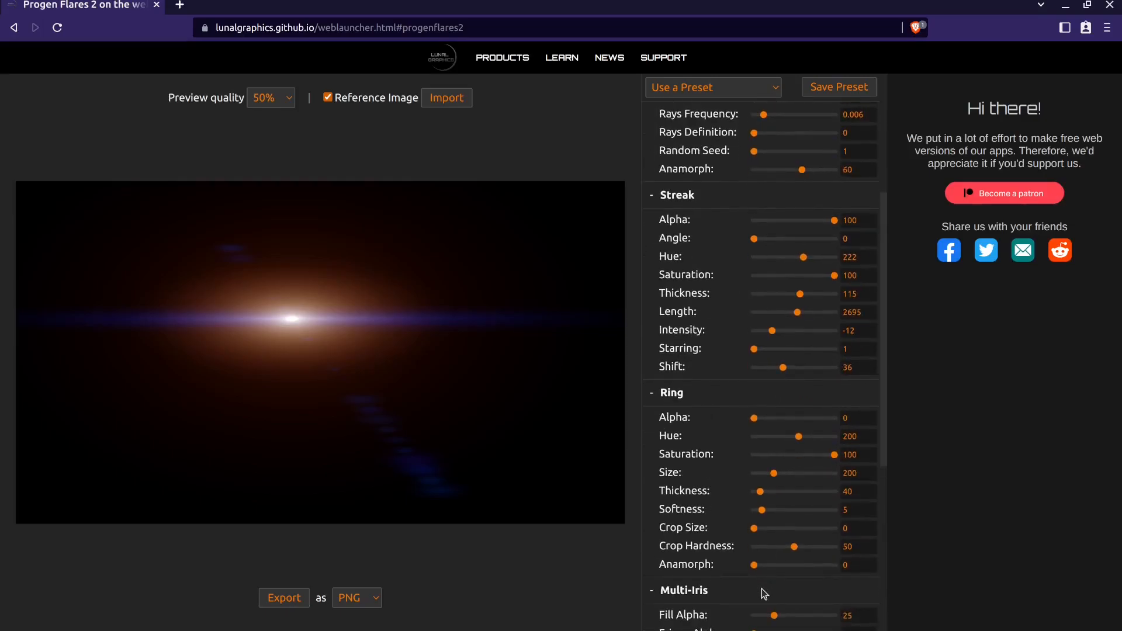
pyautogui.scroll(-6, 762, 594)
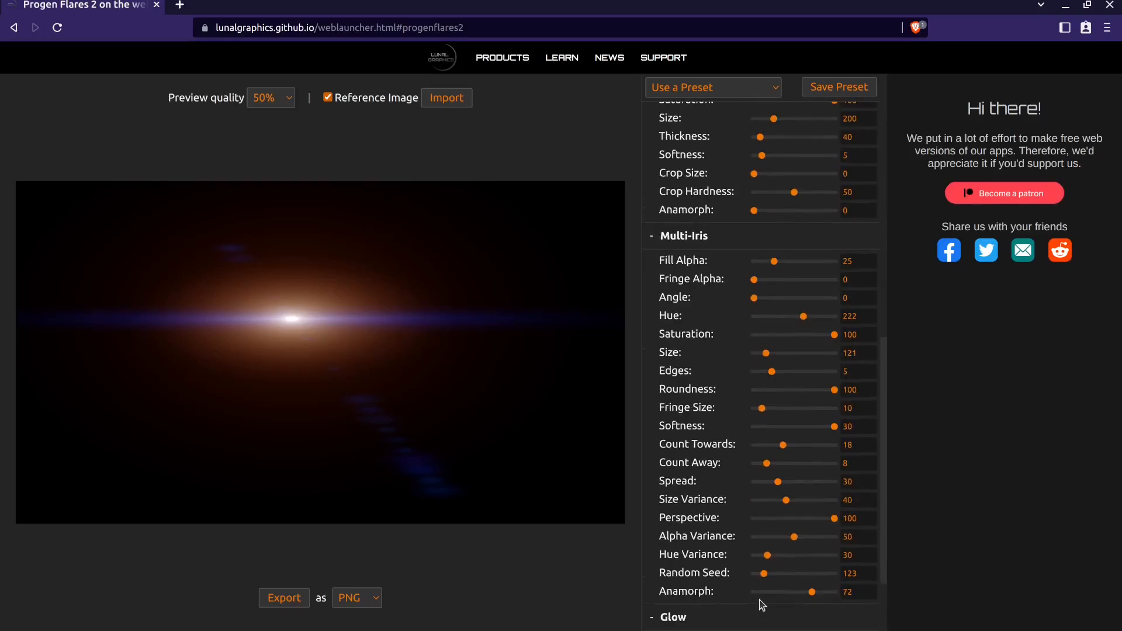
pyautogui.scroll(-2, 762, 605)
# - Apply the Golden Century preset and move the light to about X 777, Y 425
pyautogui.click(729, 92)
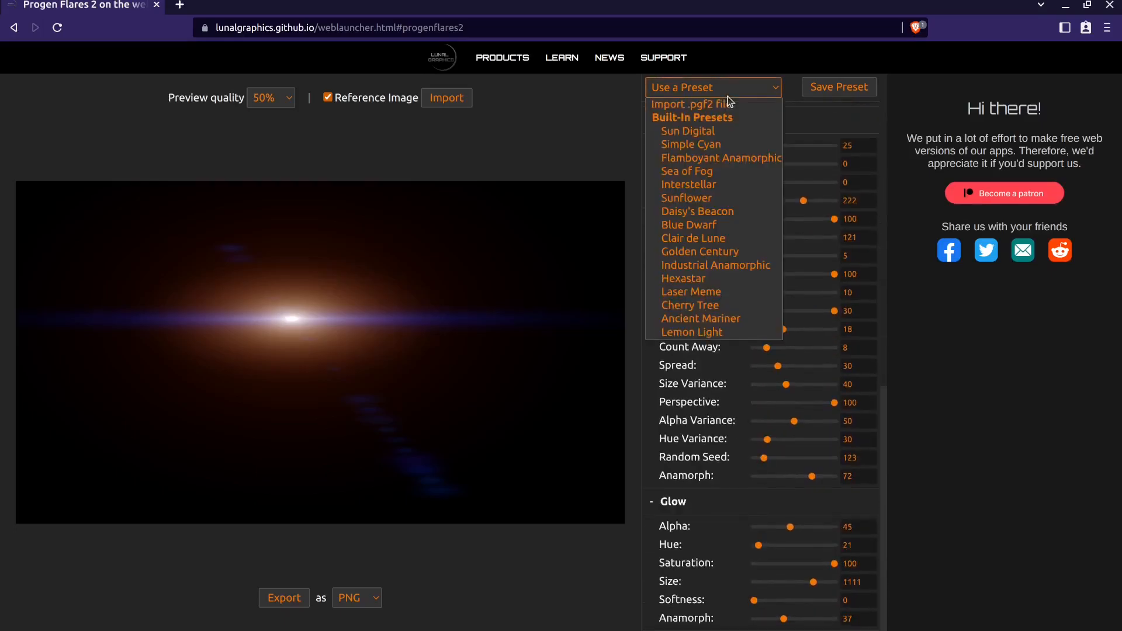
pyautogui.click(716, 246)
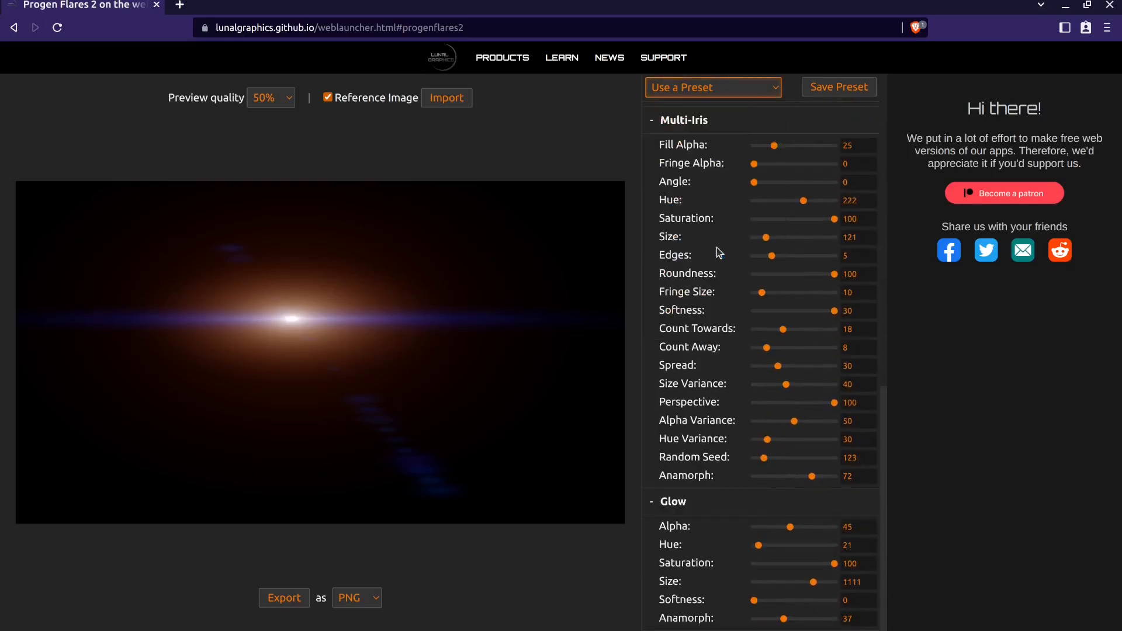
pyautogui.moveTo(301, 324); pyautogui.dragTo(252, 324)
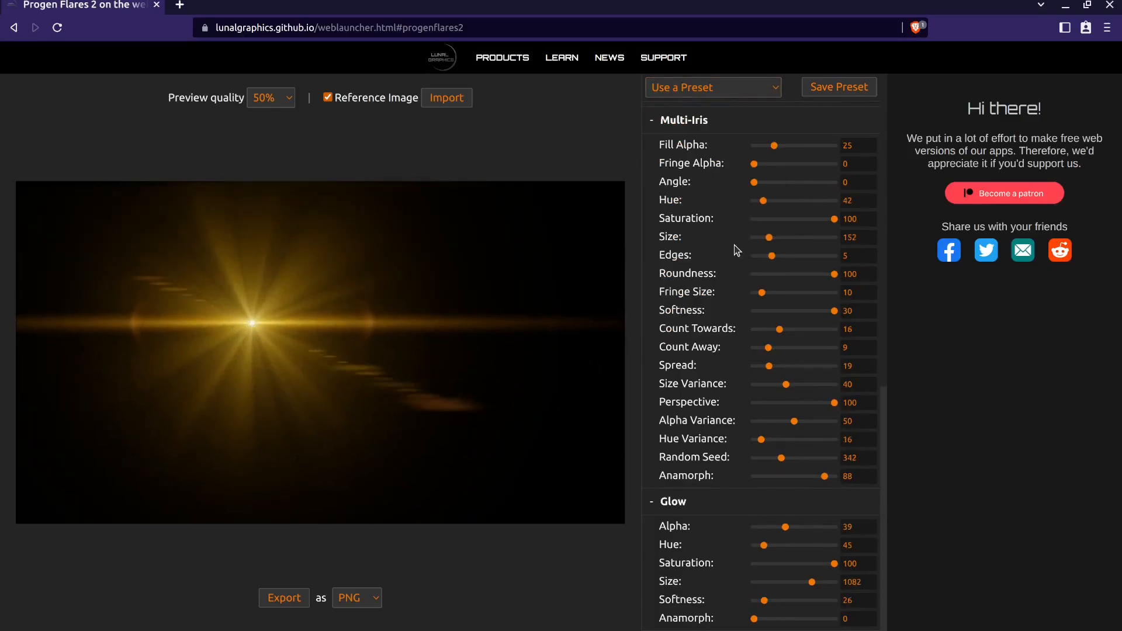
pyautogui.scroll(8, 737, 245)
pyautogui.scroll(4, 739, 249)
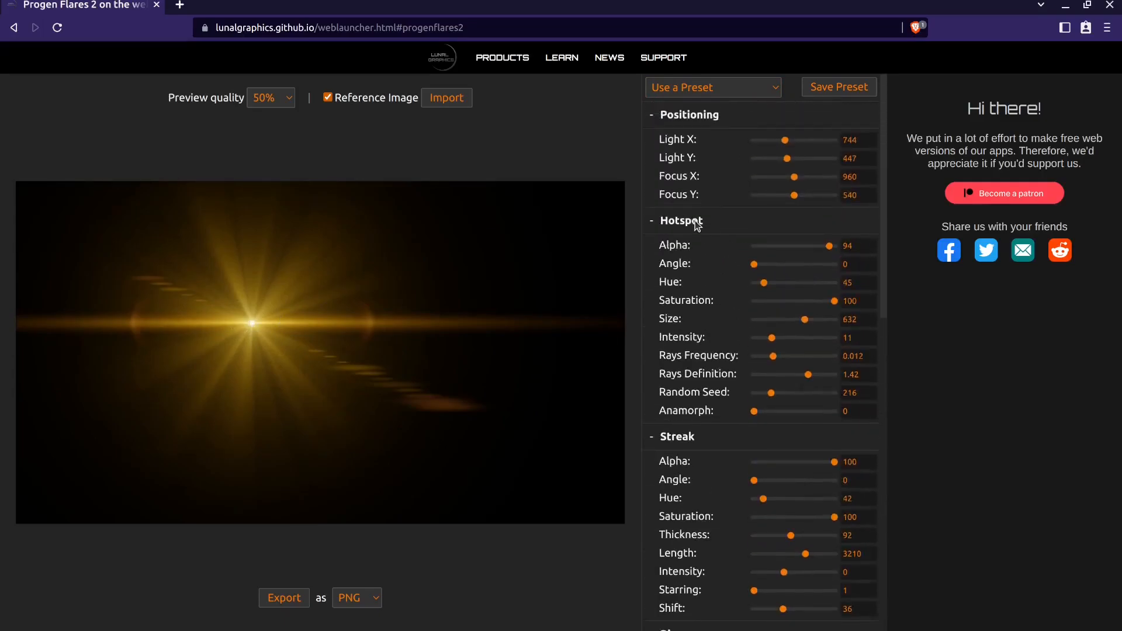
pyautogui.moveTo(243, 315)
pyautogui.mouseDown()
pyautogui.moveTo(287, 315)
pyautogui.moveTo(264, 321)
pyautogui.mouseUp()
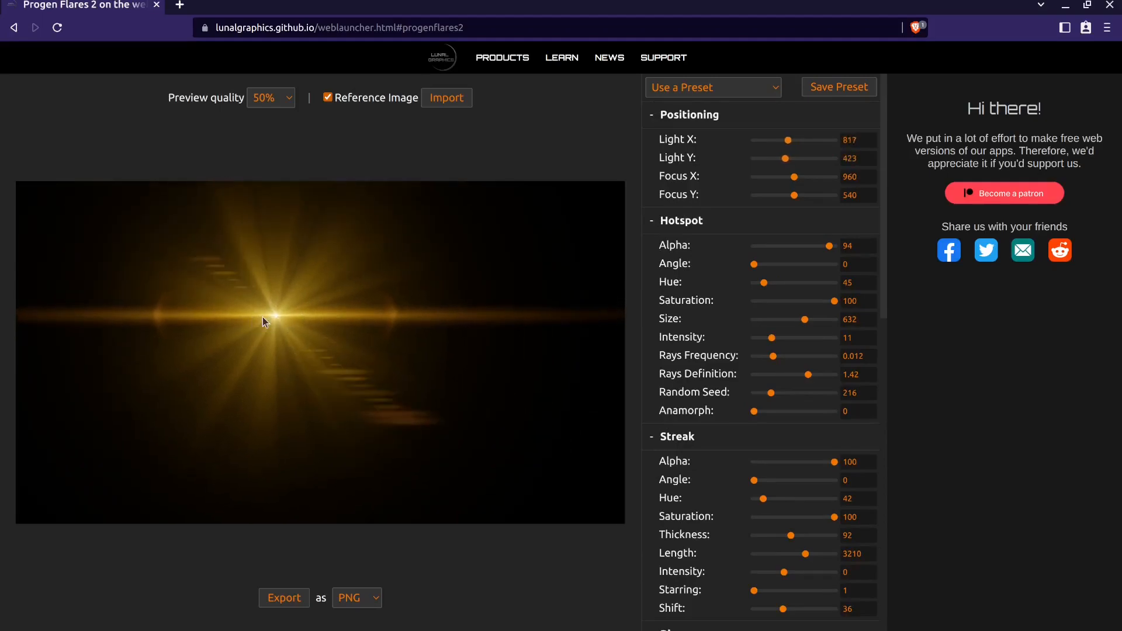
# - Test the Hotspot Alpha down to 0, leave it at 100, and keep the Hotspot Angle at 0
pyautogui.moveTo(805, 248); pyautogui.dragTo(910, 245)
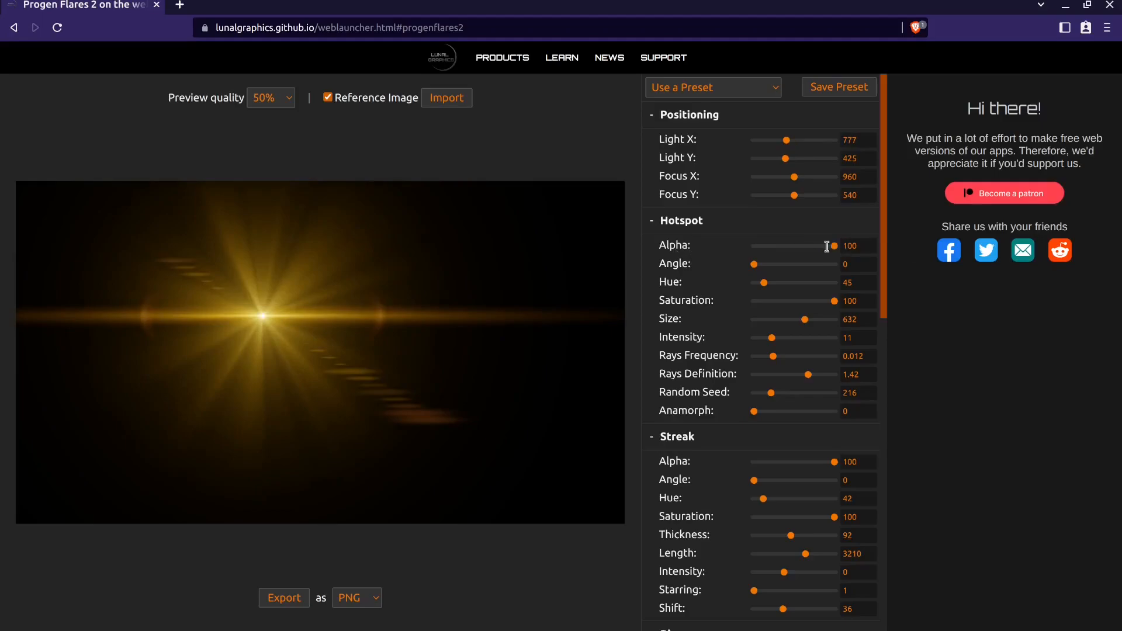
pyautogui.click(753, 247)
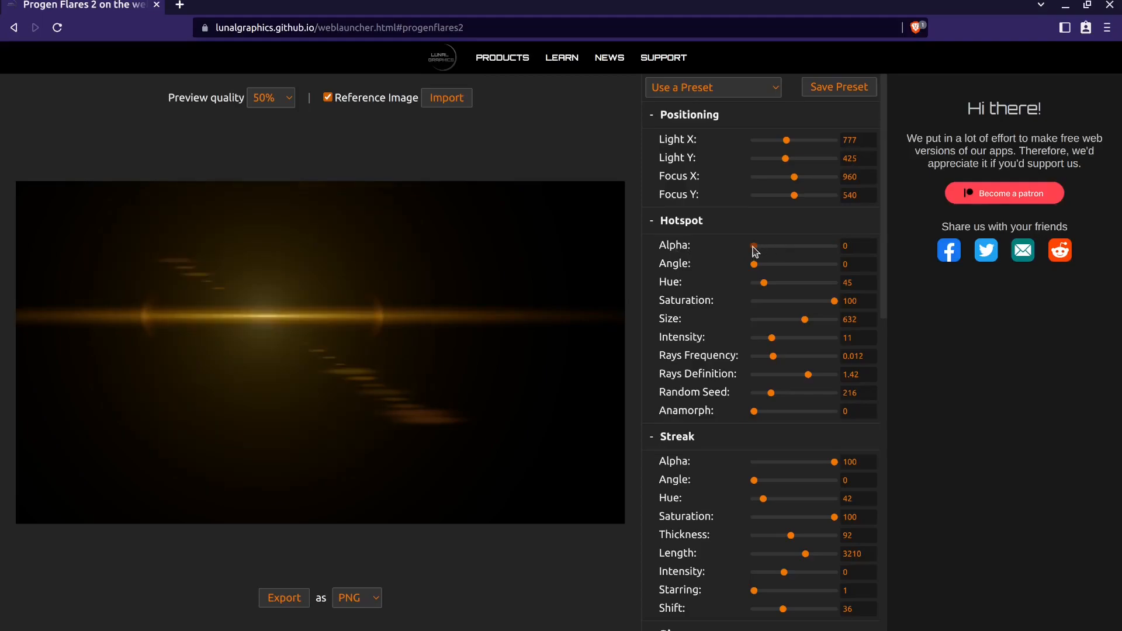
pyautogui.moveTo(755, 250); pyautogui.dragTo(842, 248)
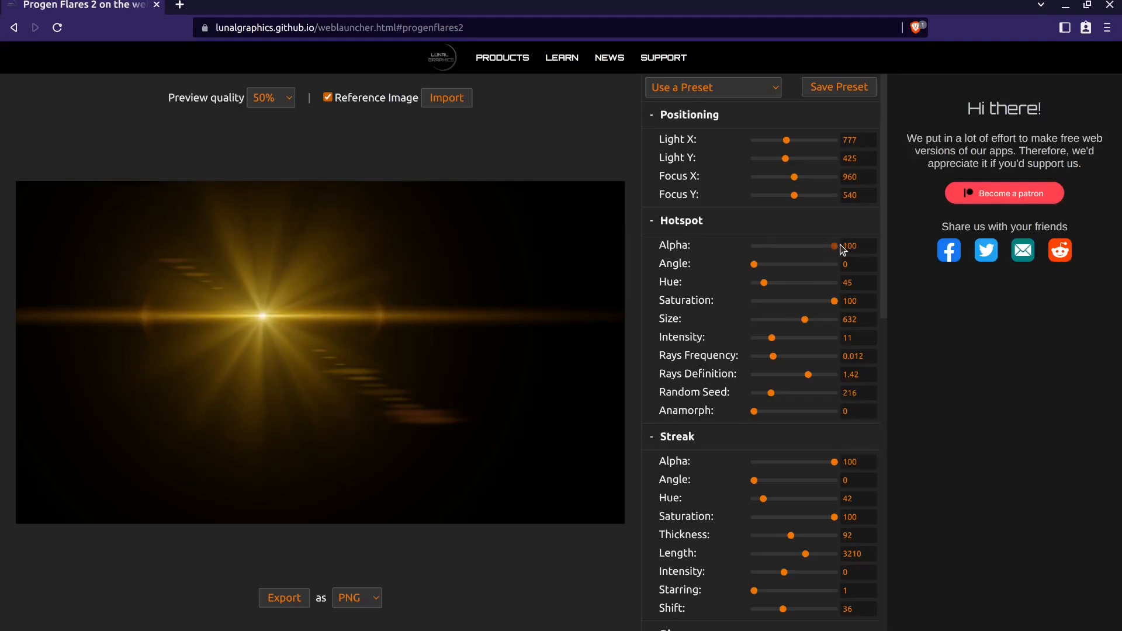
pyautogui.click(805, 245)
pyautogui.moveTo(852, 253); pyautogui.dragTo(871, 251)
pyautogui.moveTo(754, 265)
pyautogui.mouseDown()
pyautogui.moveTo(792, 266)
pyautogui.moveTo(735, 268)
pyautogui.mouseUp()
# - Move the light to about X 1079, Y 464 and set the Hotspot Hue to 202 with Saturation at 100
pyautogui.moveTo(315, 313); pyautogui.dragTo(358, 326)
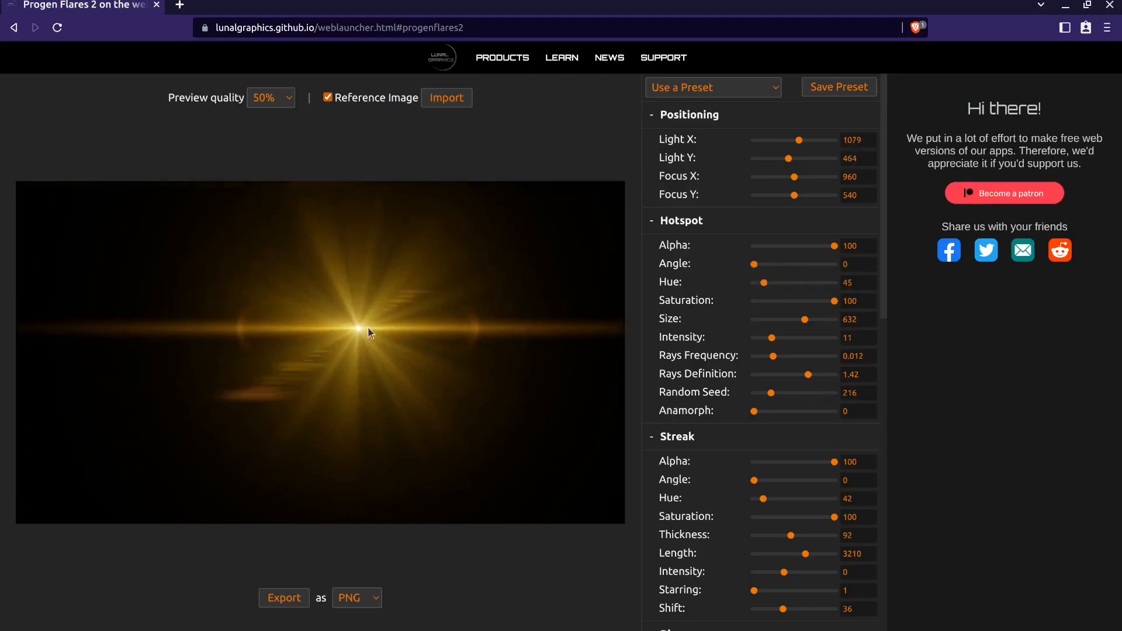
pyautogui.moveTo(767, 284); pyautogui.dragTo(776, 309)
pyautogui.click(842, 305)
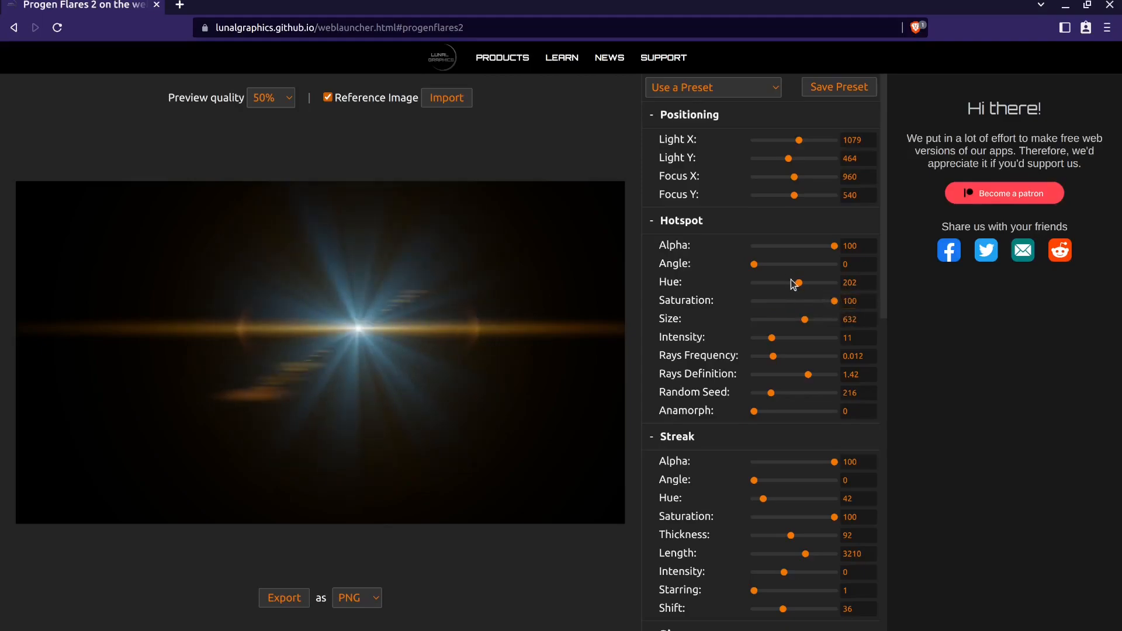
# - Set the Hotspot Hue to 48 and the Hotspot Size to 608
pyautogui.moveTo(800, 286); pyautogui.dragTo(769, 294)
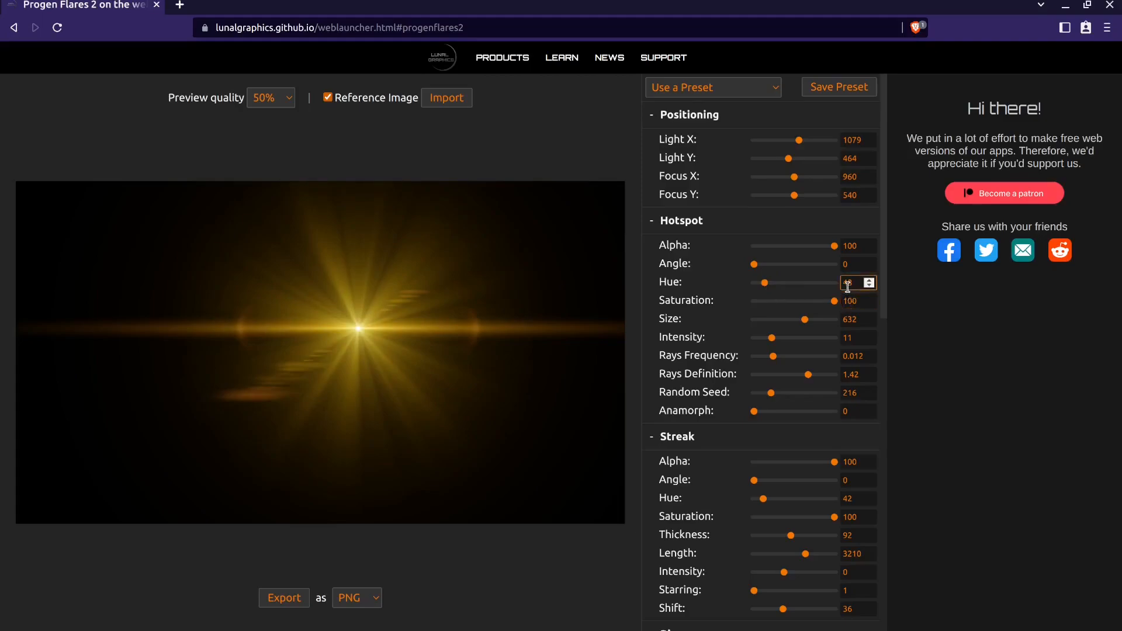
pyautogui.scroll(-2, 801, 280)
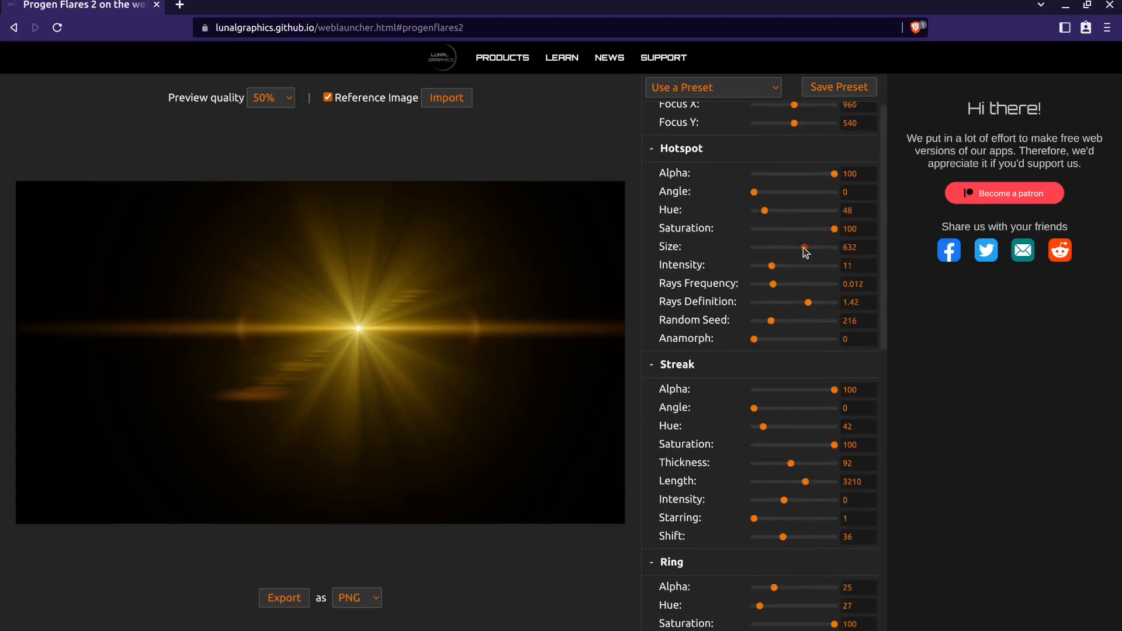
pyautogui.moveTo(805, 249)
pyautogui.mouseDown()
pyautogui.moveTo(789, 251)
pyautogui.moveTo(806, 252)
pyautogui.mouseUp()
pyautogui.scroll(-1, 805, 252)
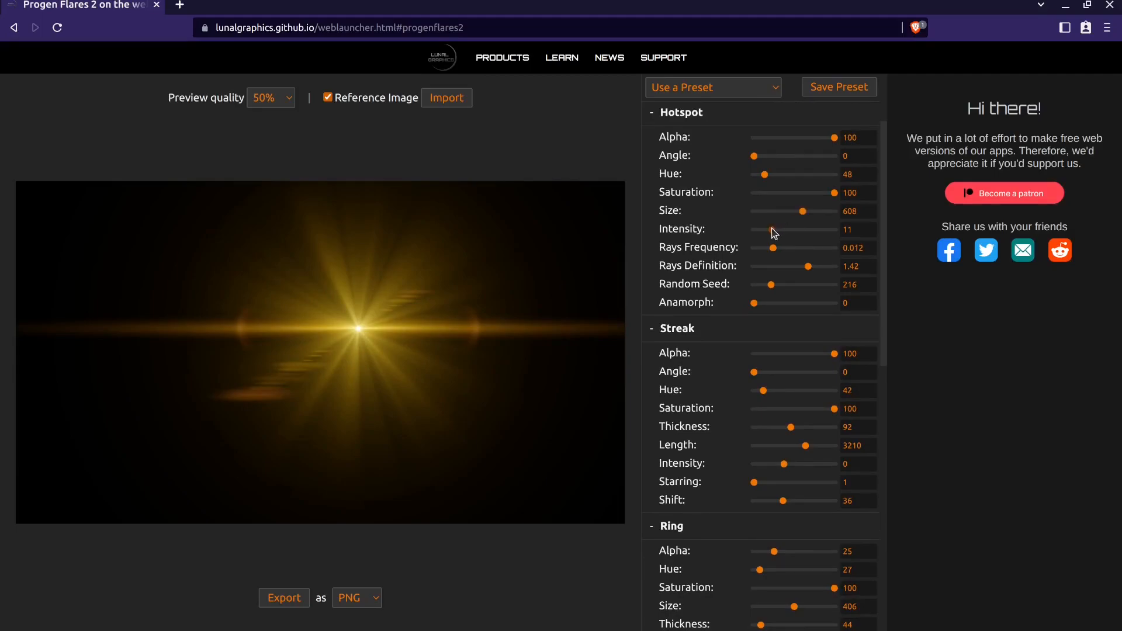
# - Move the light near the canvas centre and test the Hotspot Anamorph at 100 and 59, then return it to 0
pyautogui.scroll(-3, 774, 233)
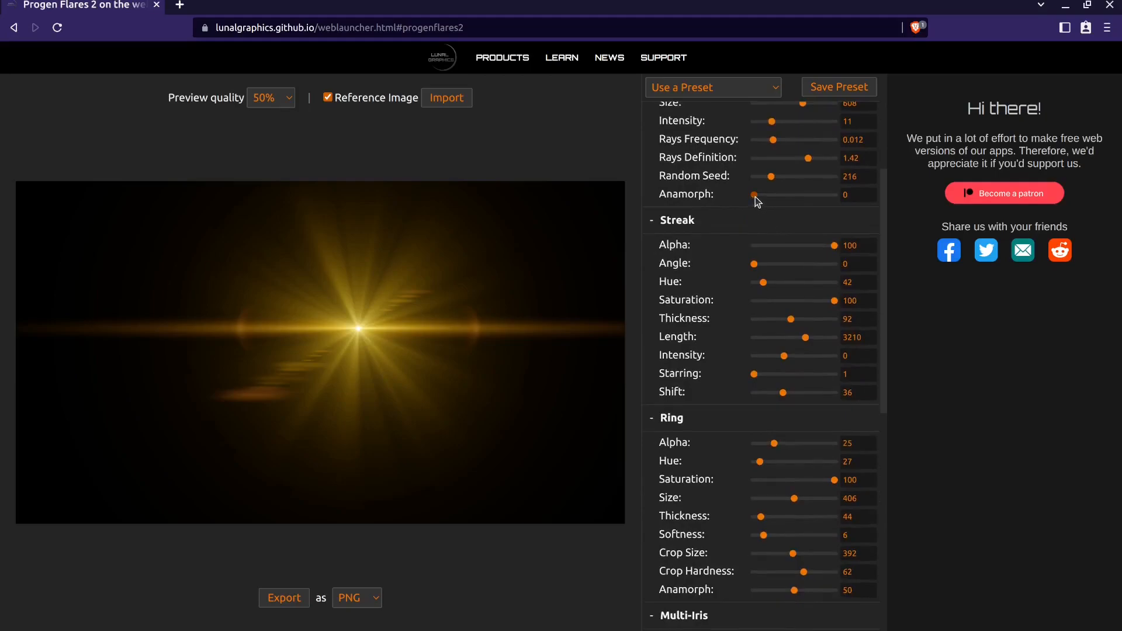
pyautogui.scroll(-3, 758, 200)
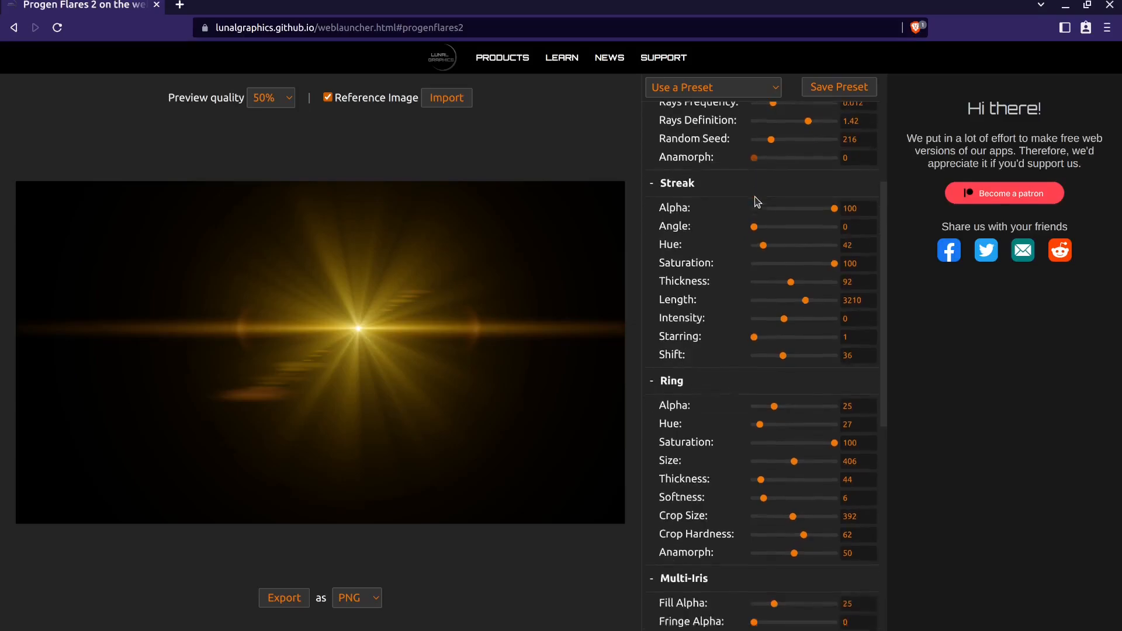
pyautogui.scroll(3, 757, 201)
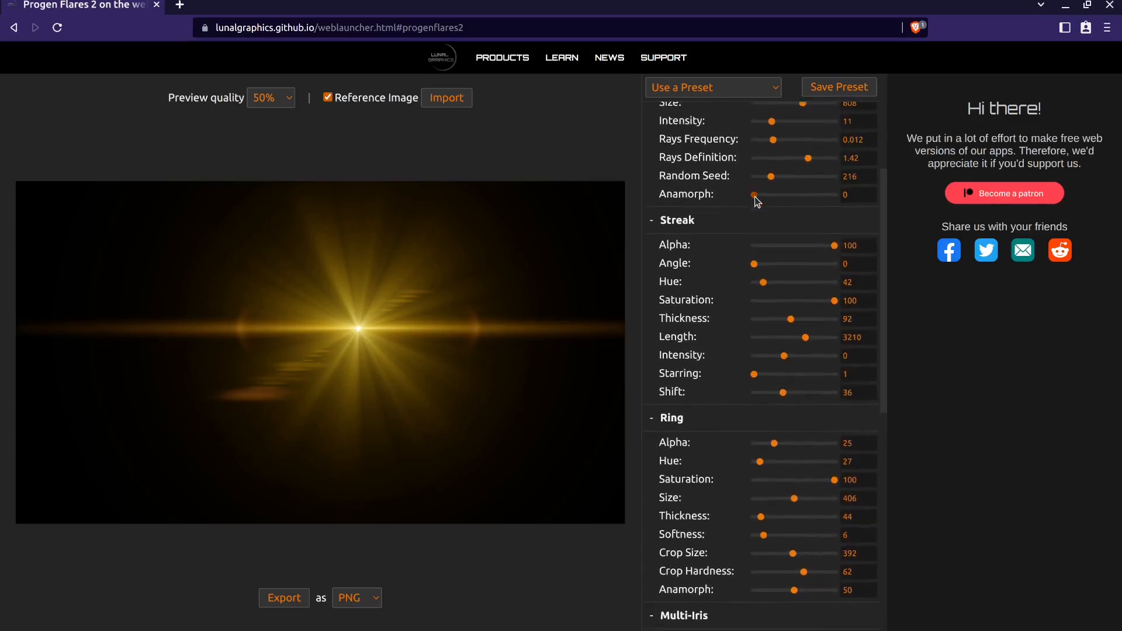
pyautogui.moveTo(769, 199)
pyautogui.mouseDown()
pyautogui.moveTo(804, 203)
pyautogui.moveTo(748, 200)
pyautogui.mouseUp()
pyautogui.moveTo(391, 353); pyautogui.dragTo(317, 327)
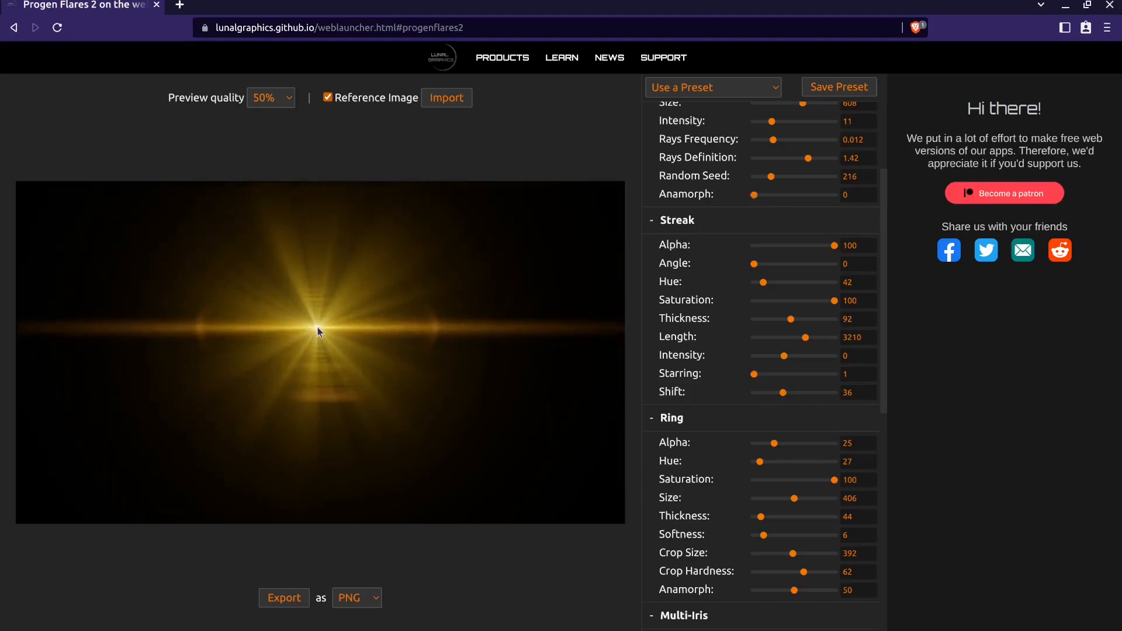
pyautogui.click(796, 197)
pyautogui.moveTo(802, 200); pyautogui.dragTo(852, 200)
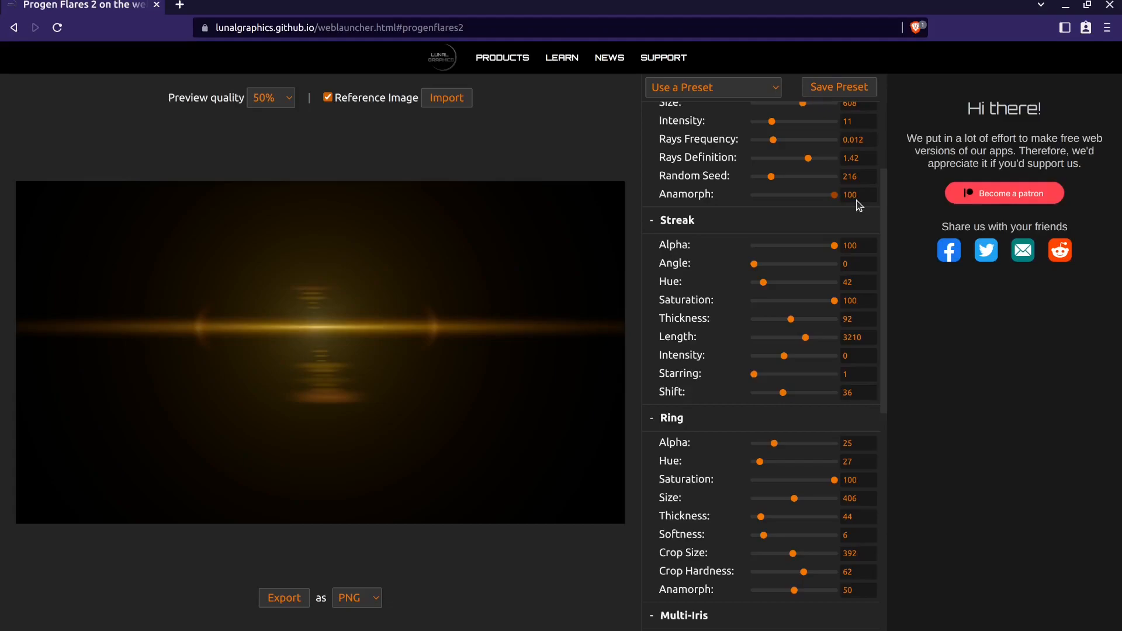
pyautogui.moveTo(835, 196); pyautogui.dragTo(801, 201)
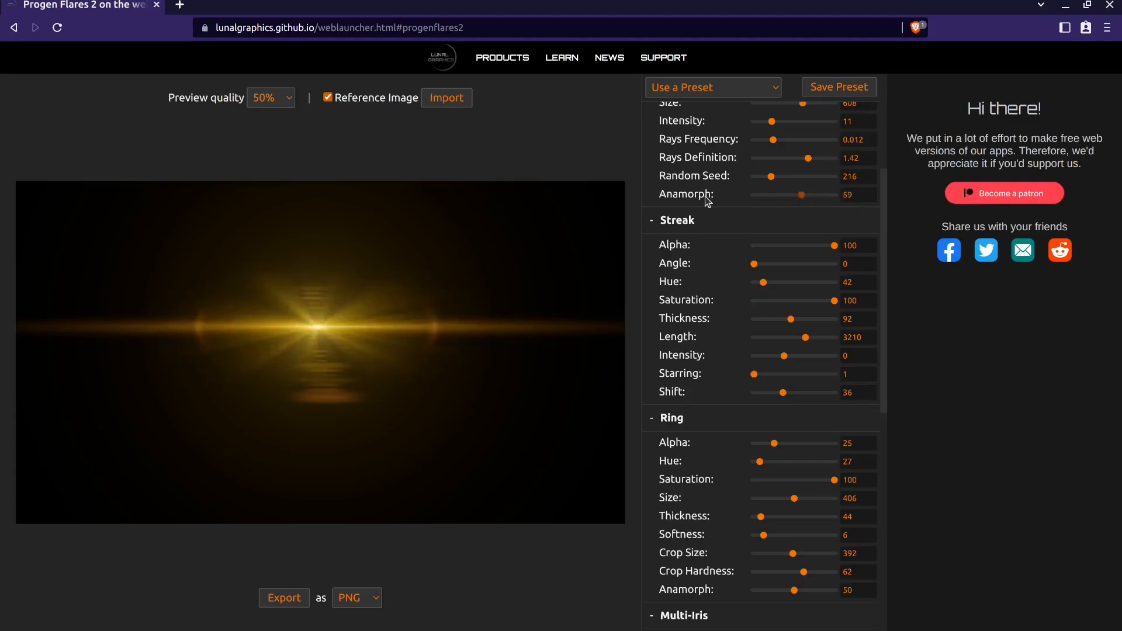
pyautogui.moveTo(706, 200); pyautogui.dragTo(706, 200)
# - Set the Streak Thickness to 98, Length to 4564 and Starring to 3, moving the light around to check the streaks
pyautogui.scroll(-1, 708, 200)
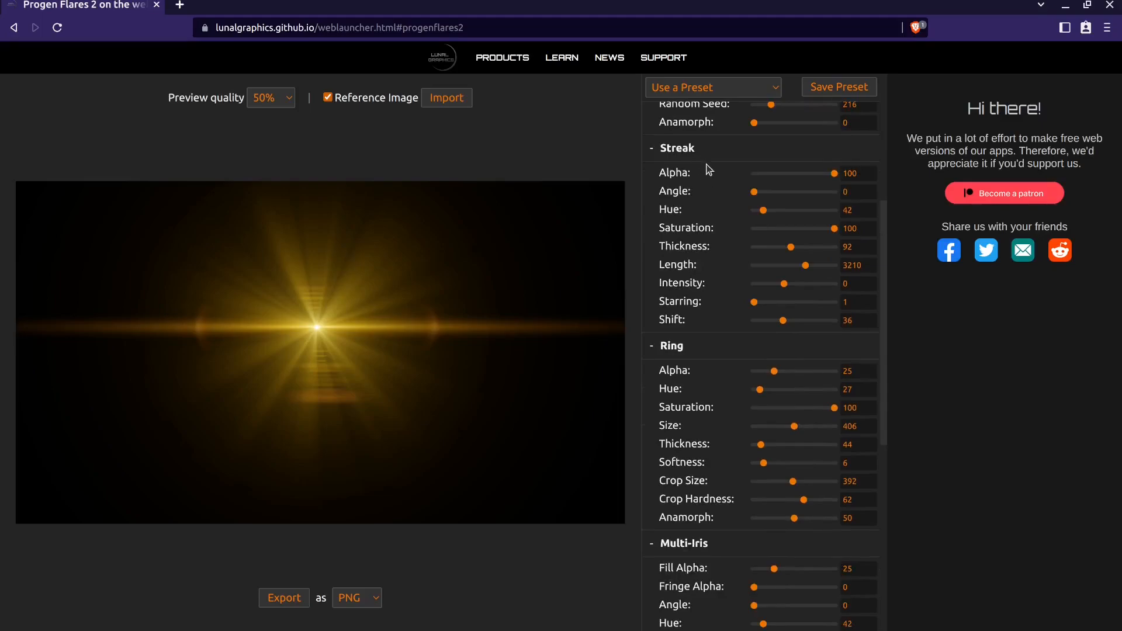
pyautogui.moveTo(794, 250)
pyautogui.mouseDown()
pyautogui.moveTo(807, 250)
pyautogui.moveTo(779, 251)
pyautogui.moveTo(796, 266)
pyautogui.moveTo(827, 266)
pyautogui.moveTo(814, 251)
pyautogui.moveTo(793, 259)
pyautogui.mouseUp()
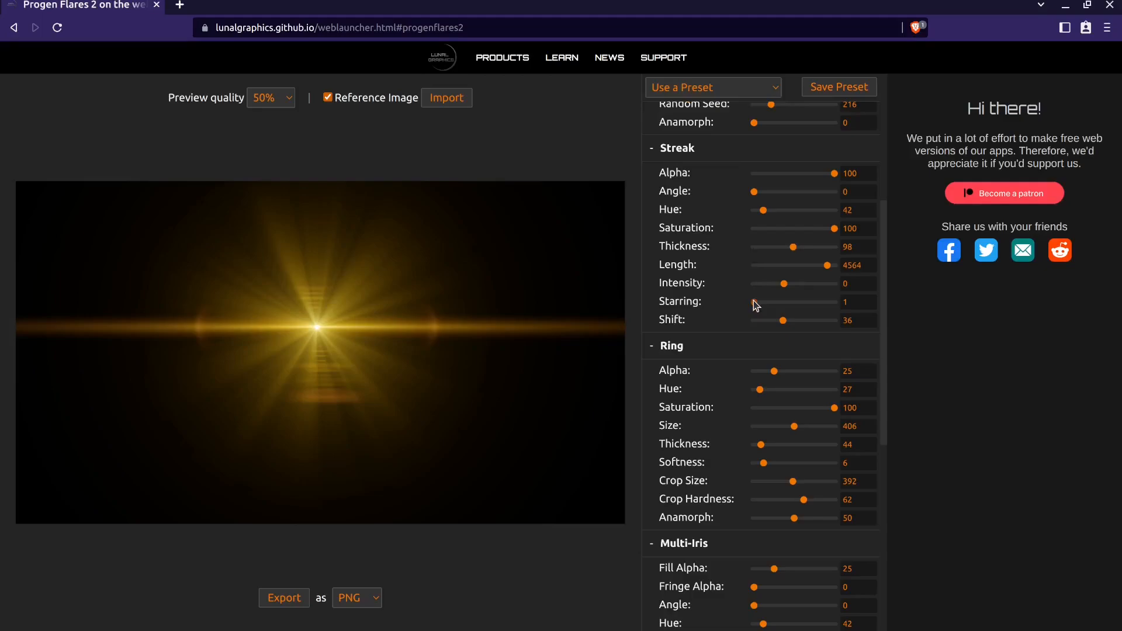
pyautogui.moveTo(411, 339); pyautogui.dragTo(297, 343)
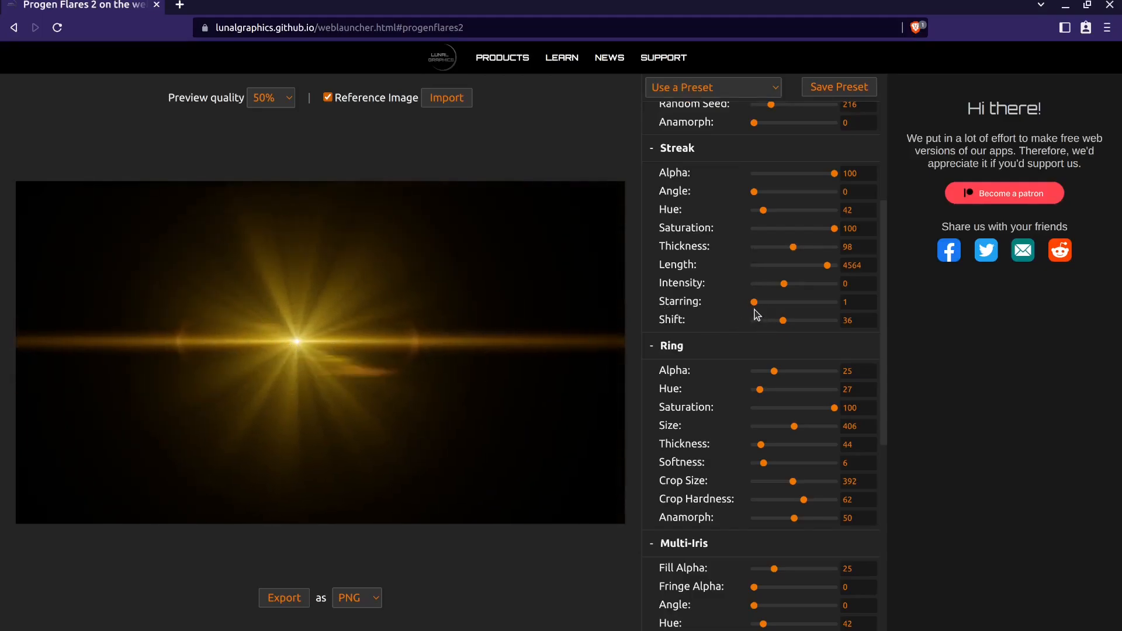
pyautogui.moveTo(754, 302); pyautogui.dragTo(778, 311)
pyautogui.moveTo(313, 334); pyautogui.dragTo(392, 309)
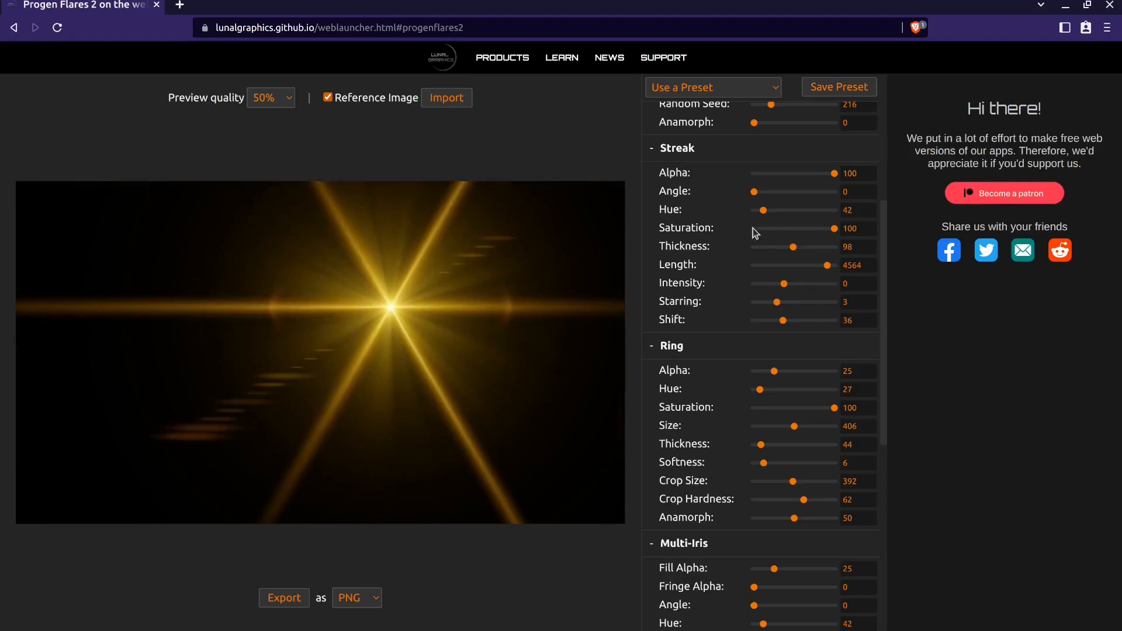
# - Set the Streak Thickness to 95, Length to 2572 and Starring to 1, and move the light into the canvas's left half
pyautogui.moveTo(794, 247)
pyautogui.mouseDown()
pyautogui.moveTo(769, 251)
pyautogui.moveTo(792, 248)
pyautogui.moveTo(796, 270)
pyautogui.mouseUp()
pyautogui.moveTo(412, 309)
pyautogui.mouseDown()
pyautogui.moveTo(308, 293)
pyautogui.moveTo(263, 301)
pyautogui.mouseUp()
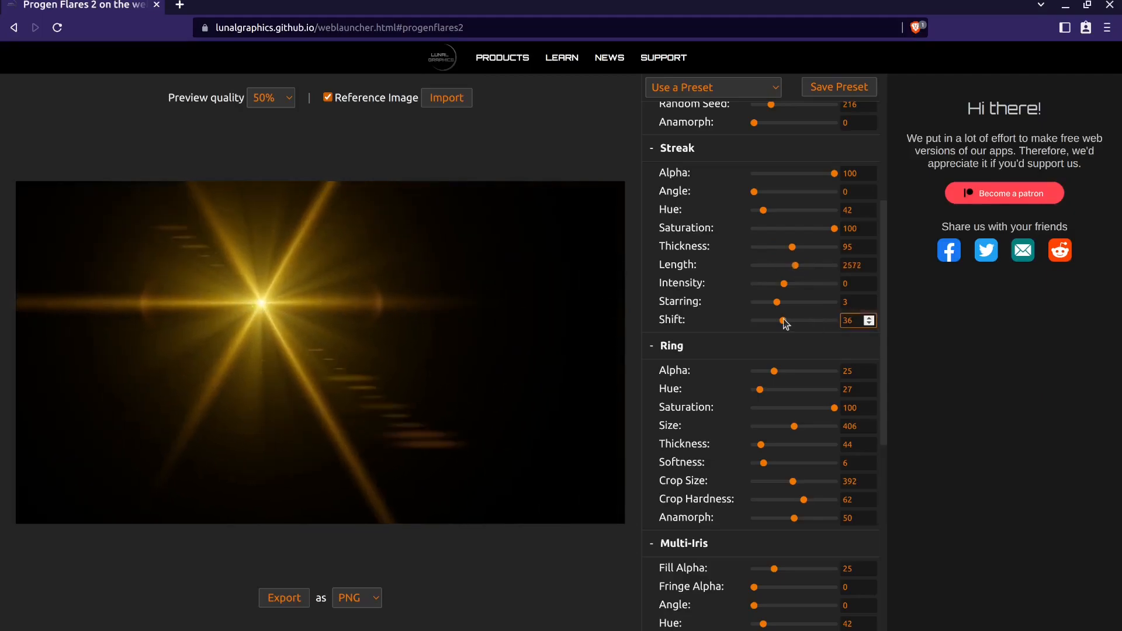
pyautogui.moveTo(775, 301); pyautogui.dragTo(751, 302)
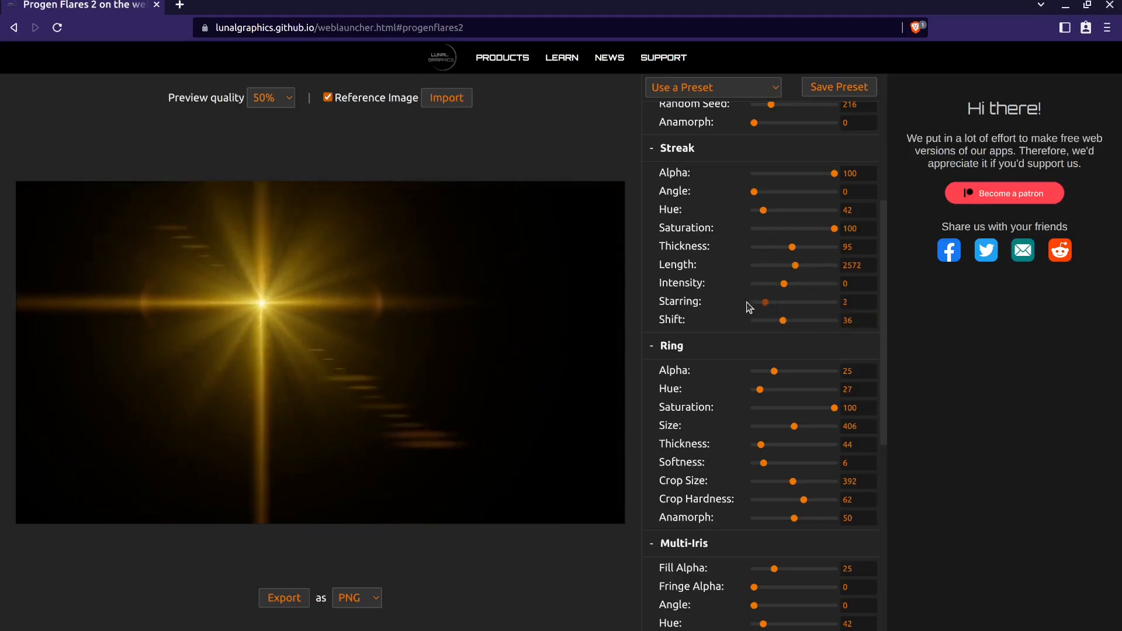
pyautogui.moveTo(288, 303); pyautogui.dragTo(236, 323)
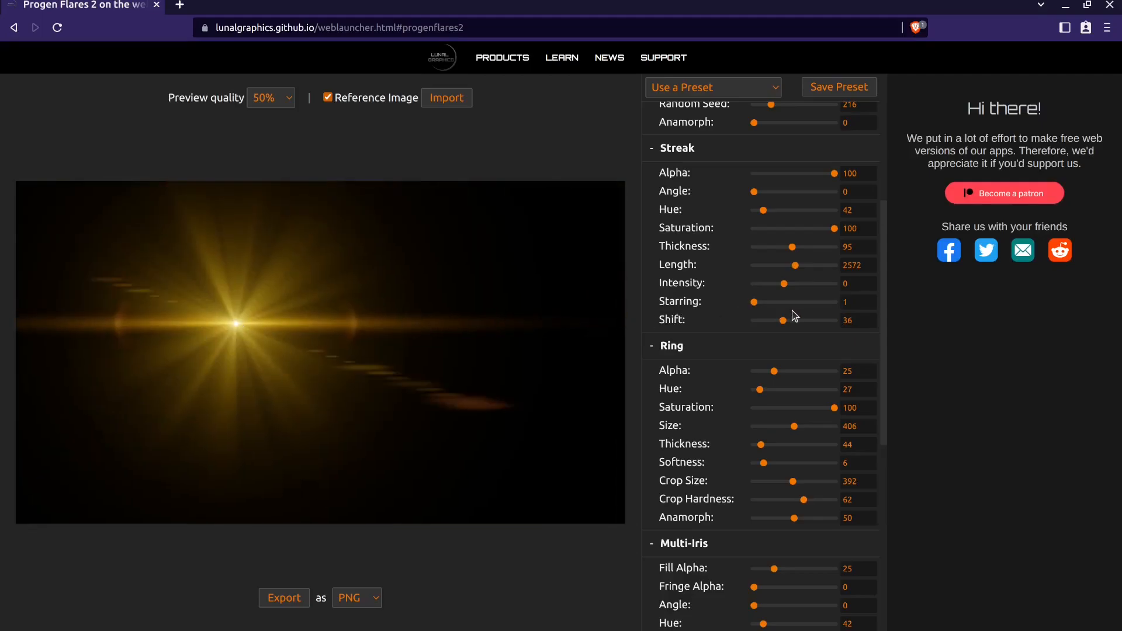
# - Set the Streak Shift to 100 and test it by moving the light across both halves of the canvas
pyautogui.moveTo(783, 324); pyautogui.dragTo(877, 326)
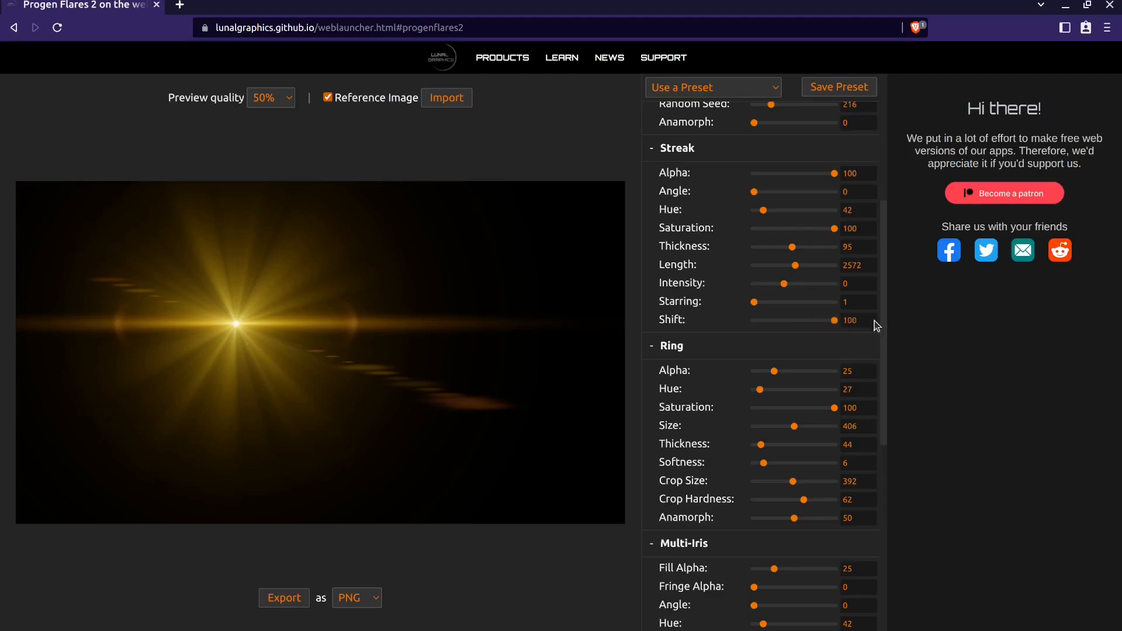
pyautogui.click(240, 320)
pyautogui.moveTo(240, 319)
pyautogui.mouseDown()
pyautogui.moveTo(540, 339)
pyautogui.moveTo(162, 337)
pyautogui.mouseUp()
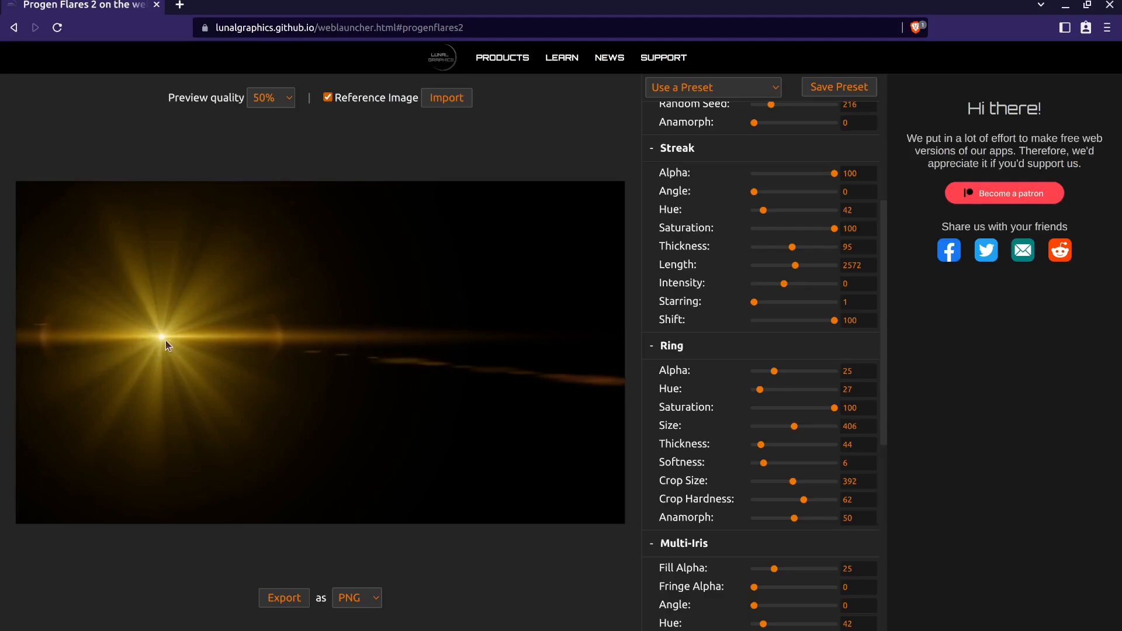
pyautogui.moveTo(159, 339); pyautogui.dragTo(478, 349)
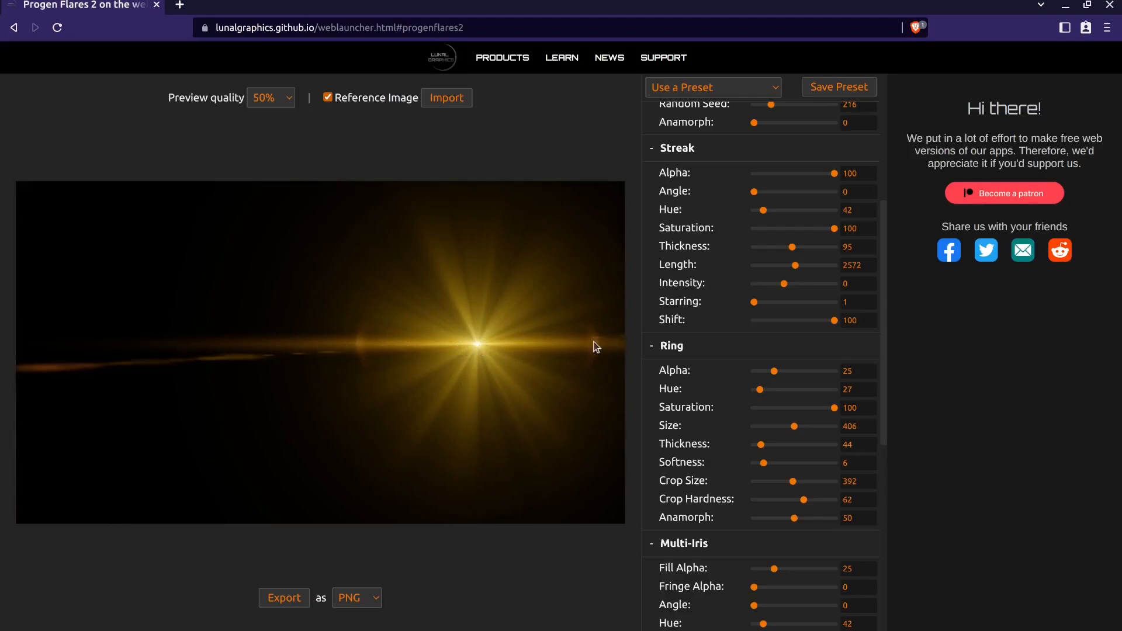
pyautogui.moveTo(457, 331); pyautogui.dragTo(394, 329)
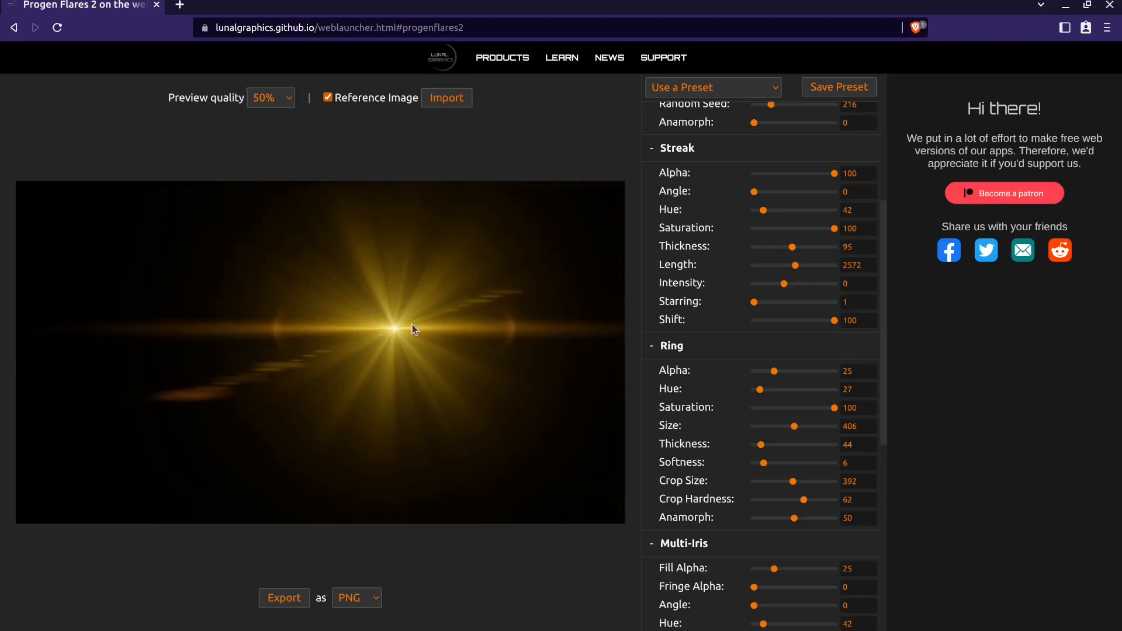
# - Set the Streak Starring to 3, try Shift at 43 and 65, and move the light to the canvas's upper left
pyautogui.moveTo(754, 302); pyautogui.dragTo(776, 303)
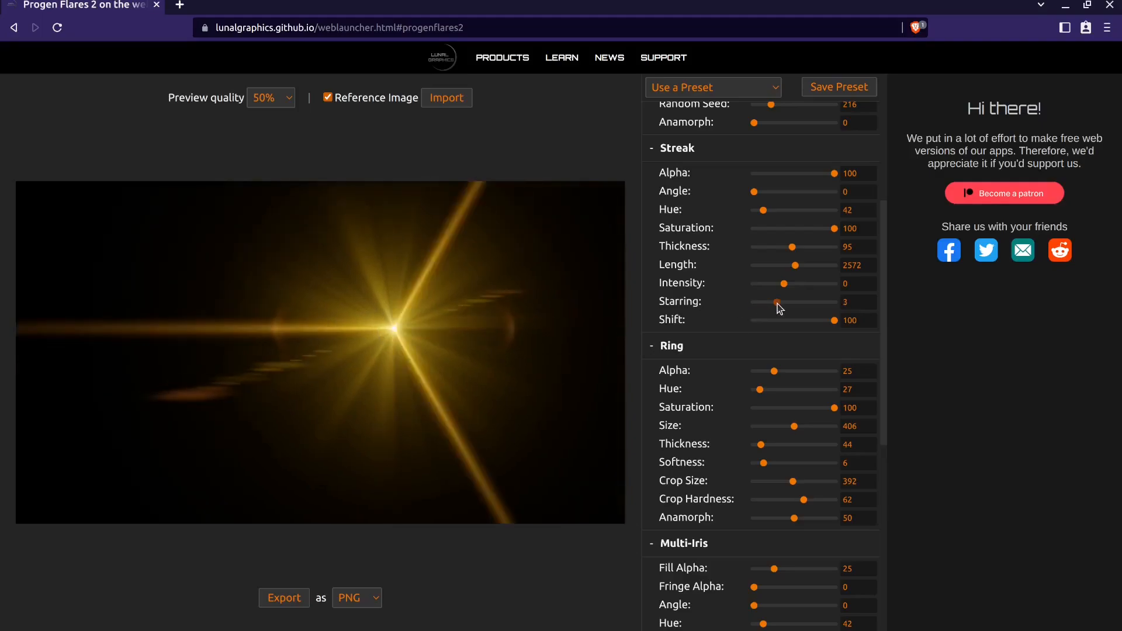
pyautogui.moveTo(413, 331); pyautogui.dragTo(335, 321)
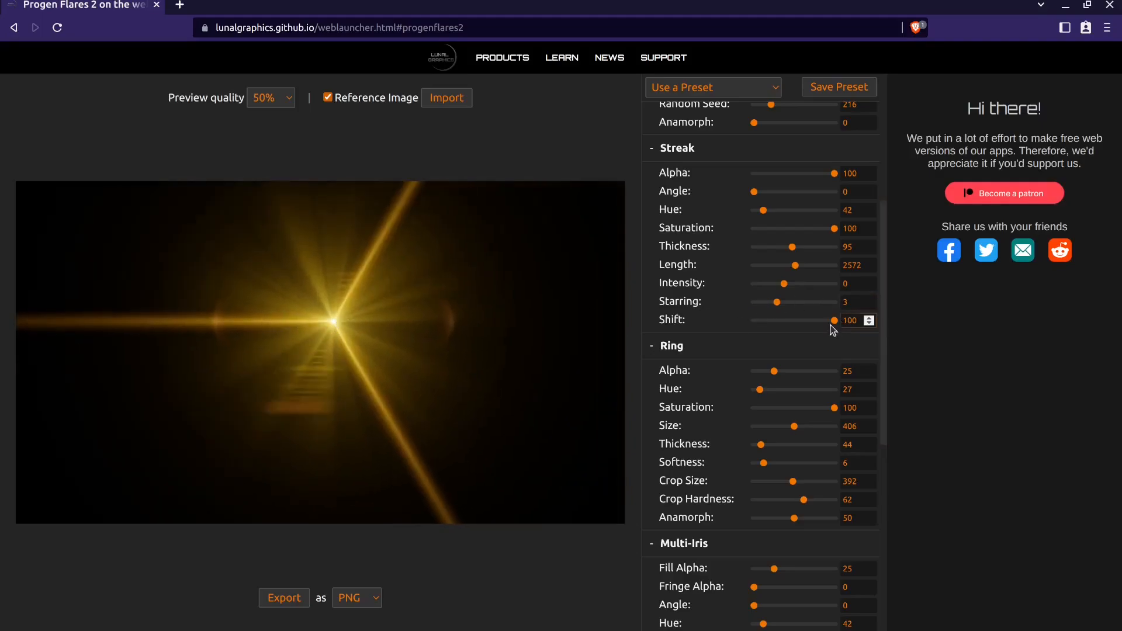
pyautogui.moveTo(834, 321)
pyautogui.mouseDown()
pyautogui.moveTo(713, 323)
pyautogui.moveTo(798, 322)
pyautogui.moveTo(725, 321)
pyautogui.moveTo(788, 326)
pyautogui.mouseUp()
pyautogui.click(799, 324)
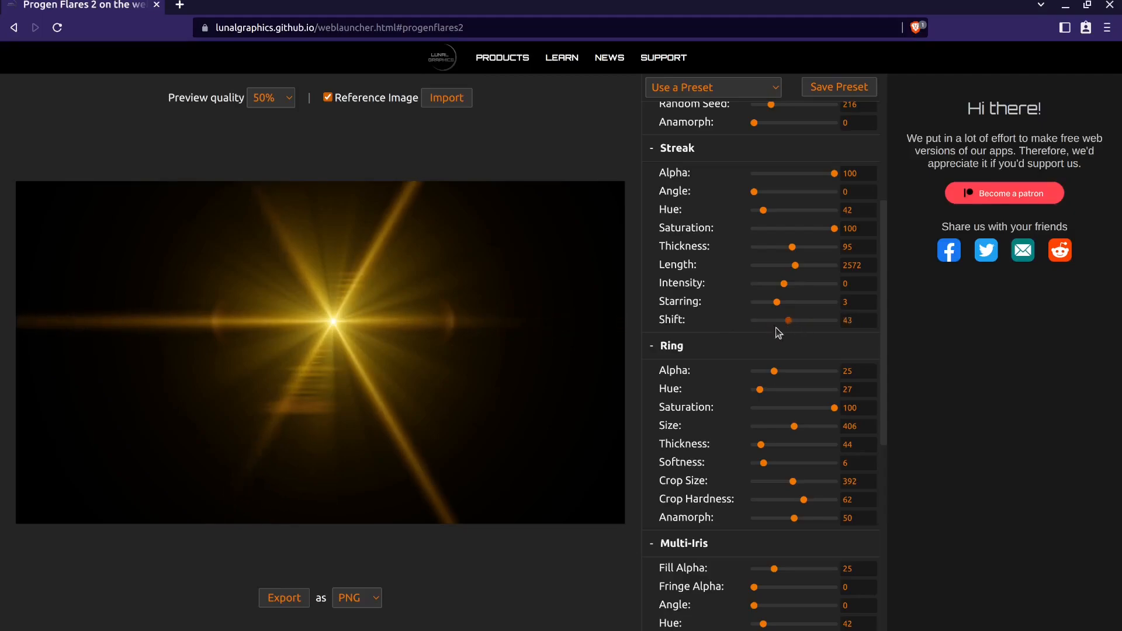
pyautogui.moveTo(395, 315)
pyautogui.mouseDown()
pyautogui.moveTo(464, 327)
pyautogui.moveTo(243, 325)
pyautogui.mouseUp()
pyautogui.moveTo(789, 326)
pyautogui.mouseDown()
pyautogui.moveTo(764, 325)
pyautogui.moveTo(807, 327)
pyautogui.mouseUp()
pyautogui.moveTo(243, 325); pyautogui.dragTo(214, 289)
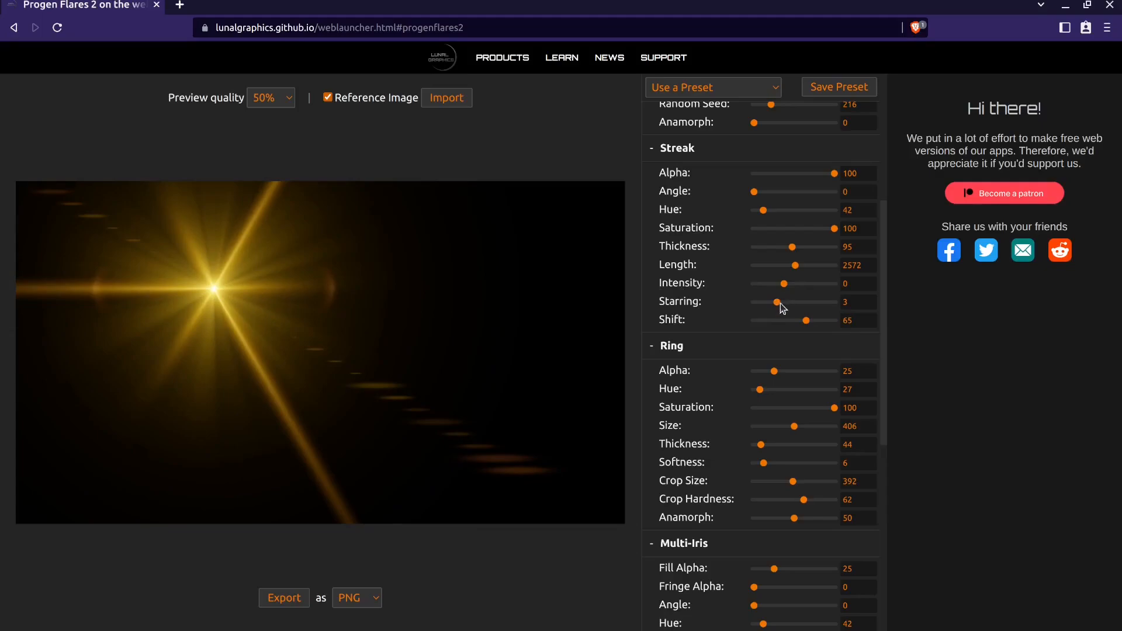
# - Set the Streak Starring to 1 and Length to 4881, and move the light just right of the canvas centre
pyautogui.moveTo(746, 304); pyautogui.dragTo(747, 305)
pyautogui.moveTo(796, 266); pyautogui.dragTo(834, 268)
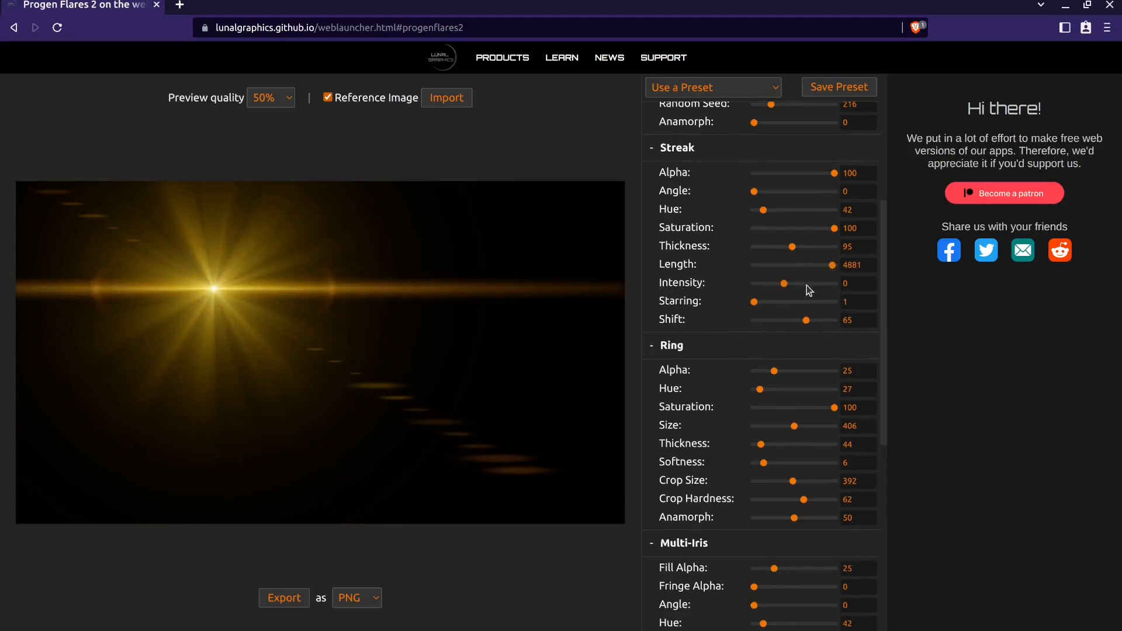
pyautogui.scroll(-2, 807, 288)
pyautogui.scroll(-1, 809, 289)
pyautogui.moveTo(371, 317); pyautogui.dragTo(388, 314)
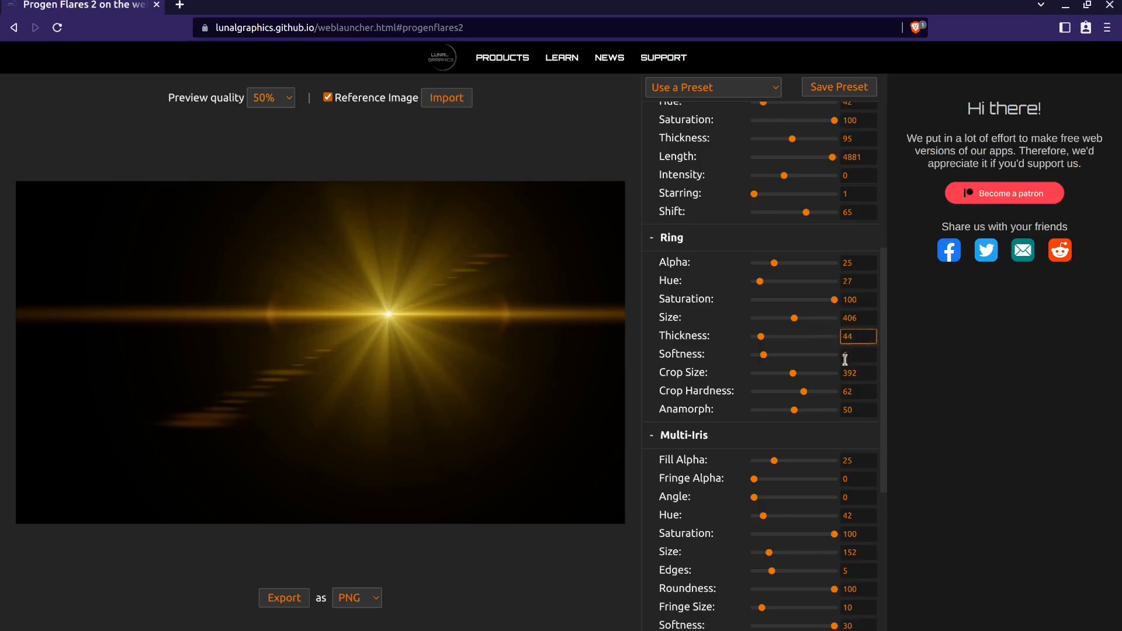
# - Apply the Clair de Lune preset and move the light to the upper right of the canvas
pyautogui.click(724, 94)
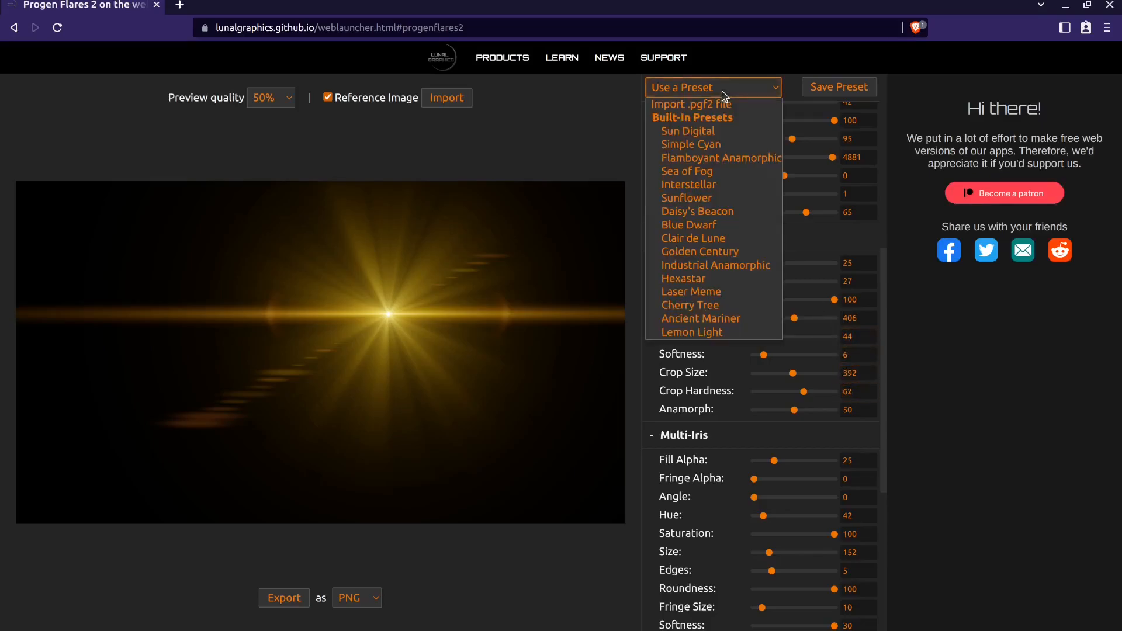
pyautogui.click(709, 239)
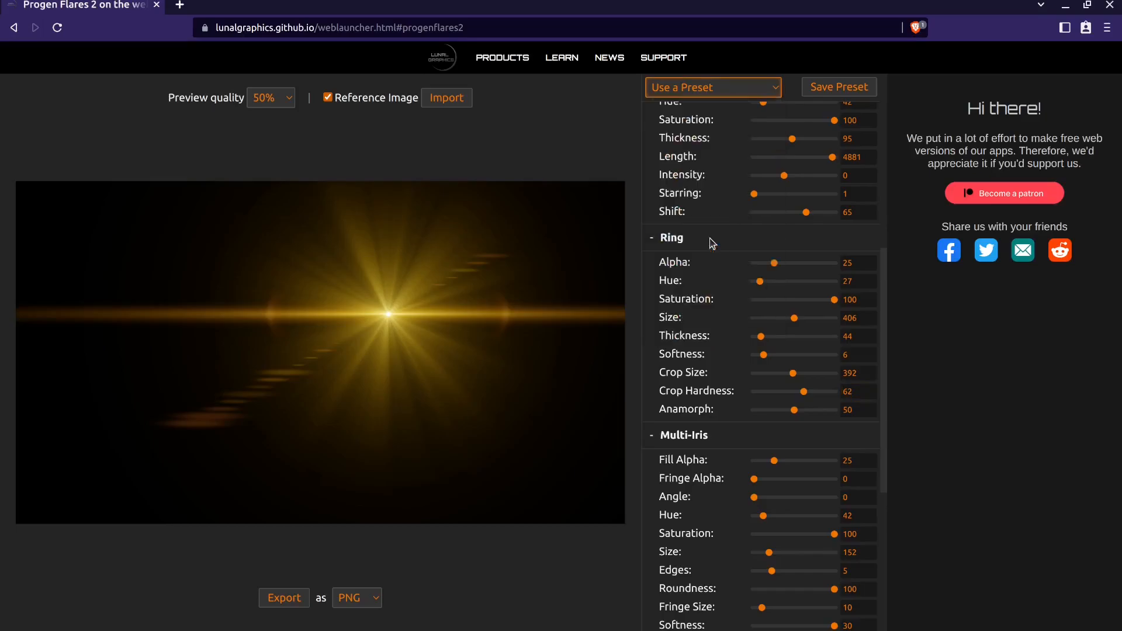
pyautogui.moveTo(353, 333); pyautogui.dragTo(446, 298)
# - Set the Ring Alpha to 51, Crop Size to 351 and Crop Hardness to 48, and move the light into the canvas's left half
pyautogui.moveTo(761, 263); pyautogui.dragTo(796, 275)
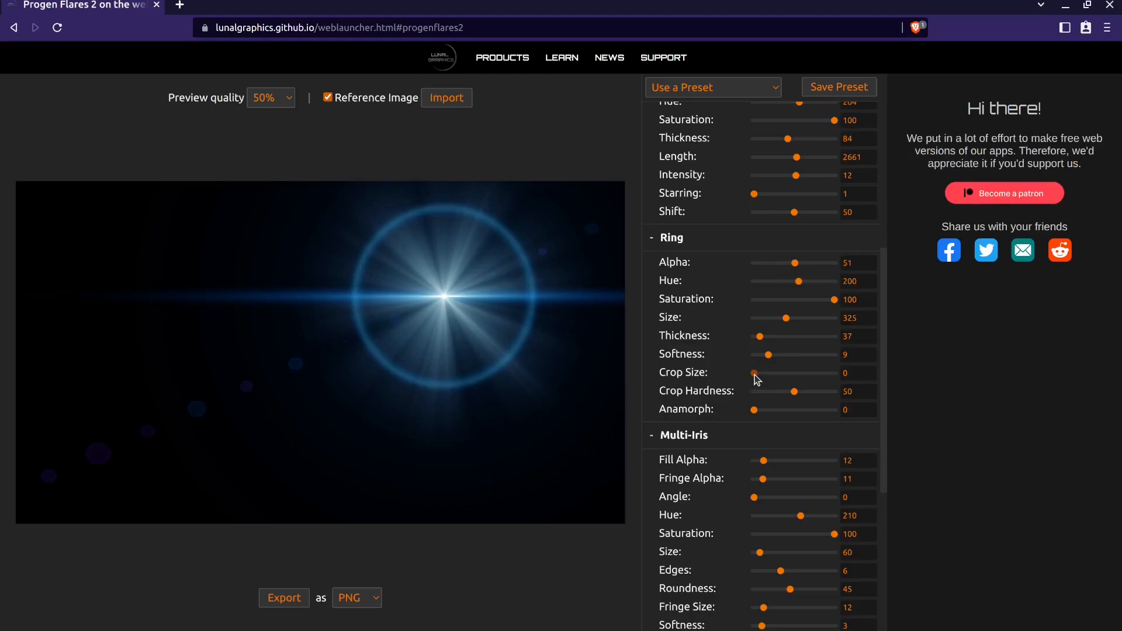
pyautogui.moveTo(511, 367); pyautogui.dragTo(427, 328)
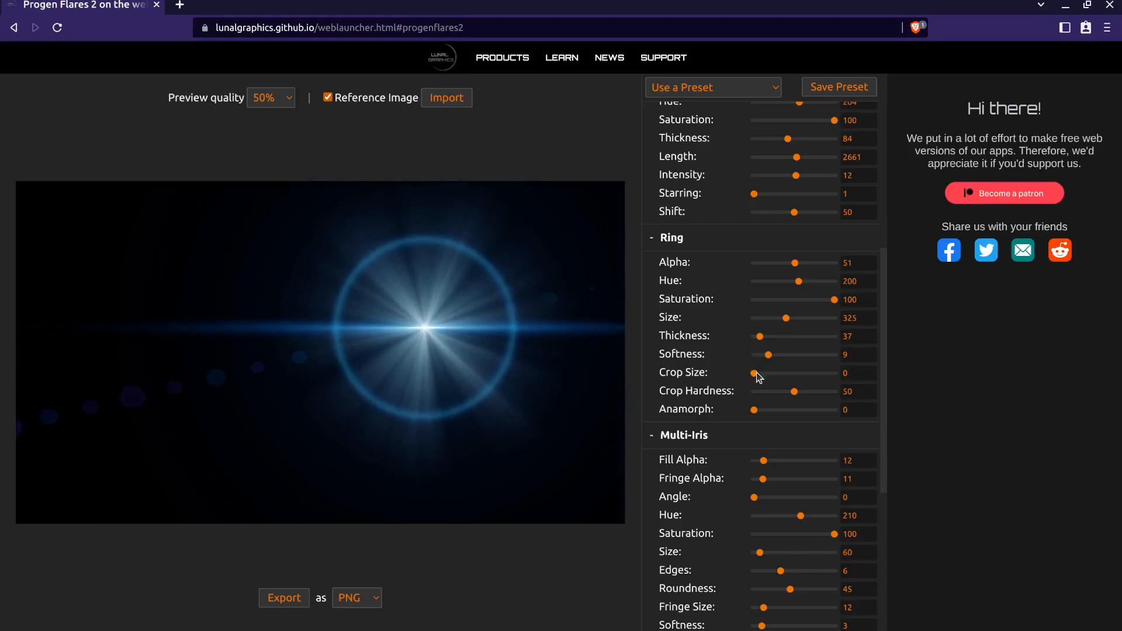
pyautogui.moveTo(755, 375)
pyautogui.mouseDown()
pyautogui.moveTo(789, 376)
pyautogui.moveTo(741, 383)
pyautogui.mouseUp()
pyautogui.moveTo(758, 381)
pyautogui.mouseDown()
pyautogui.moveTo(805, 397)
pyautogui.moveTo(745, 398)
pyautogui.moveTo(745, 380)
pyautogui.moveTo(826, 396)
pyautogui.moveTo(764, 380)
pyautogui.moveTo(776, 386)
pyautogui.mouseUp()
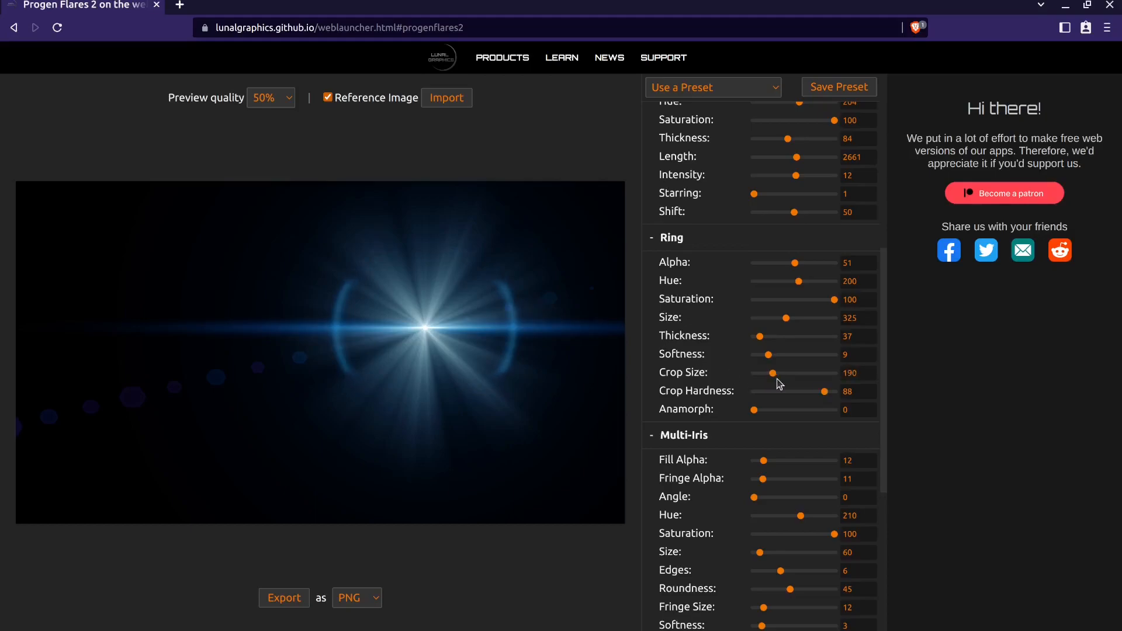
pyautogui.moveTo(824, 392); pyautogui.dragTo(789, 374)
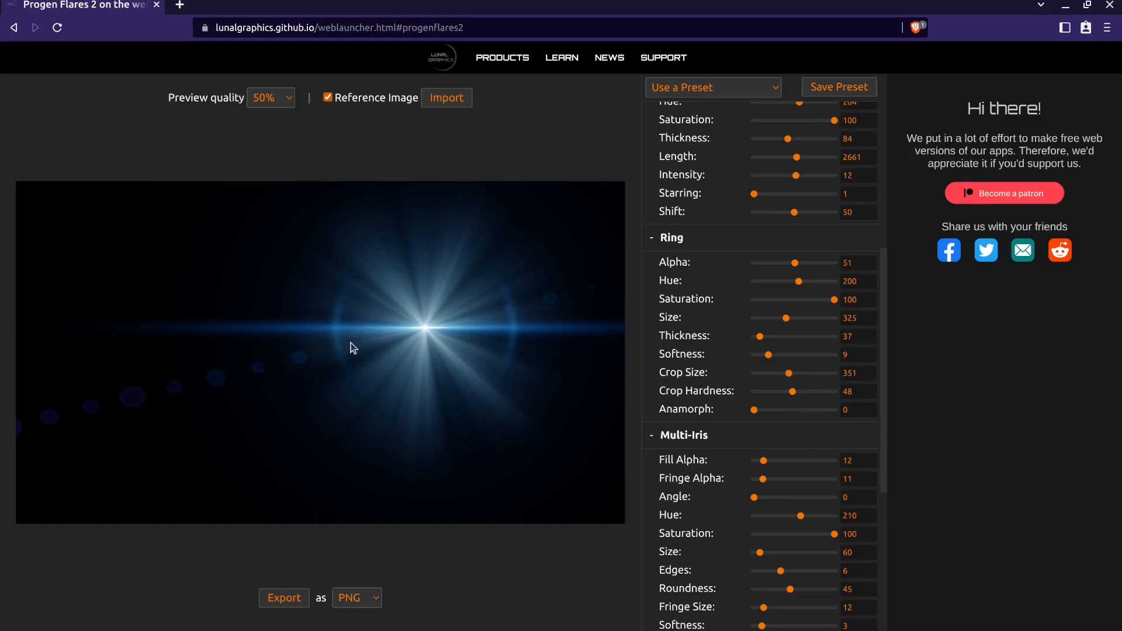
pyautogui.moveTo(394, 336); pyautogui.dragTo(240, 342)
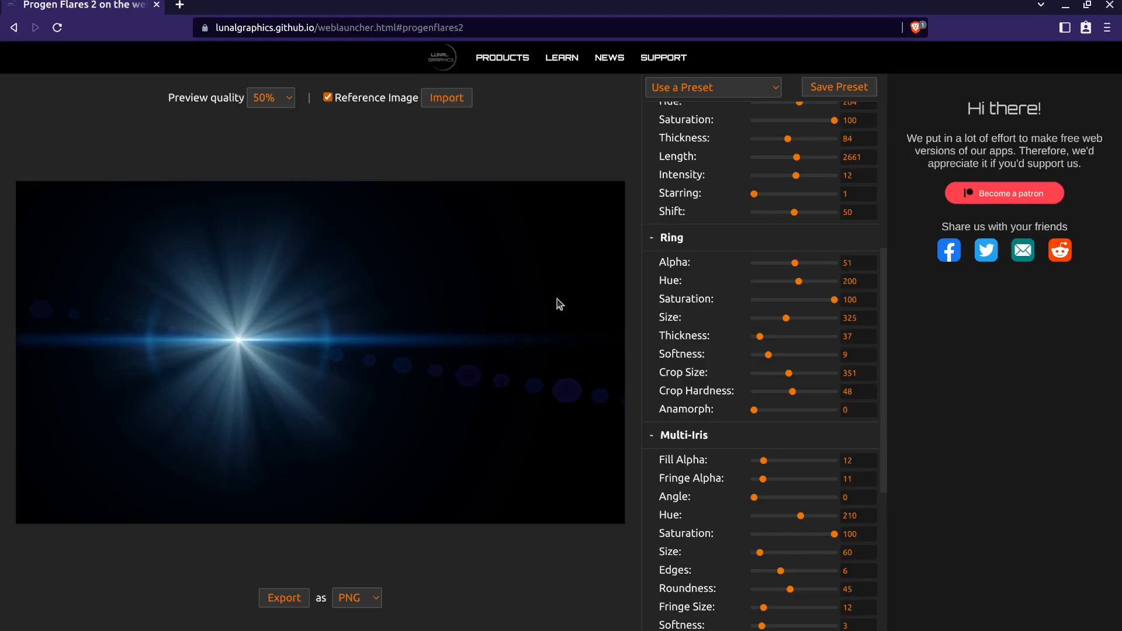
# - Set the Multi-Iris Fill Alpha to 54 and move the light closer to the canvas centre
pyautogui.scroll(-5, 684, 291)
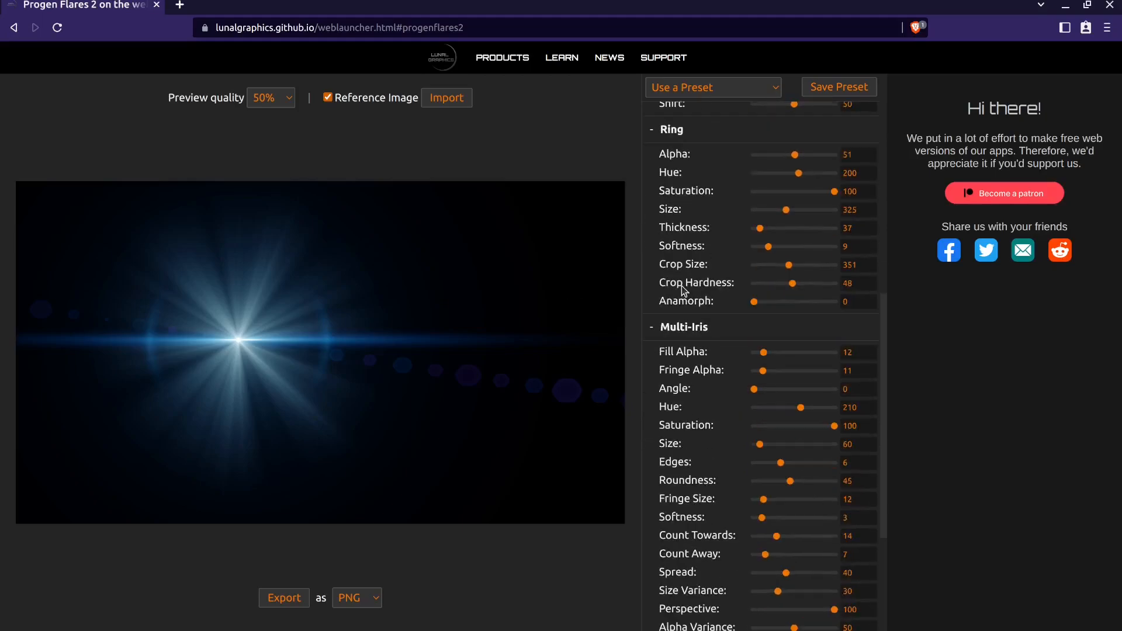
pyautogui.scroll(-2, 683, 288)
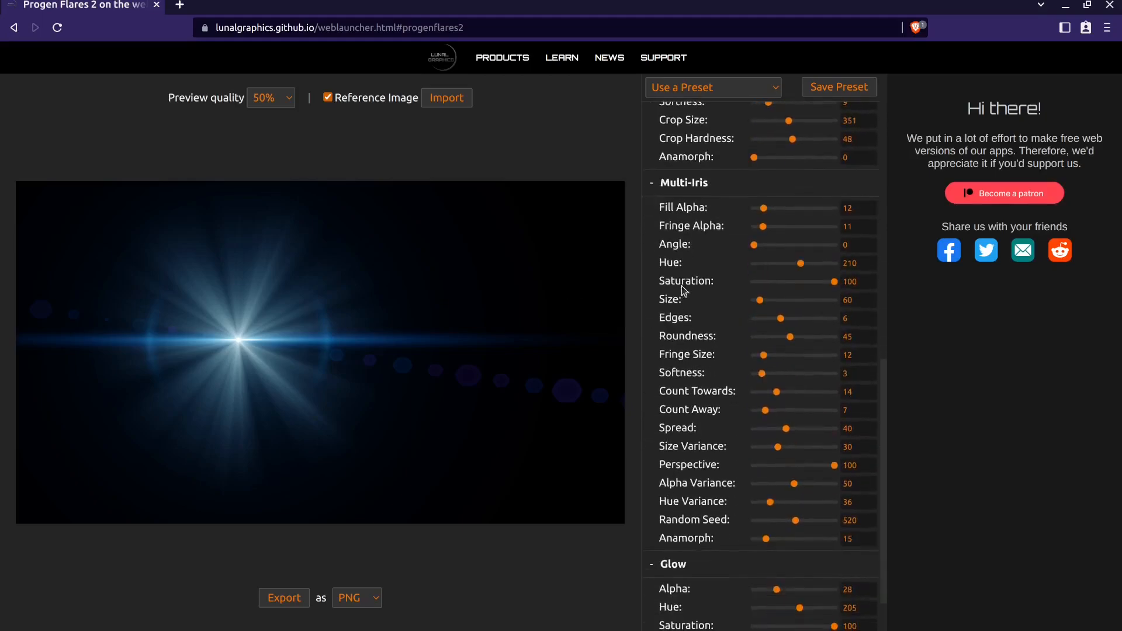
pyautogui.scroll(1, 681, 286)
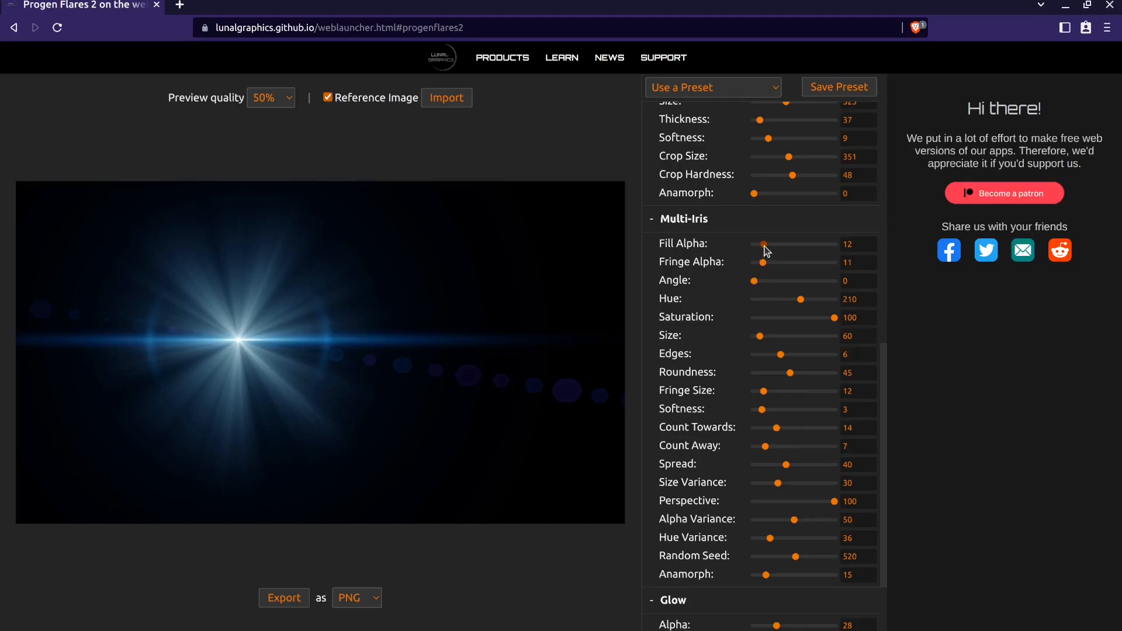
pyautogui.scroll(2, 766, 250)
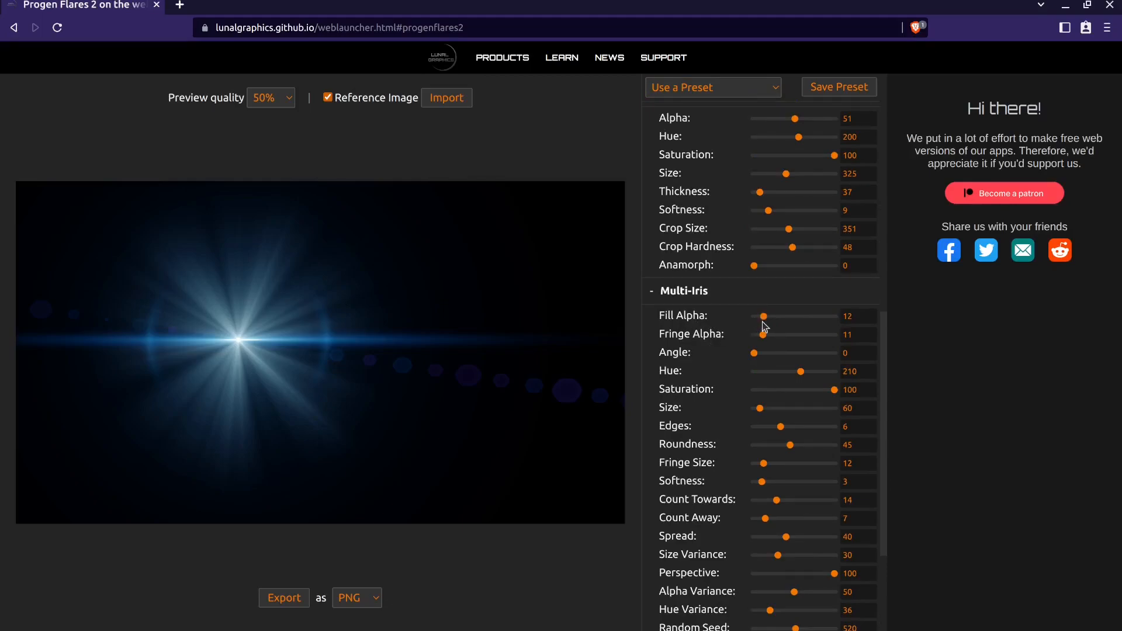
pyautogui.moveTo(764, 318); pyautogui.dragTo(797, 319)
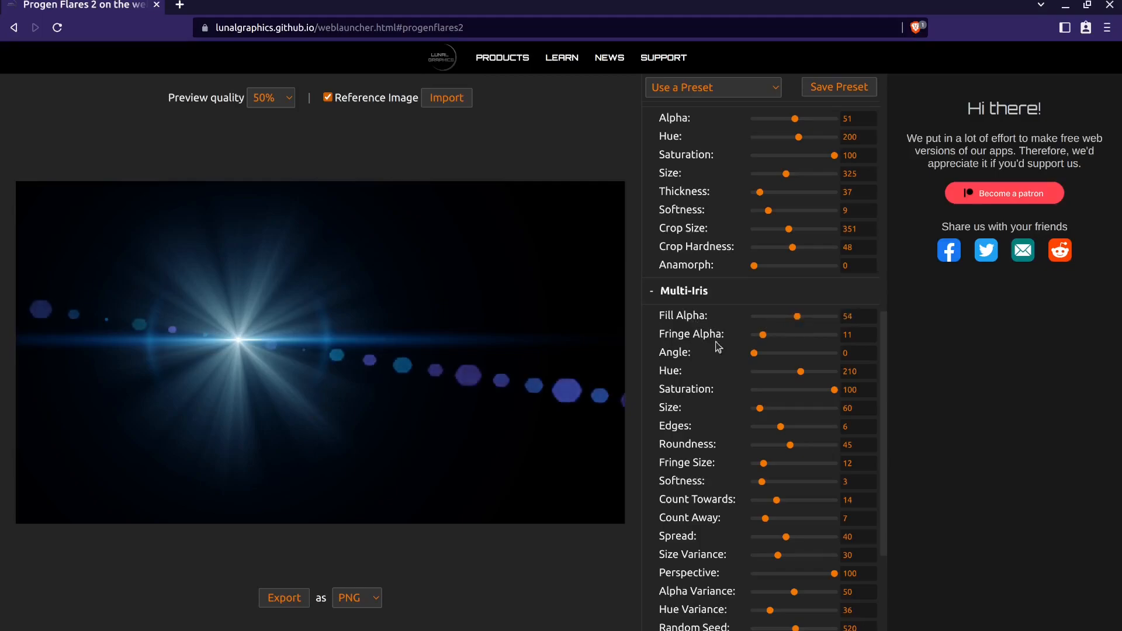
pyautogui.moveTo(326, 345); pyautogui.dragTo(358, 331)
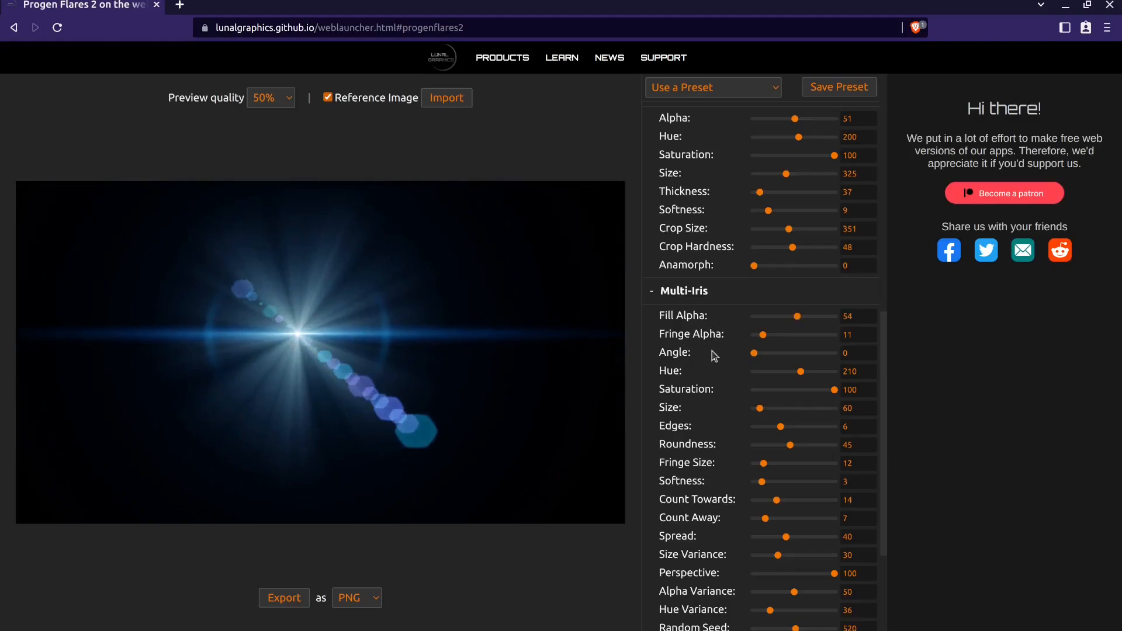
# - Set the Multi-Iris Fill Alpha to 30, Fringe Alpha to 58, Fringe Size to 11 and Softness to 4
pyautogui.moveTo(794, 334); pyautogui.dragTo(841, 335)
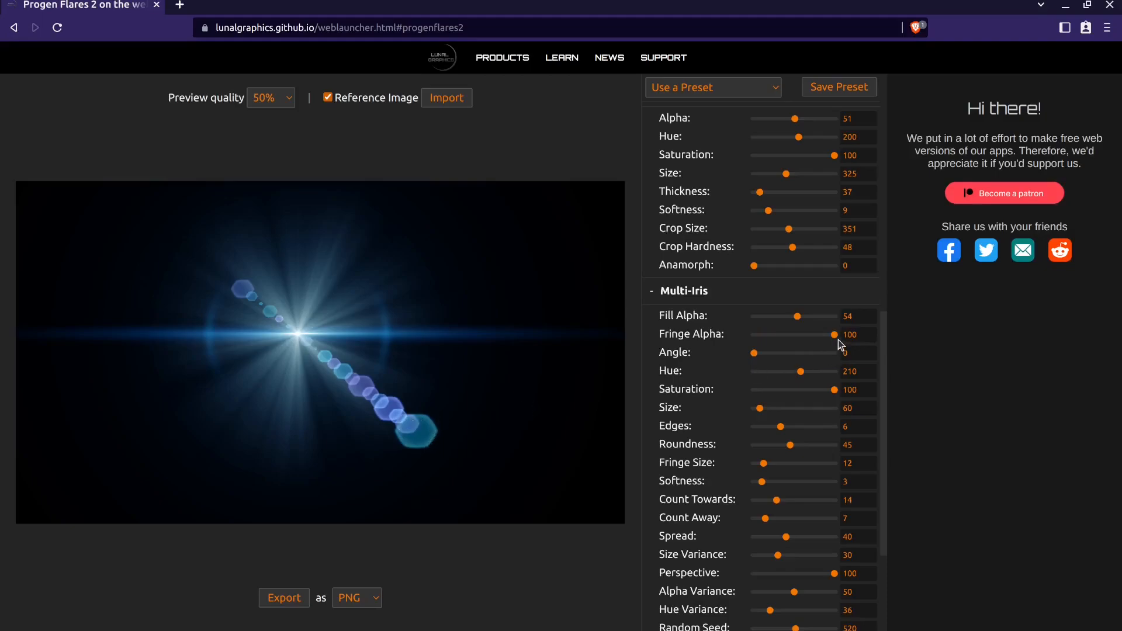
pyautogui.moveTo(795, 330)
pyautogui.mouseDown()
pyautogui.moveTo(832, 334)
pyautogui.moveTo(778, 318)
pyautogui.moveTo(830, 334)
pyautogui.moveTo(801, 334)
pyautogui.mouseUp()
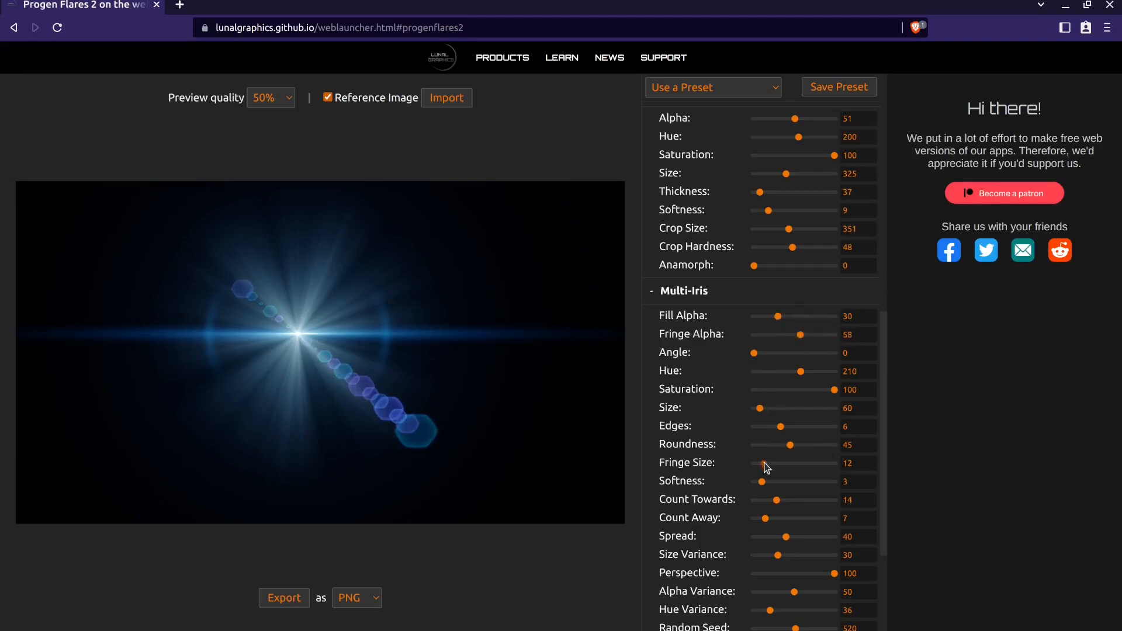
pyautogui.moveTo(765, 463)
pyautogui.mouseDown()
pyautogui.moveTo(783, 466)
pyautogui.moveTo(765, 469)
pyautogui.mouseUp()
pyautogui.scroll(-3, 766, 465)
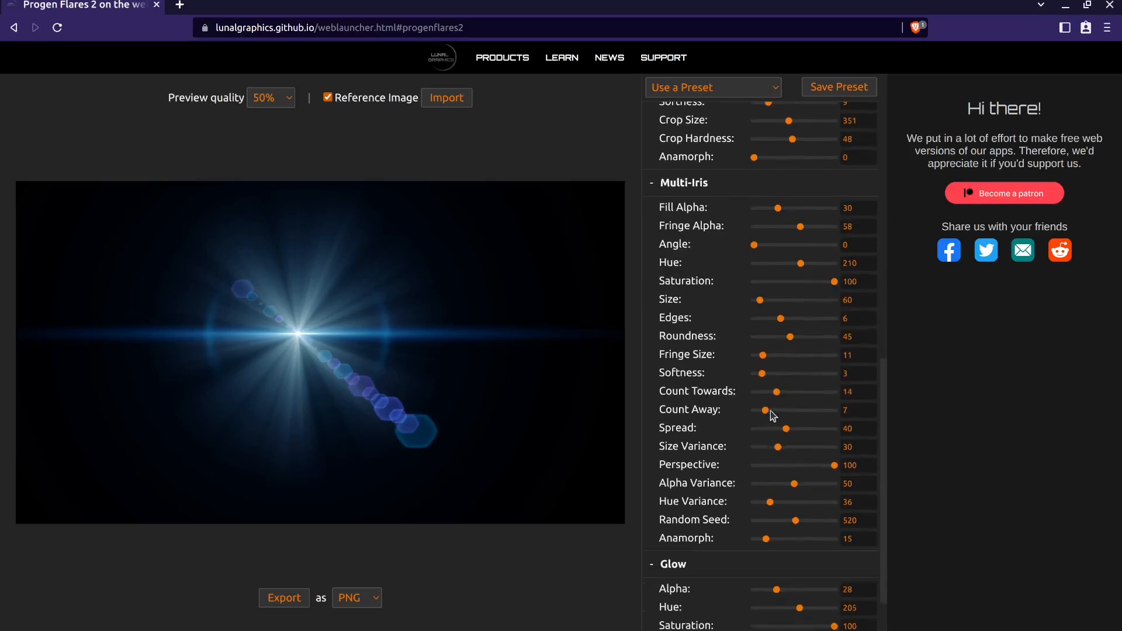
pyautogui.moveTo(762, 374)
pyautogui.mouseDown()
pyautogui.moveTo(774, 374)
pyautogui.moveTo(763, 379)
pyautogui.mouseUp()
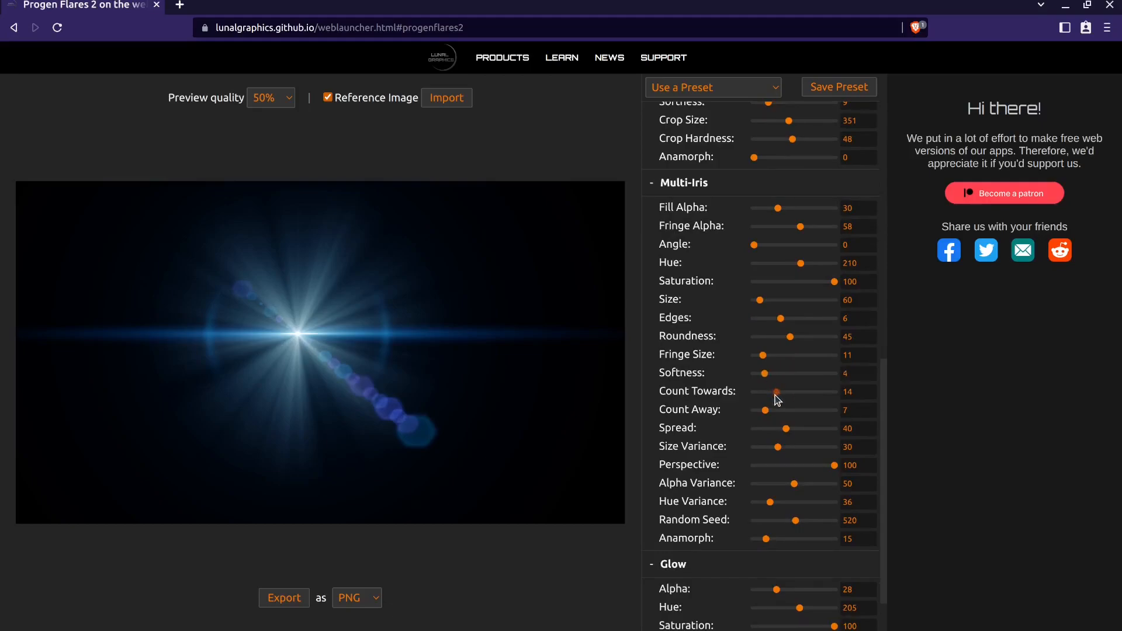
# - Set the Multi-Iris Size Variance to 0 and move the light slightly farther left of the canvas centre
pyautogui.scroll(-1, 778, 400)
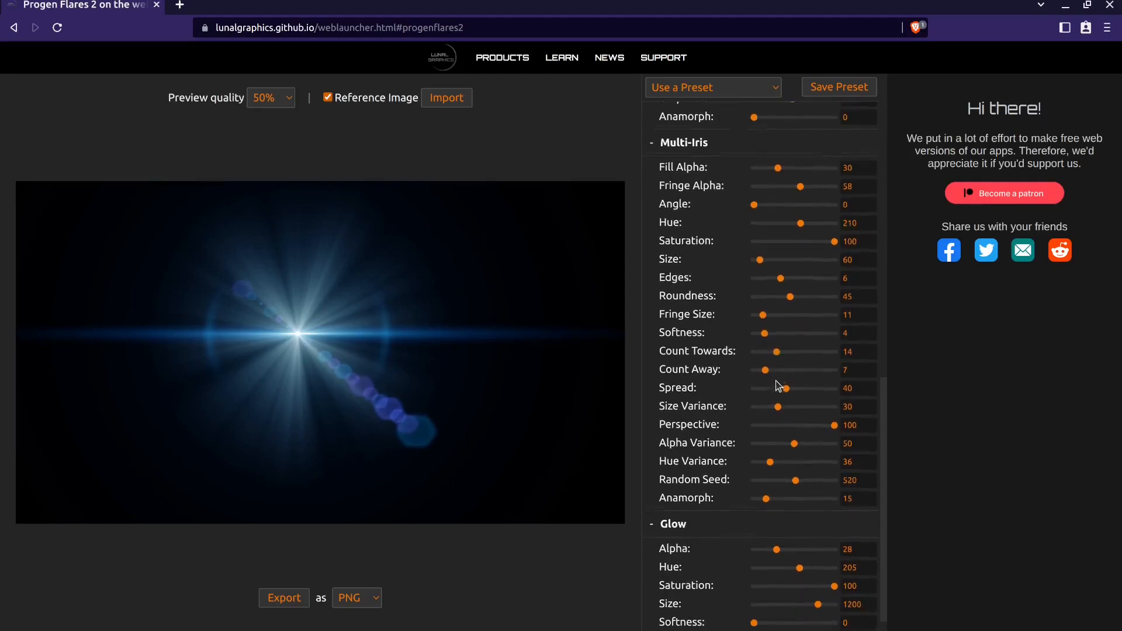
pyautogui.scroll(-1, 778, 386)
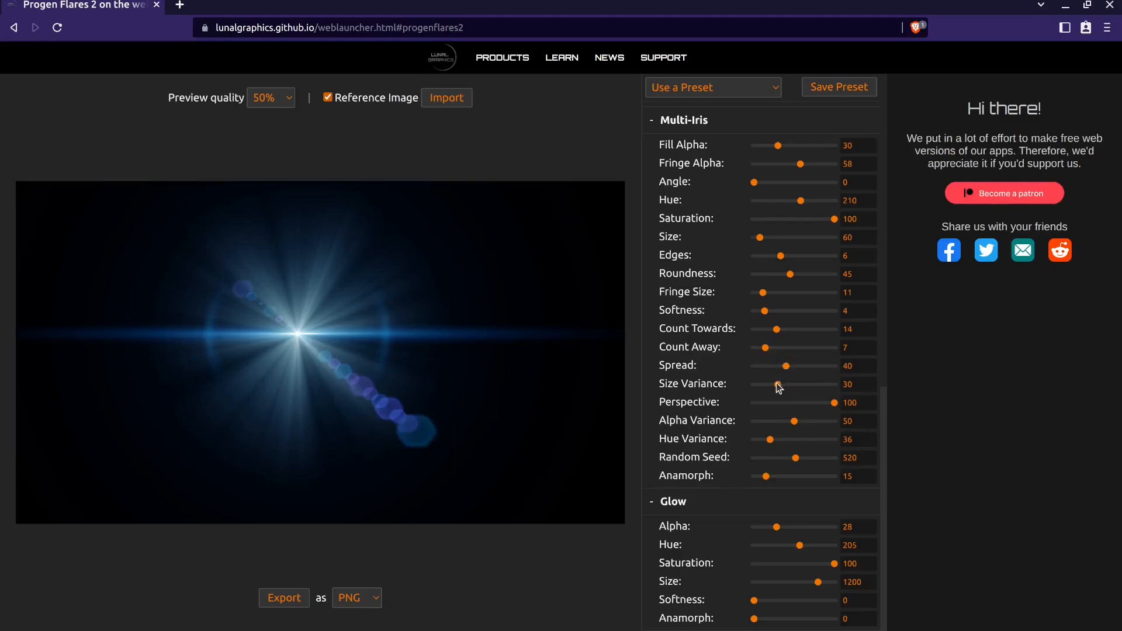
pyautogui.moveTo(780, 388); pyautogui.dragTo(737, 397)
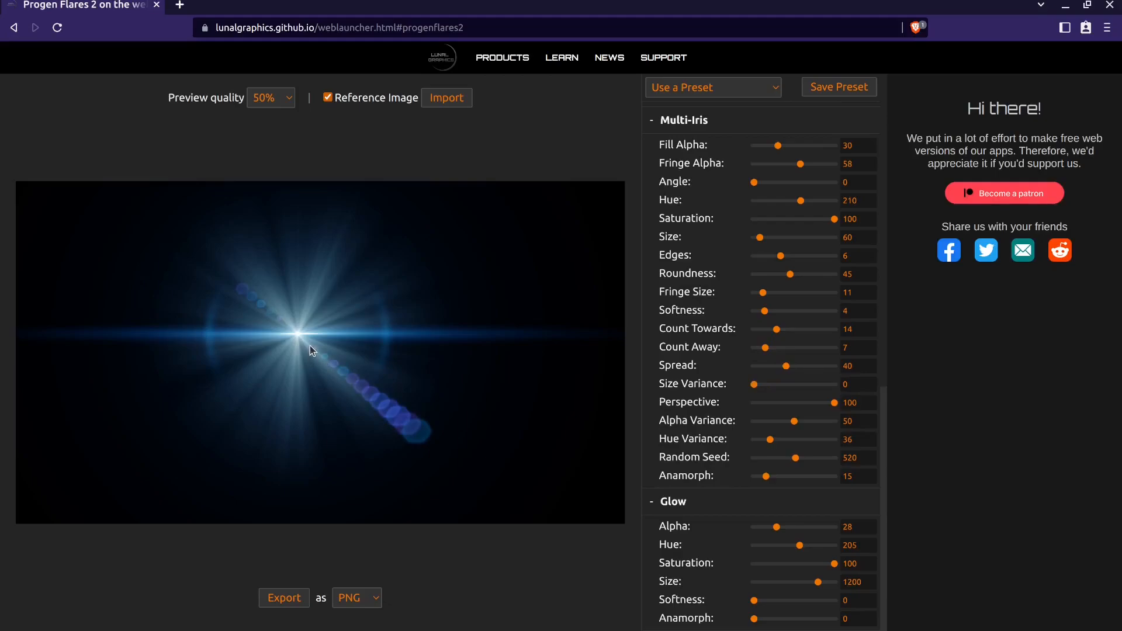
pyautogui.moveTo(295, 342); pyautogui.dragTo(268, 358)
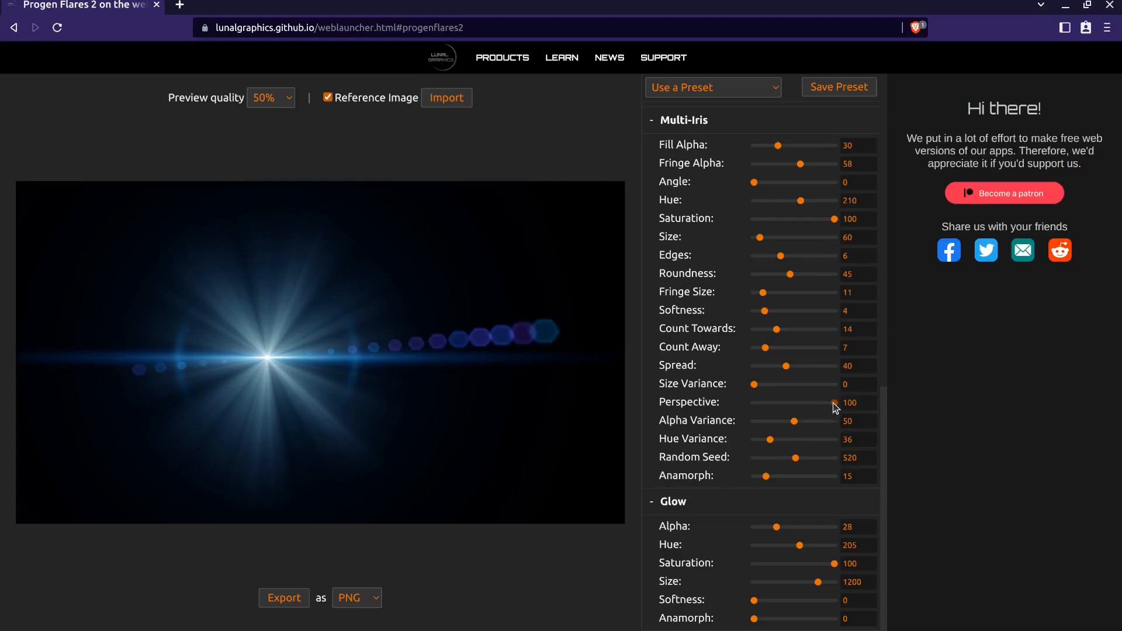
# - Try the Multi-Iris Perspective at 0 while moving the light across the canvas, and return the Perspective to 100
pyautogui.moveTo(836, 407); pyautogui.dragTo(711, 404)
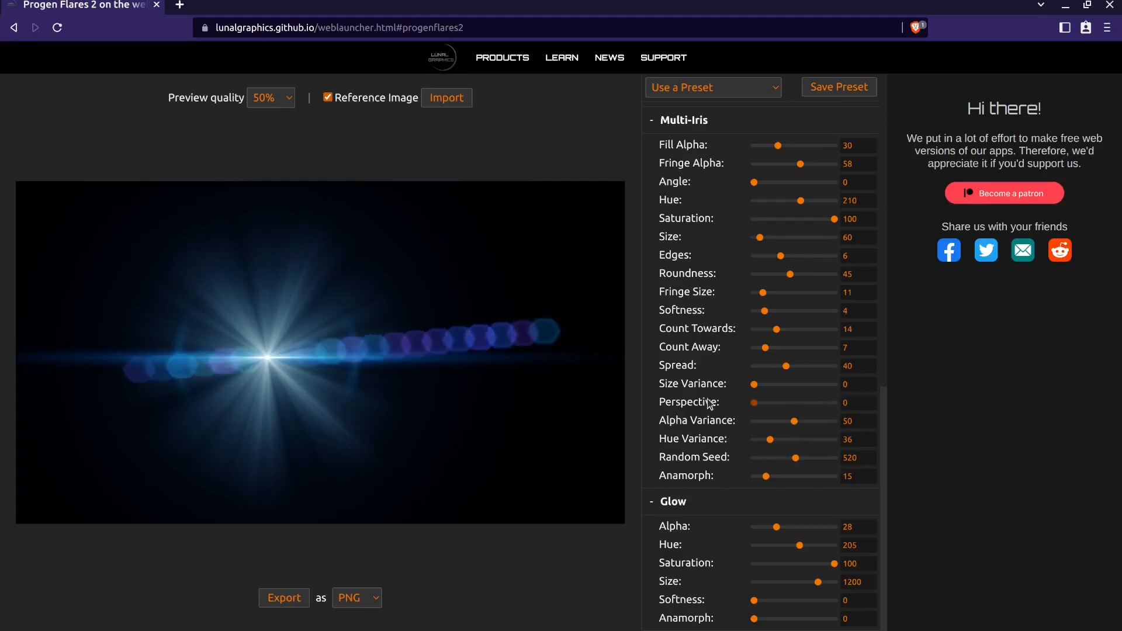
pyautogui.click(398, 358)
pyautogui.moveTo(500, 345)
pyautogui.mouseDown()
pyautogui.moveTo(376, 330)
pyautogui.moveTo(324, 356)
pyautogui.moveTo(282, 351)
pyautogui.mouseUp()
pyautogui.moveTo(754, 402); pyautogui.dragTo(844, 414)
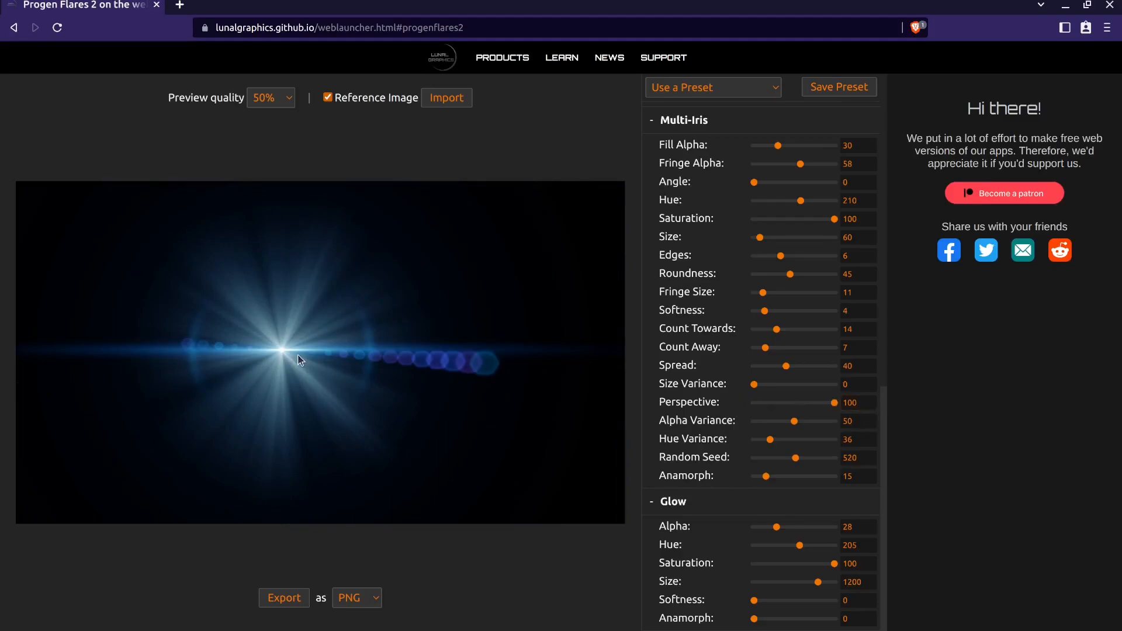
# - Move the light around the canvas and leave it left of centre, at about X 744, Y 509
pyautogui.moveTo(276, 348)
pyautogui.mouseDown()
pyautogui.moveTo(343, 340)
pyautogui.moveTo(298, 347)
pyautogui.mouseUp()
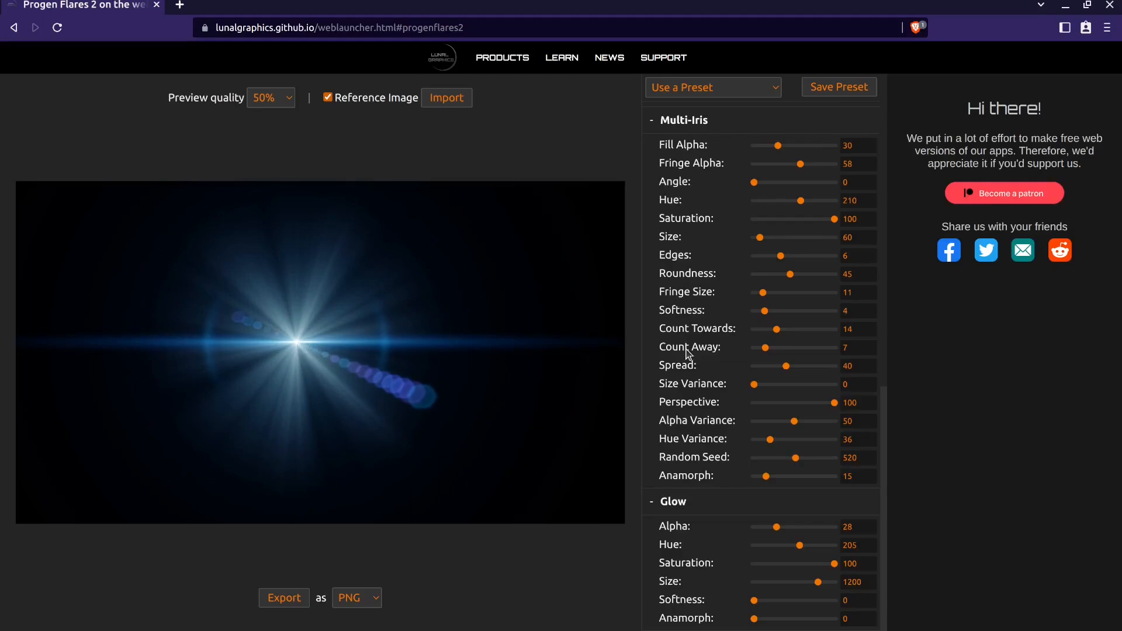
pyautogui.scroll(1, 687, 351)
pyautogui.scroll(-1, 678, 351)
pyautogui.moveTo(343, 388); pyautogui.dragTo(447, 369)
pyautogui.moveTo(269, 367); pyautogui.dragTo(252, 342)
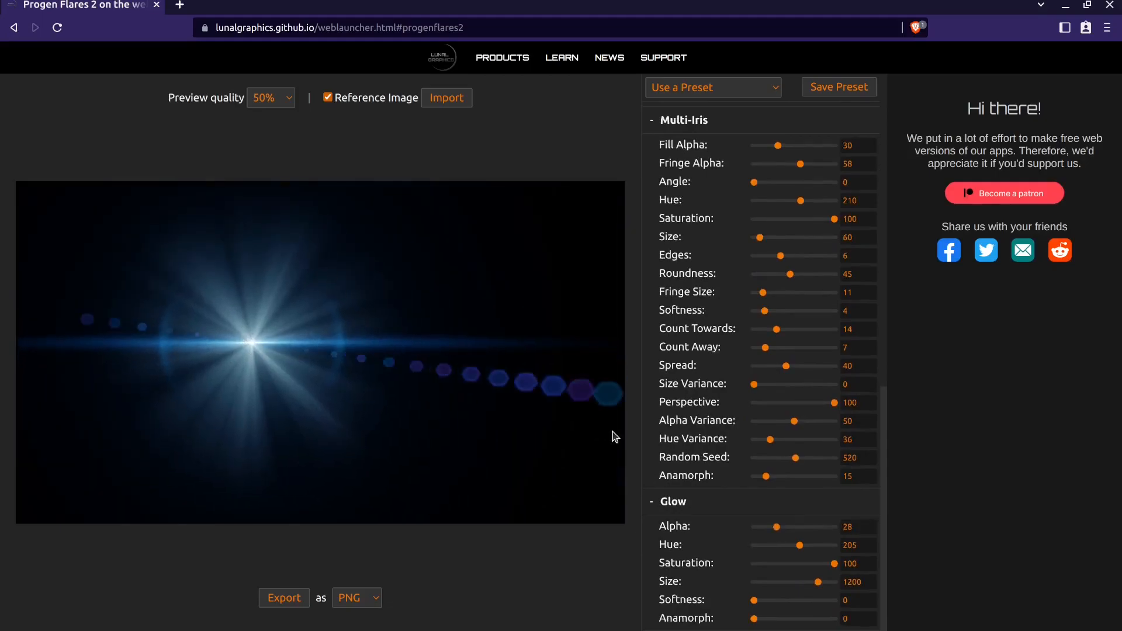
# - Set the Glow Alpha to 65 and try a higher Glow Softness
pyautogui.click(793, 527)
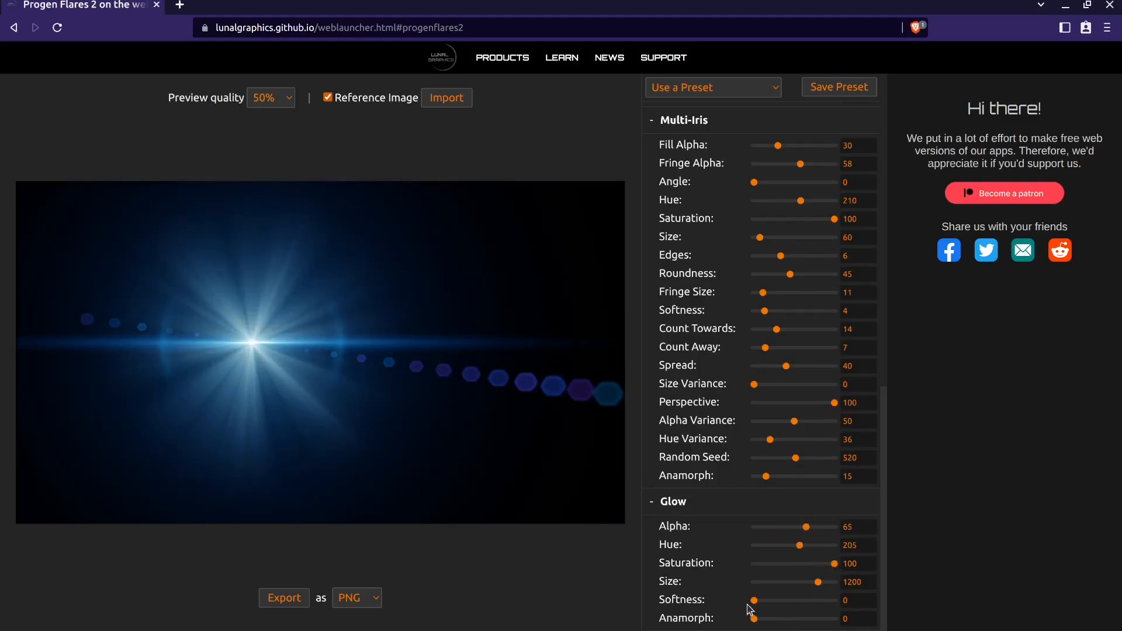
pyautogui.click(788, 600)
pyautogui.scroll(5, 745, 579)
pyautogui.scroll(6, 745, 574)
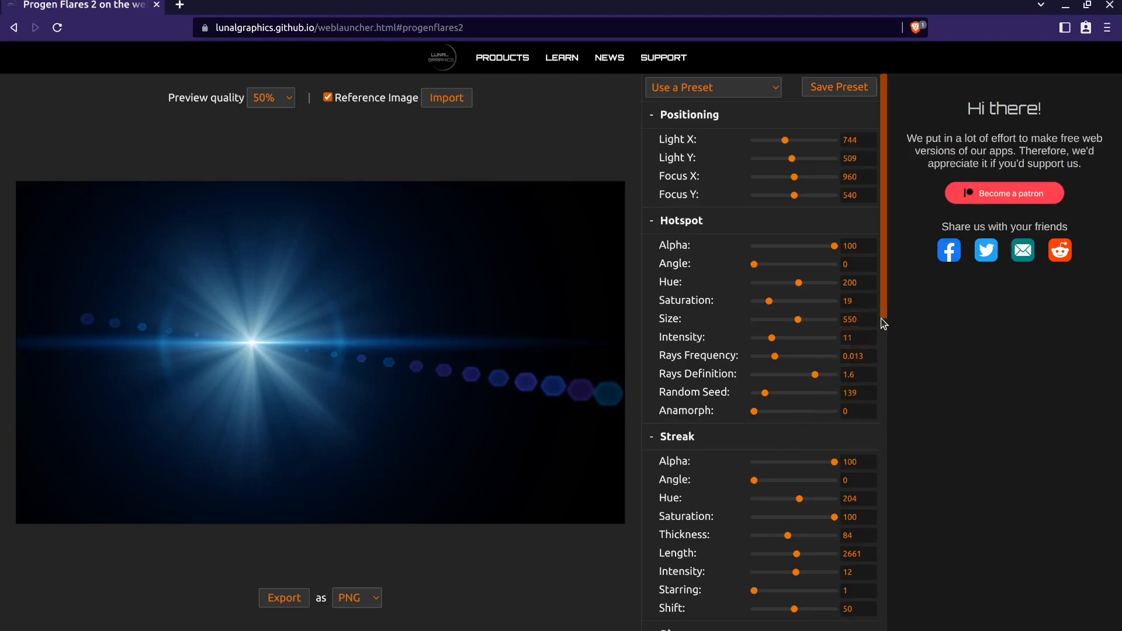
pyautogui.moveTo(883, 324); pyautogui.dragTo(885, 319)
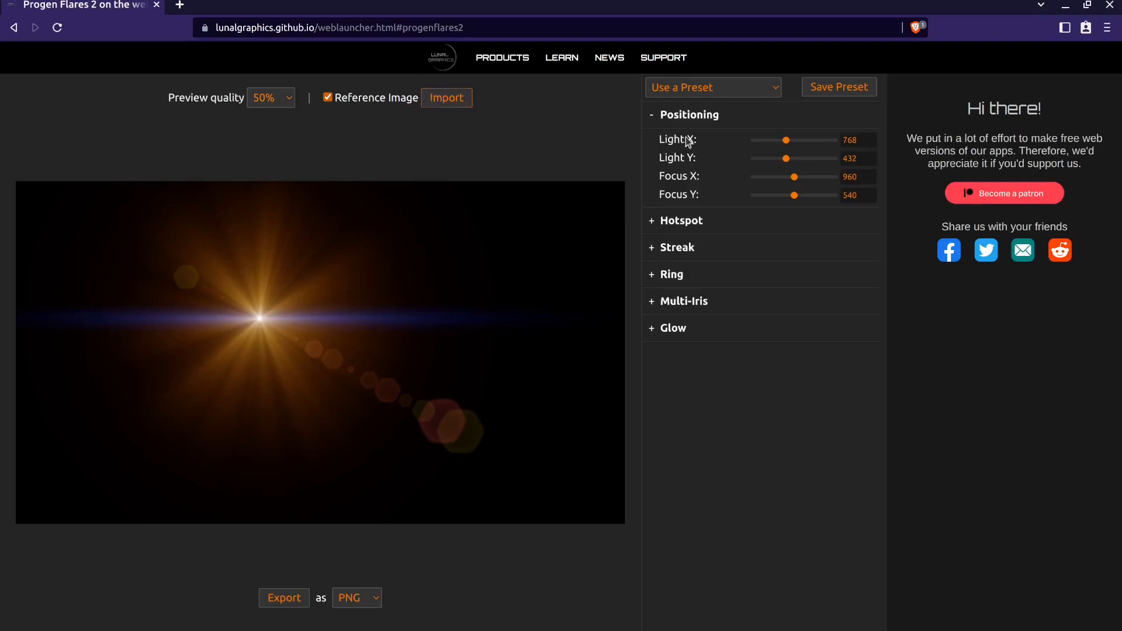
# - Expand the Hotspot and Streak settings of the orange flare
pyautogui.click(718, 220)
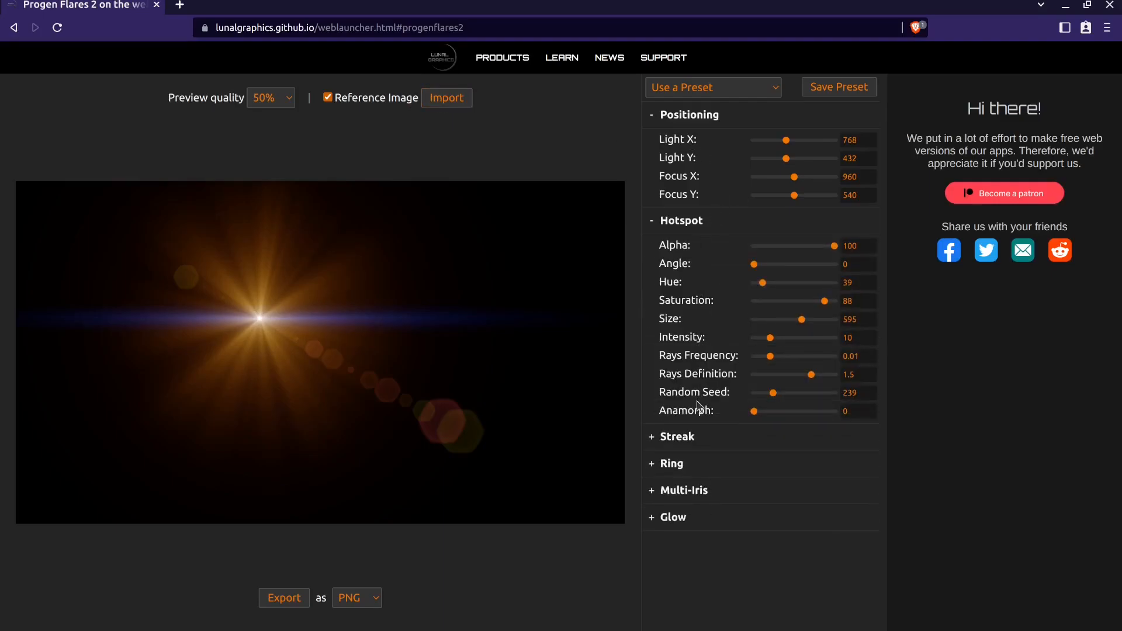
pyautogui.click(701, 446)
pyautogui.scroll(-1, 699, 441)
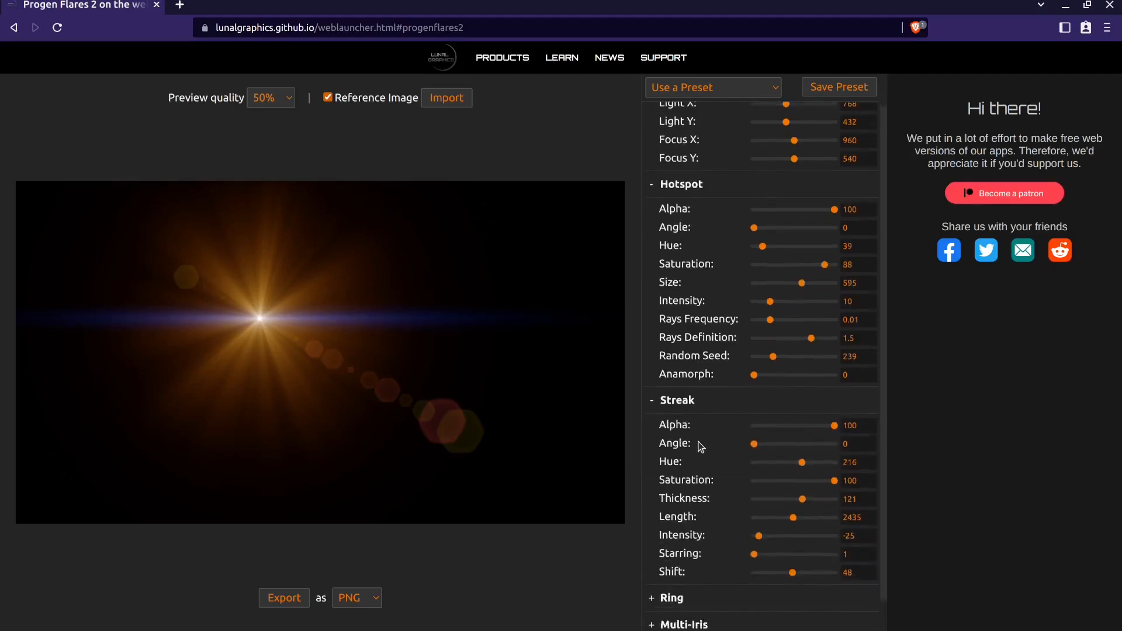
pyautogui.scroll(1, 700, 444)
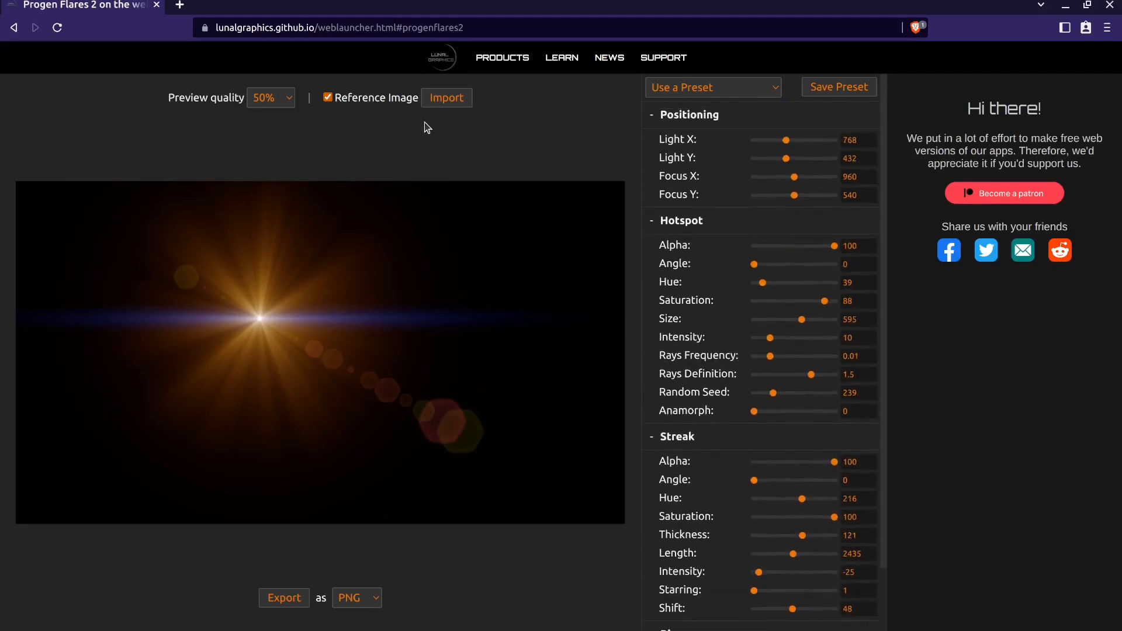
# - Import the lighthouse photo as reference image and move the light into the sky beside the lighthouse, at about X 701, Y 337
pyautogui.click(444, 98)
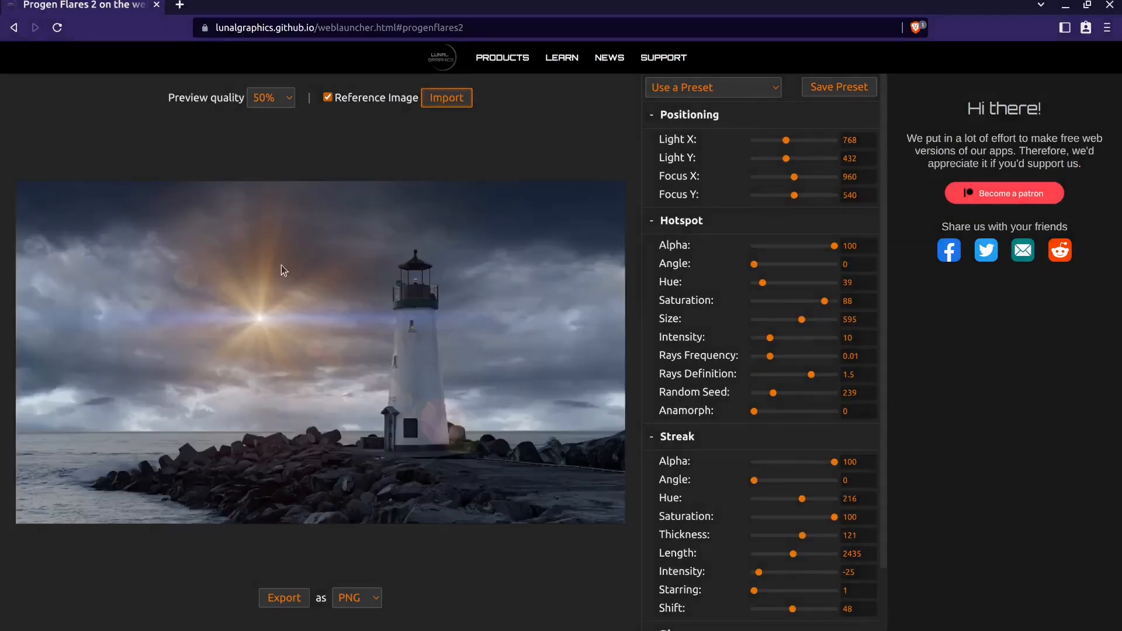
pyautogui.moveTo(241, 286); pyautogui.dragTo(468, 315)
pyautogui.moveTo(247, 317); pyautogui.dragTo(416, 282)
pyautogui.click(240, 289)
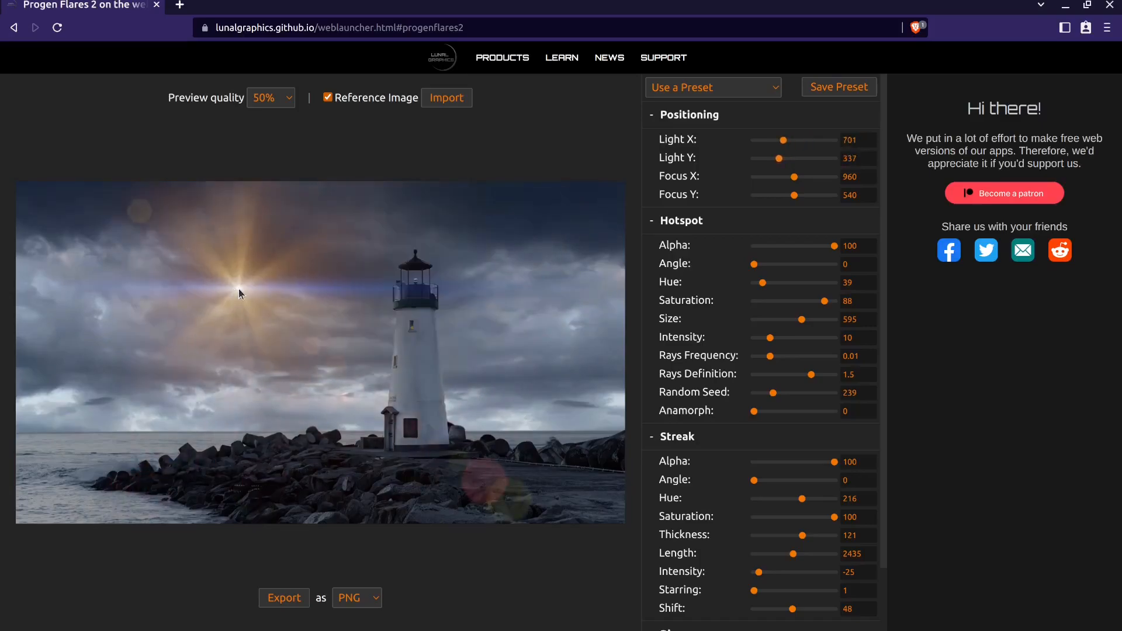
# - Compare the flare with the reference image hidden and shown, moving the light lower in the sky, and leave the reference image on
pyautogui.click(329, 100)
pyautogui.click(329, 100)
pyautogui.click(329, 99)
pyautogui.moveTo(309, 346); pyautogui.dragTo(257, 334)
pyautogui.click(329, 99)
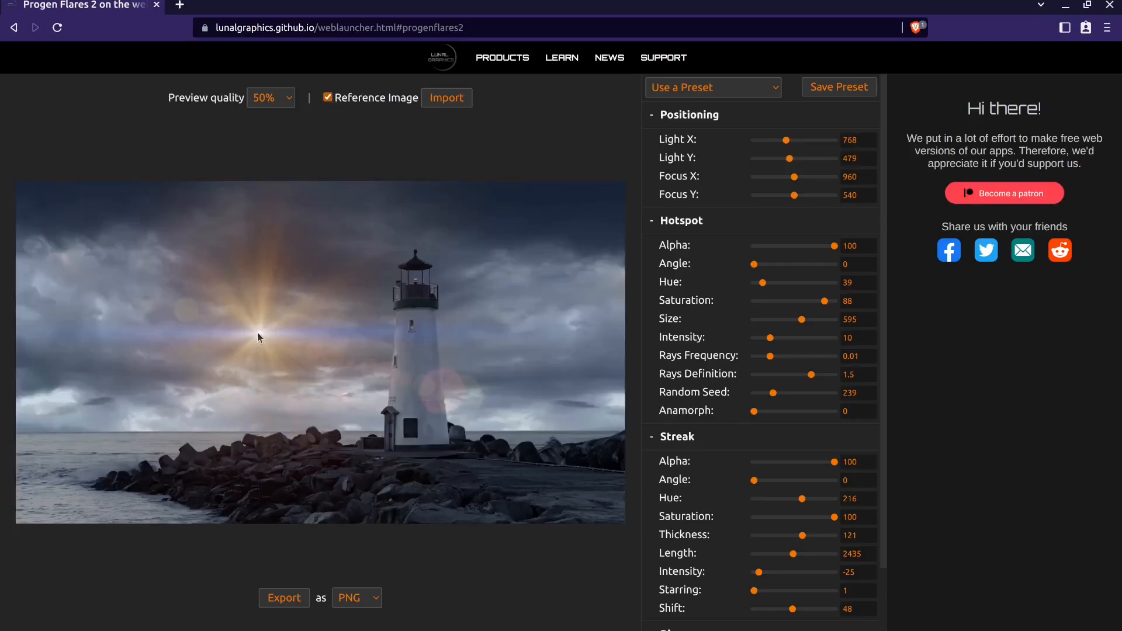
# - Place the light on the lighthouse's lantern, at about X 1259, Y 312, and look into the preset choices without applying one
pyautogui.moveTo(259, 330); pyautogui.dragTo(415, 284)
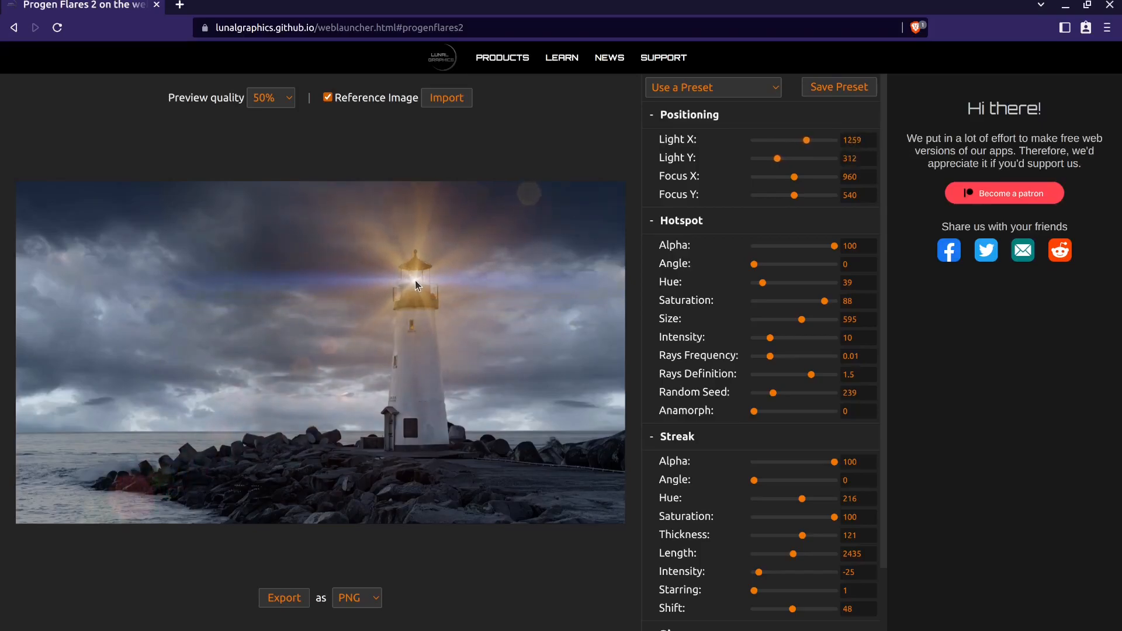
pyautogui.click(718, 87)
pyautogui.click(715, 90)
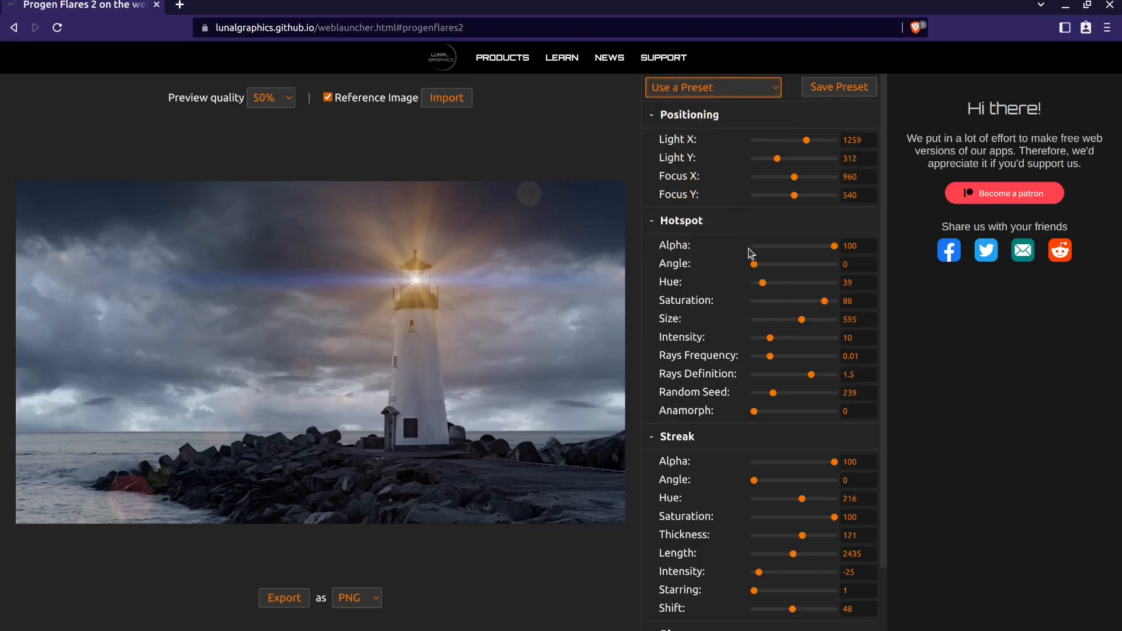
# - Set the Hotspot Size to 909 and the Streak Alpha to 0
pyautogui.scroll(-1, 747, 262)
pyautogui.moveTo(801, 249); pyautogui.dragTo(830, 264)
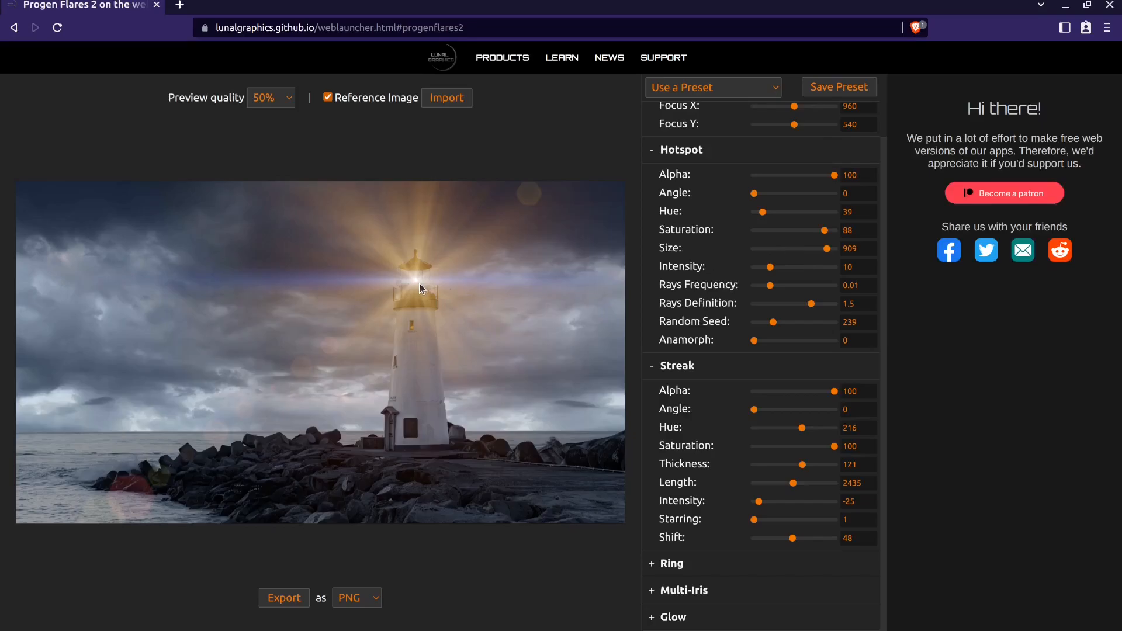
pyautogui.moveTo(803, 393); pyautogui.dragTo(708, 400)
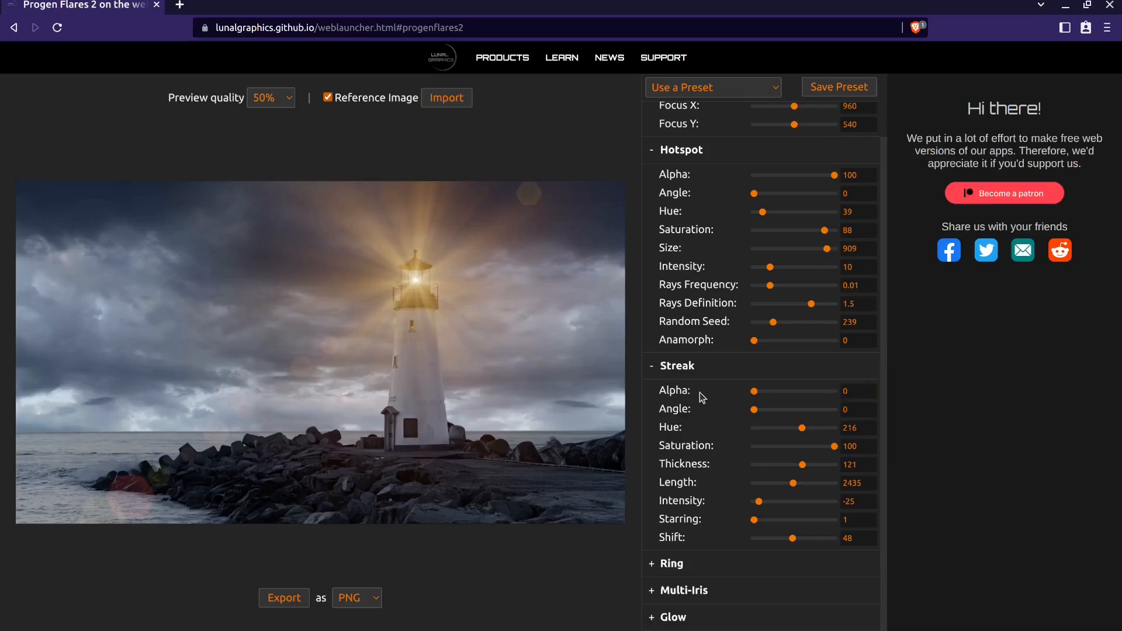
# - Set the preview quality to 25%, move the light into the sky and return it to the lighthouse's lantern
pyautogui.click(268, 103)
pyautogui.click(264, 141)
pyautogui.moveTo(440, 311); pyautogui.dragTo(253, 303)
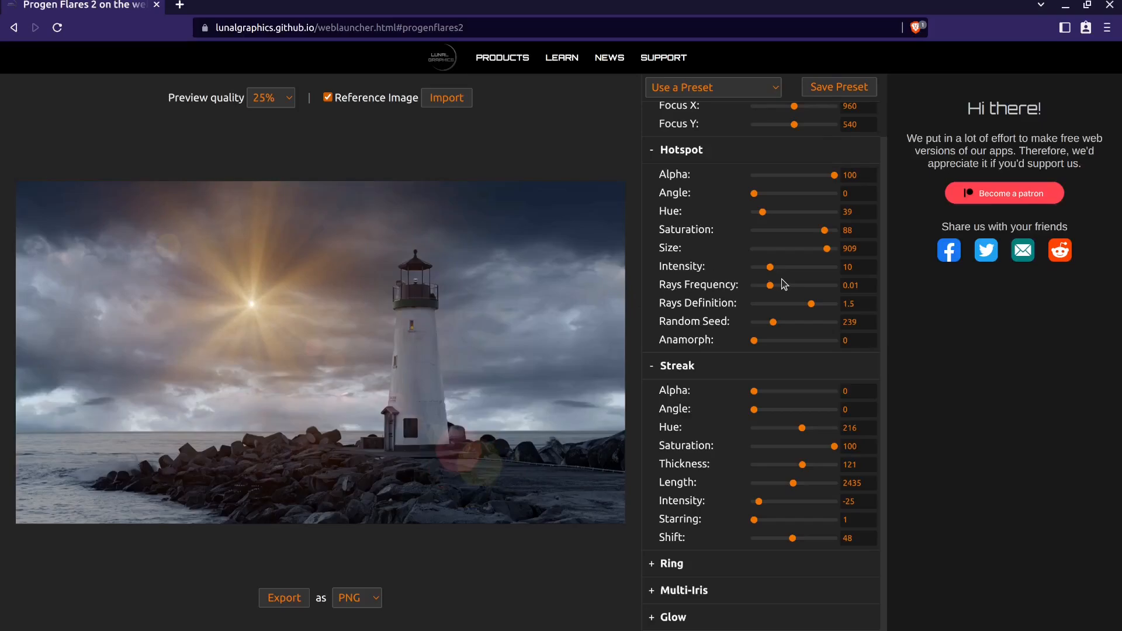
pyautogui.scroll(2, 823, 256)
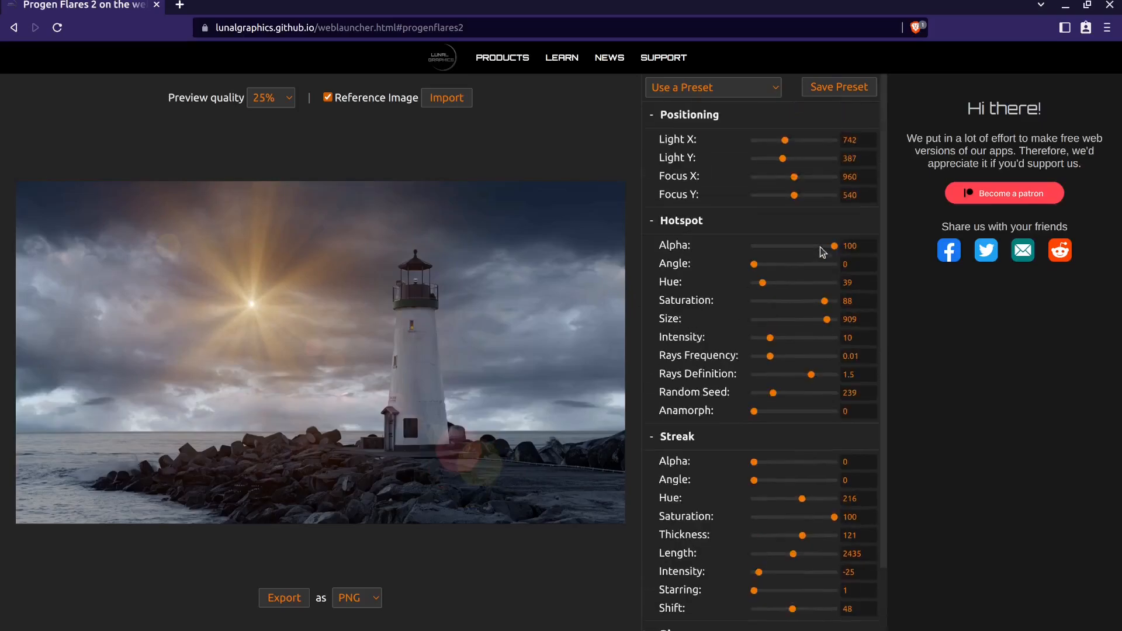
pyautogui.moveTo(316, 304); pyautogui.dragTo(415, 280)
# - Set the Hotspot Size to 824 and try adjusting the Hotspot Angle
pyautogui.scroll(-2, 824, 287)
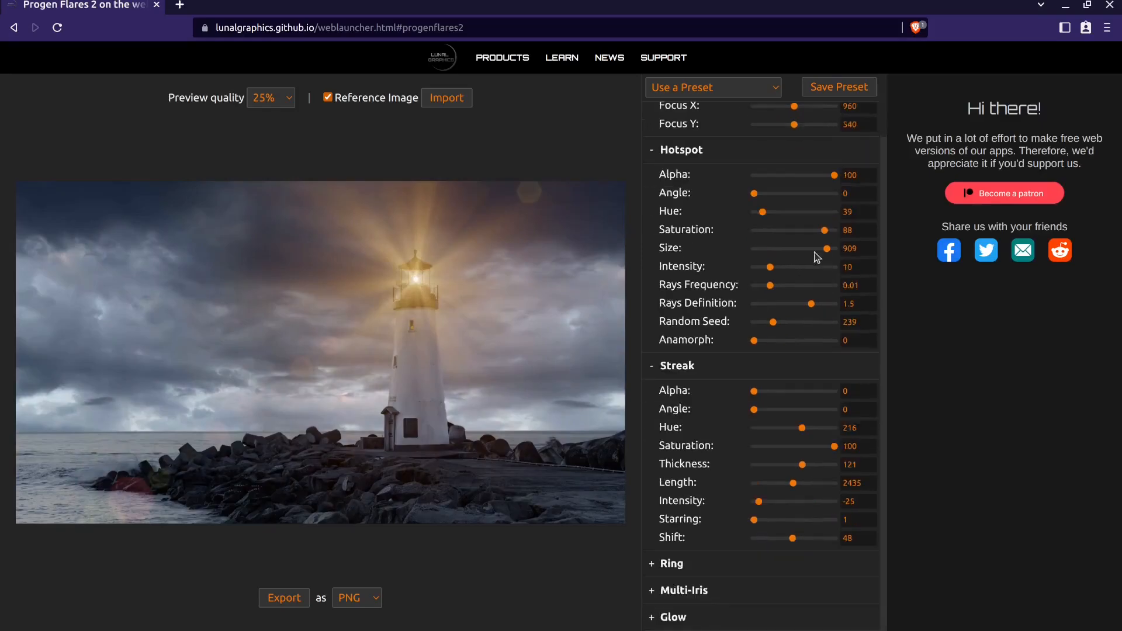
pyautogui.moveTo(829, 255)
pyautogui.mouseDown()
pyautogui.moveTo(804, 256)
pyautogui.moveTo(825, 258)
pyautogui.mouseUp()
pyautogui.moveTo(756, 194); pyautogui.dragTo(783, 212)
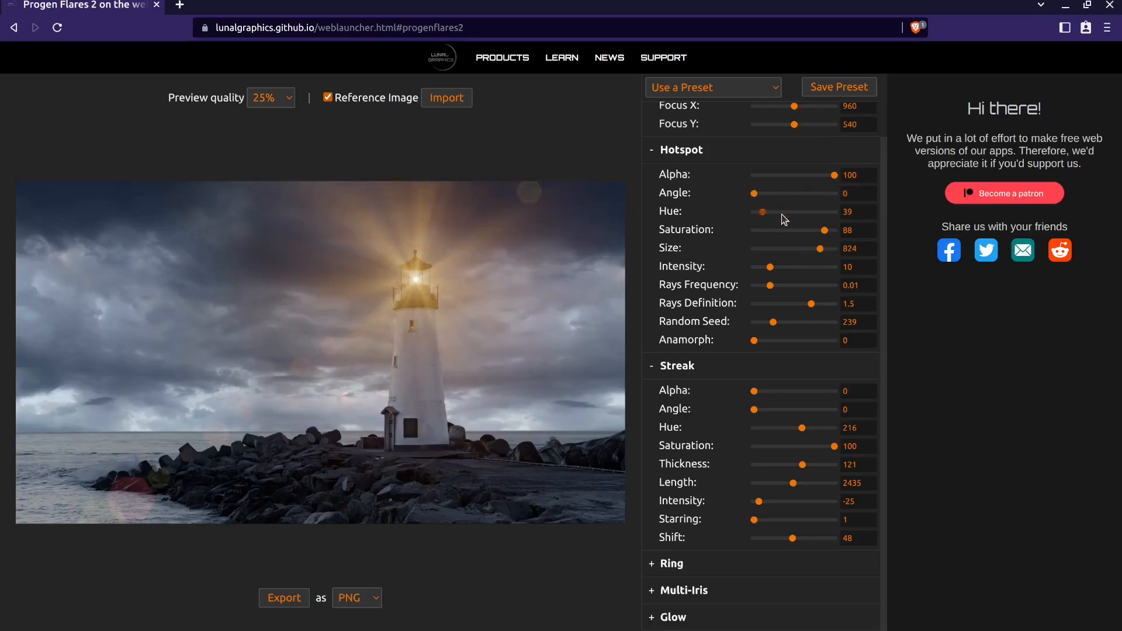
# - Set the preview quality to 100% and try a Hotspot Size of 396
pyautogui.click(285, 97)
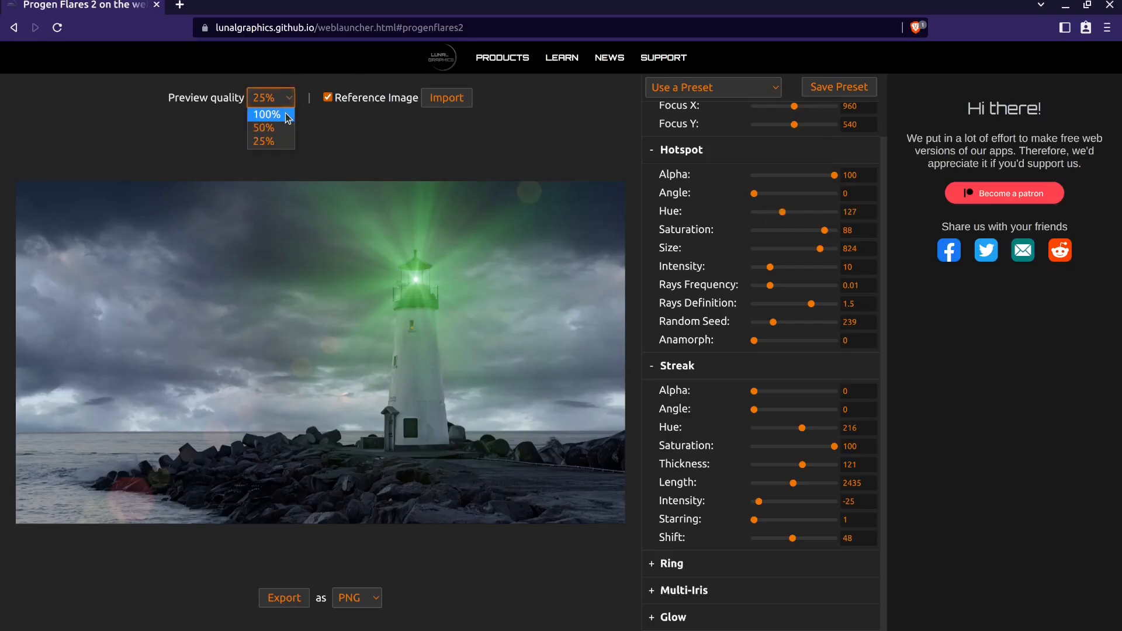
pyautogui.click(286, 114)
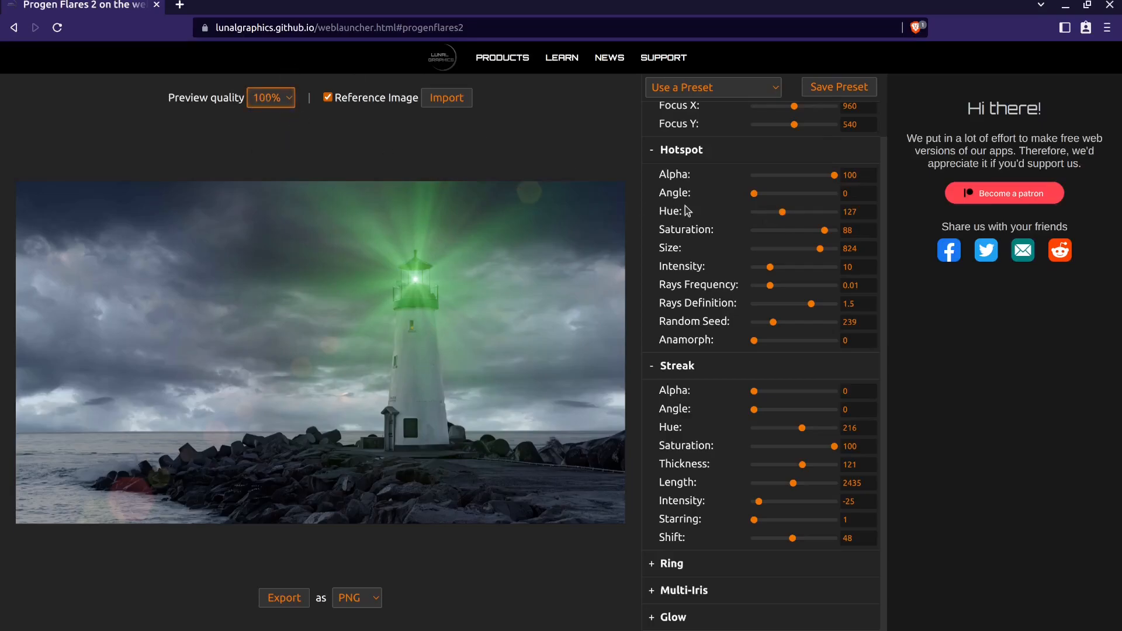
pyautogui.moveTo(822, 252); pyautogui.dragTo(786, 253)
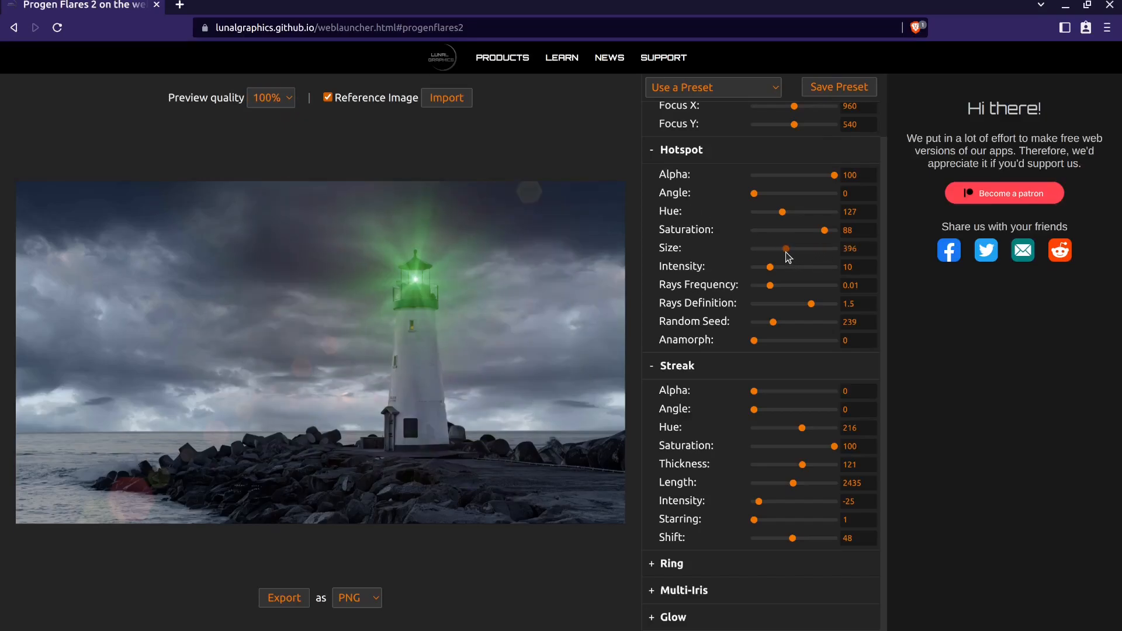
# - Set the preview quality to 25% and enlarge the hotspot
pyautogui.click(261, 99)
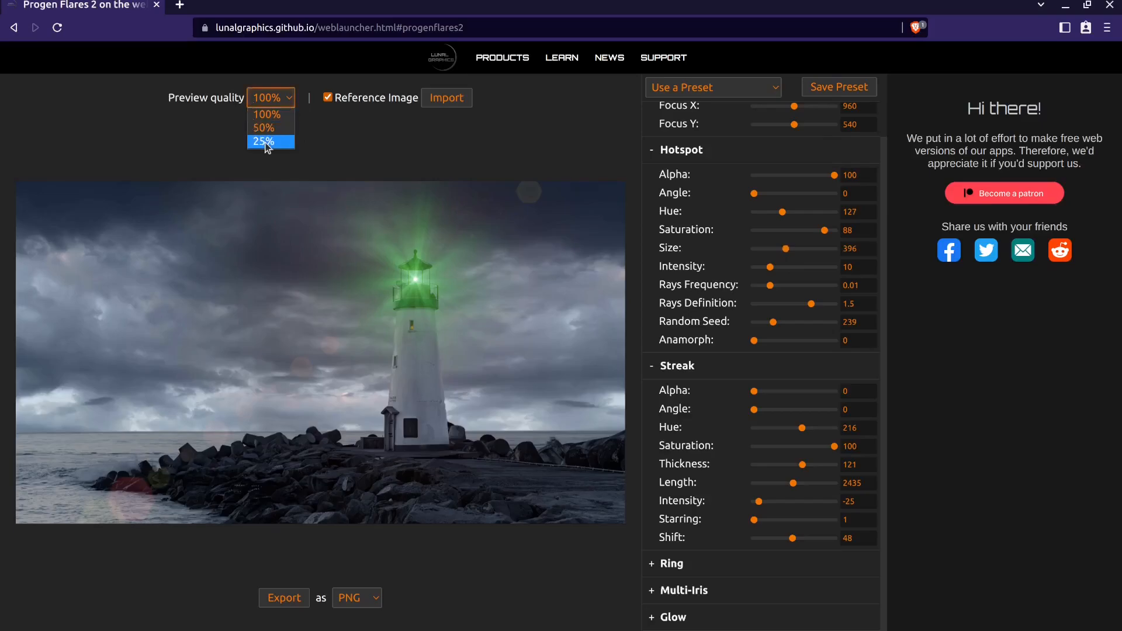
pyautogui.click(266, 141)
pyautogui.moveTo(786, 250); pyautogui.dragTo(812, 251)
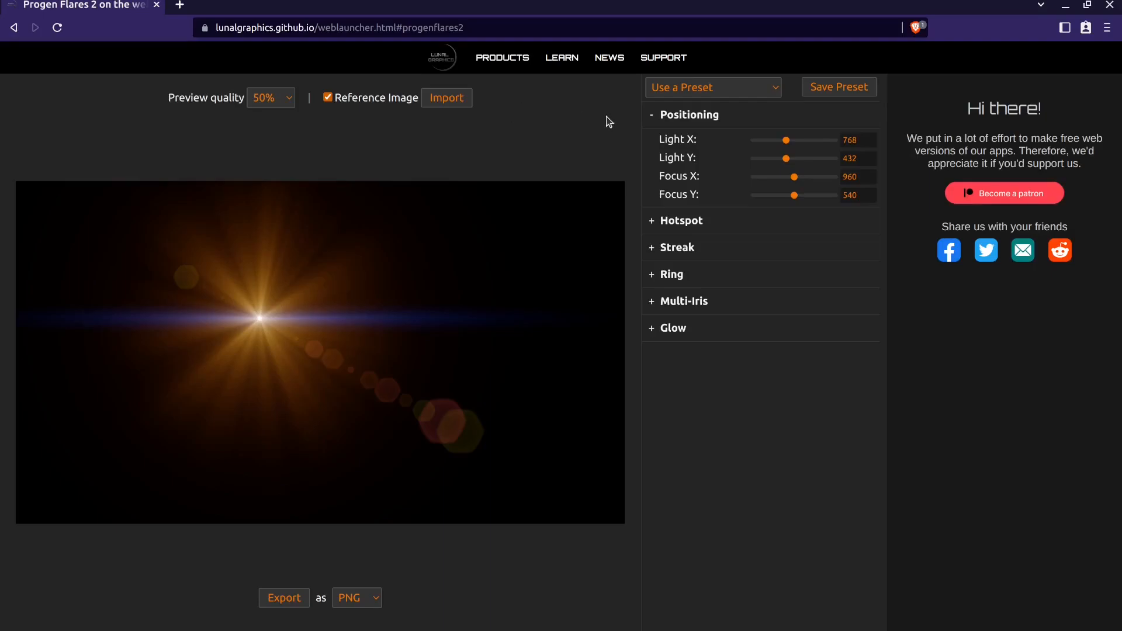
# - Try several built-in presets, including Sunflower, Daisy's Beacon and Blue Dwarf
pyautogui.click(661, 90)
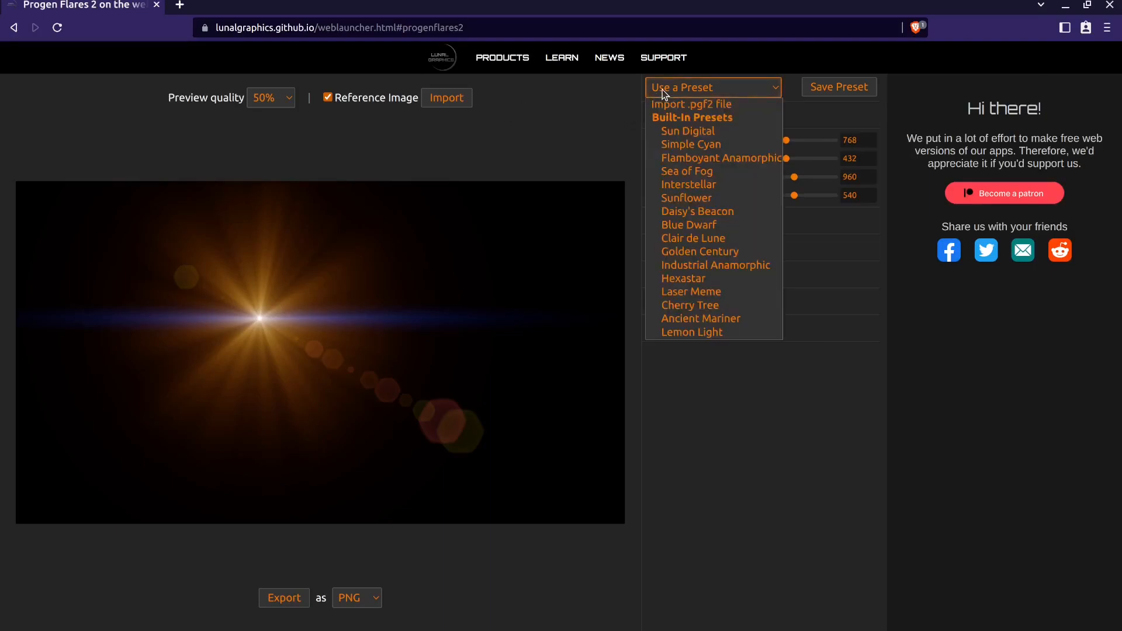
pyautogui.click(675, 169)
pyautogui.click(701, 90)
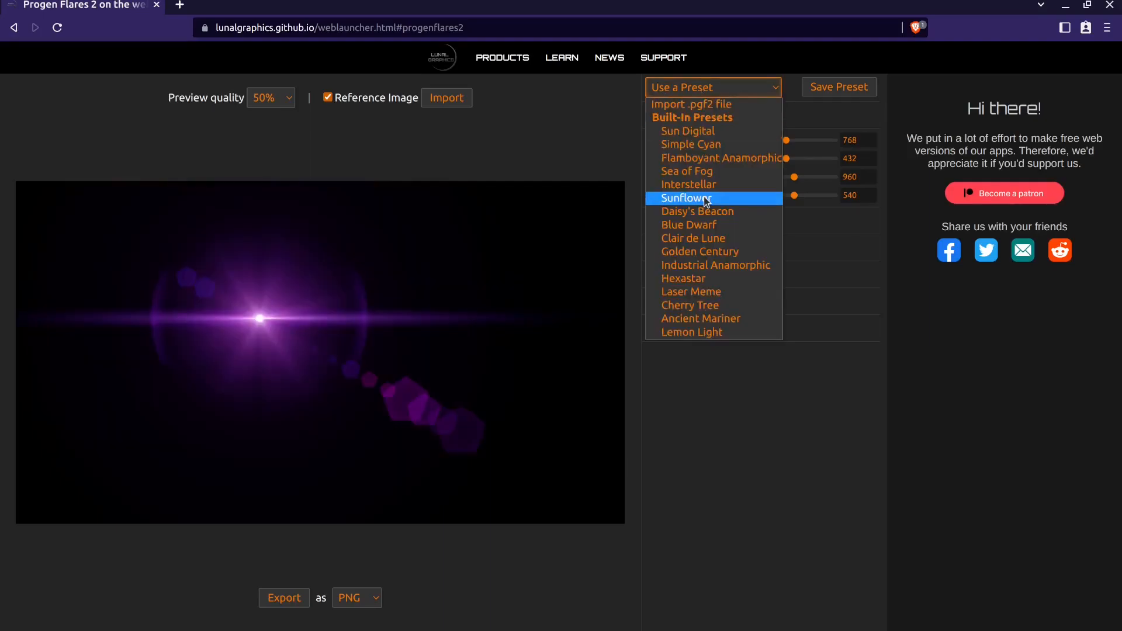
pyautogui.click(706, 199)
pyautogui.click(713, 87)
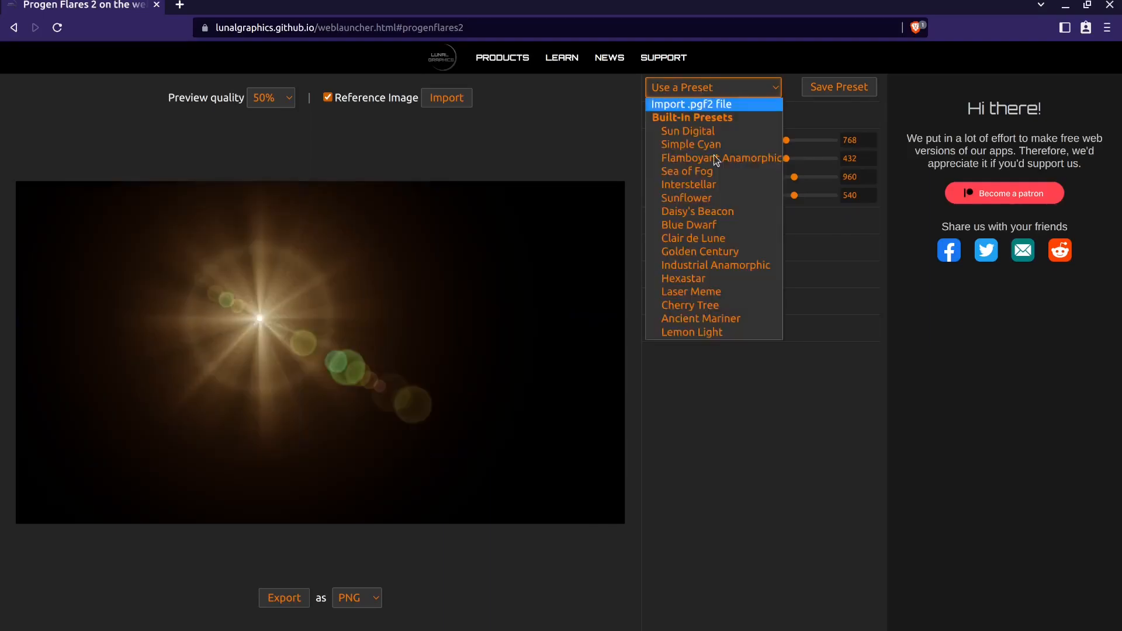
pyautogui.click(711, 211)
pyautogui.click(718, 87)
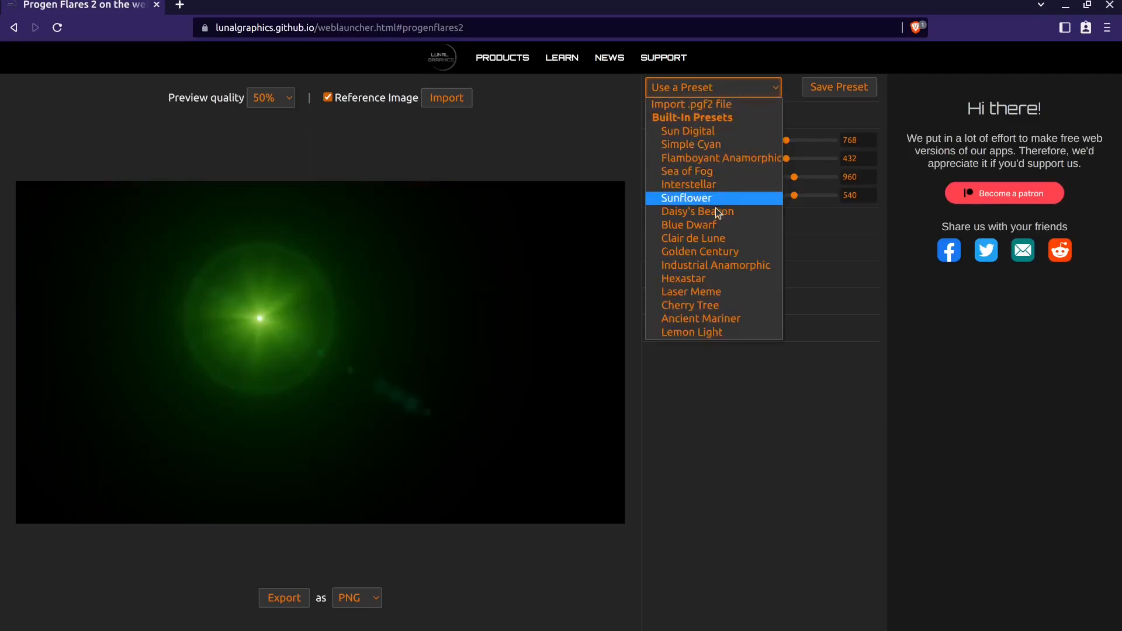
pyautogui.click(709, 225)
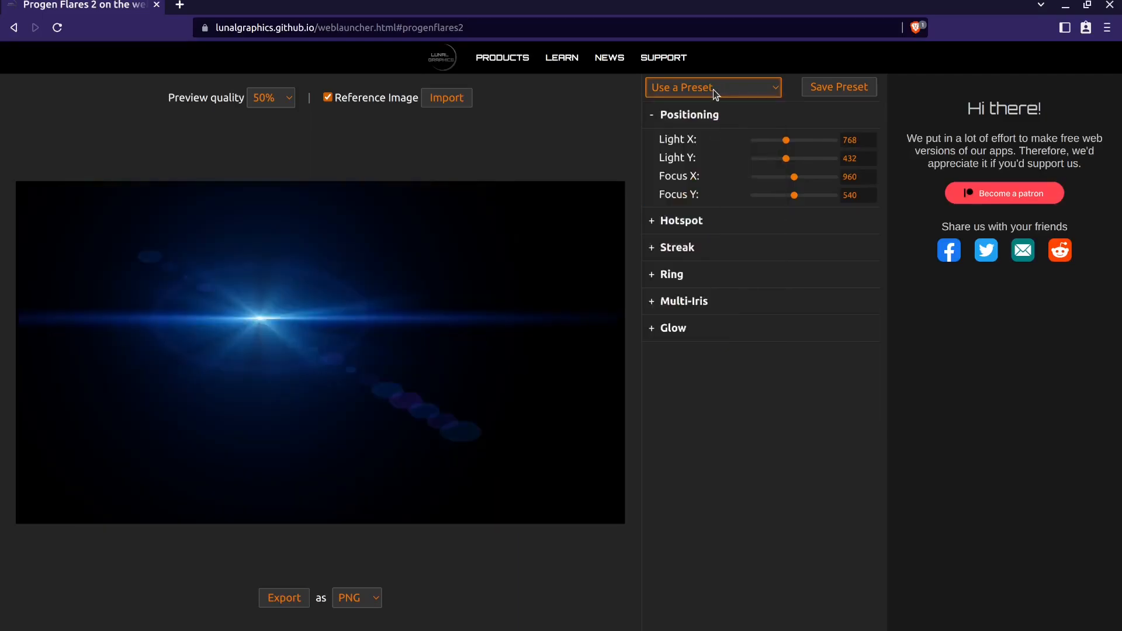
# - Apply the Simple Cyan preset and move the light to about X 618, Y 427
pyautogui.click(713, 89)
pyautogui.click(707, 146)
pyautogui.moveTo(303, 300); pyautogui.dragTo(413, 370)
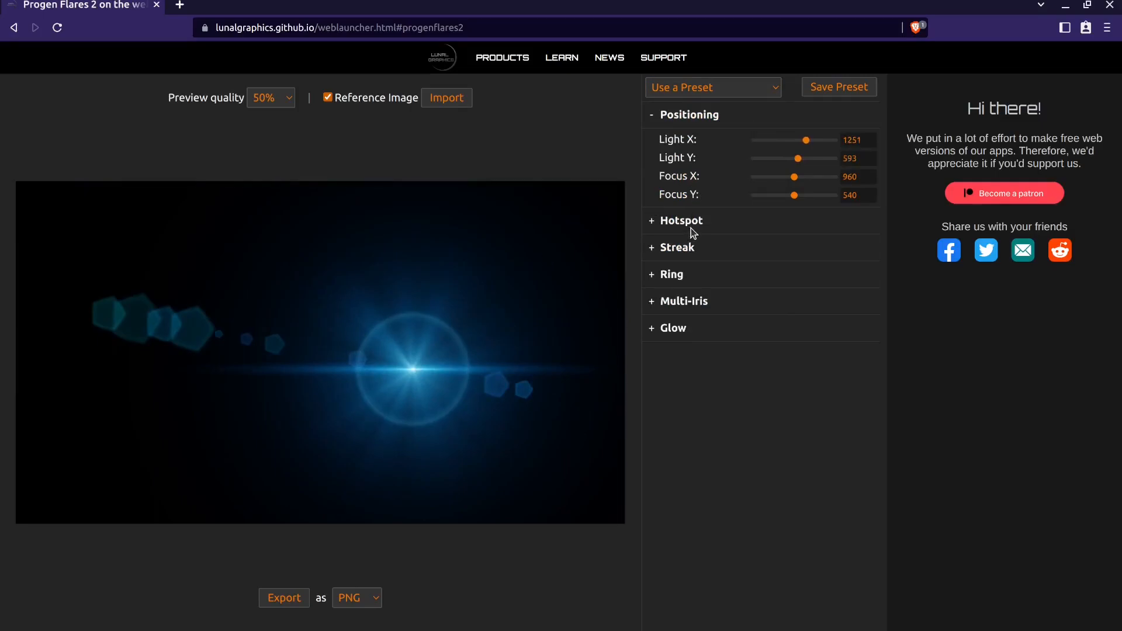
pyautogui.moveTo(258, 322); pyautogui.dragTo(212, 317)
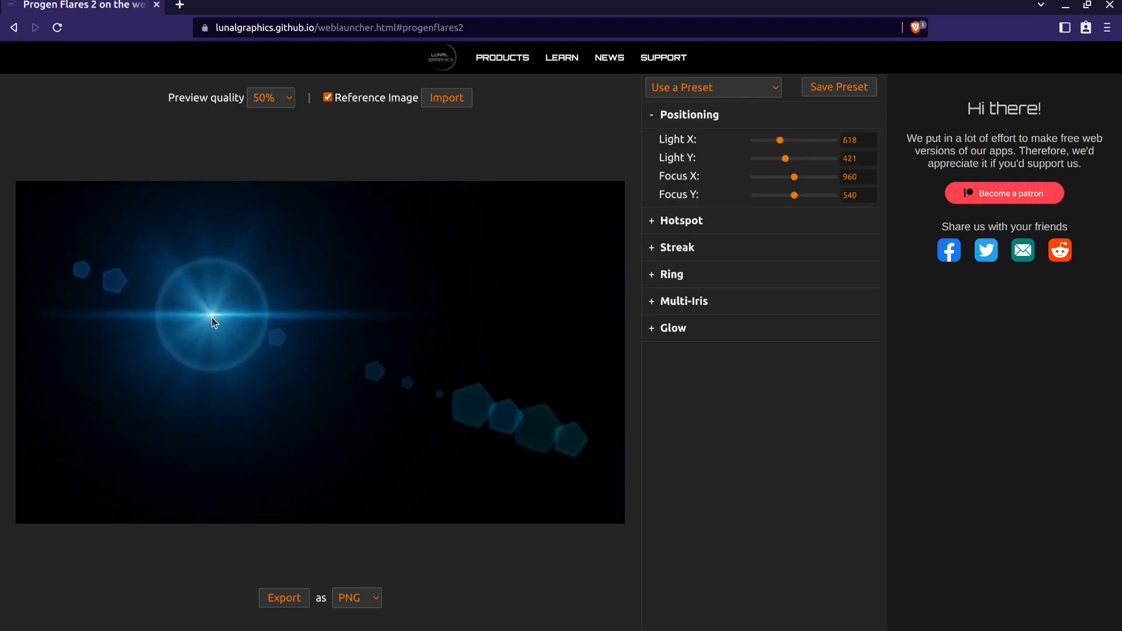
# - Set the Streak Length to 3271 and Thickness to 91, and the Hotspot Size to 608
pyautogui.click(678, 247)
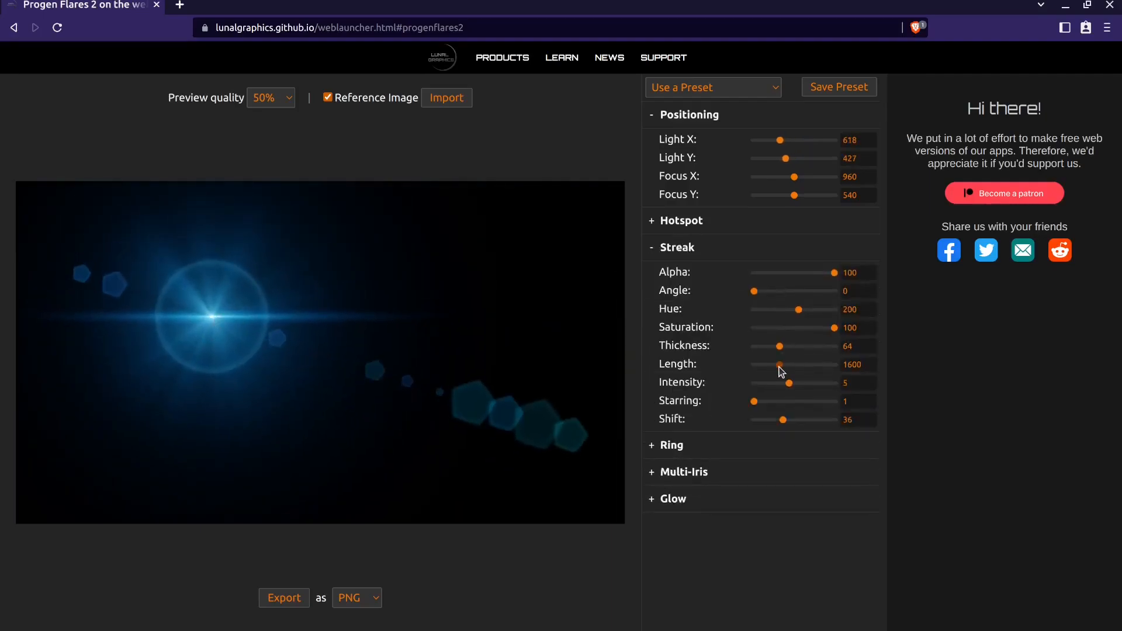
pyautogui.moveTo(781, 366)
pyautogui.mouseDown()
pyautogui.moveTo(809, 377)
pyautogui.moveTo(793, 351)
pyautogui.mouseUp()
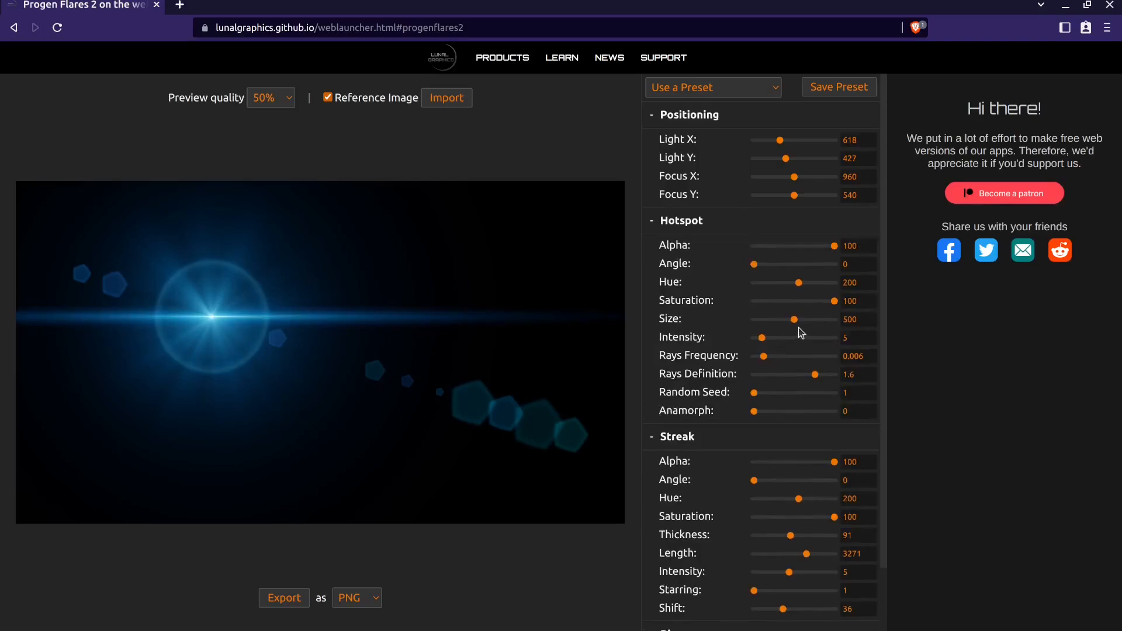
pyautogui.moveTo(799, 323); pyautogui.dragTo(803, 328)
# - Set the Glow Size to 1223, its Alpha to 30 and its Hue to 74
pyautogui.scroll(-2, 709, 577)
pyautogui.click(701, 618)
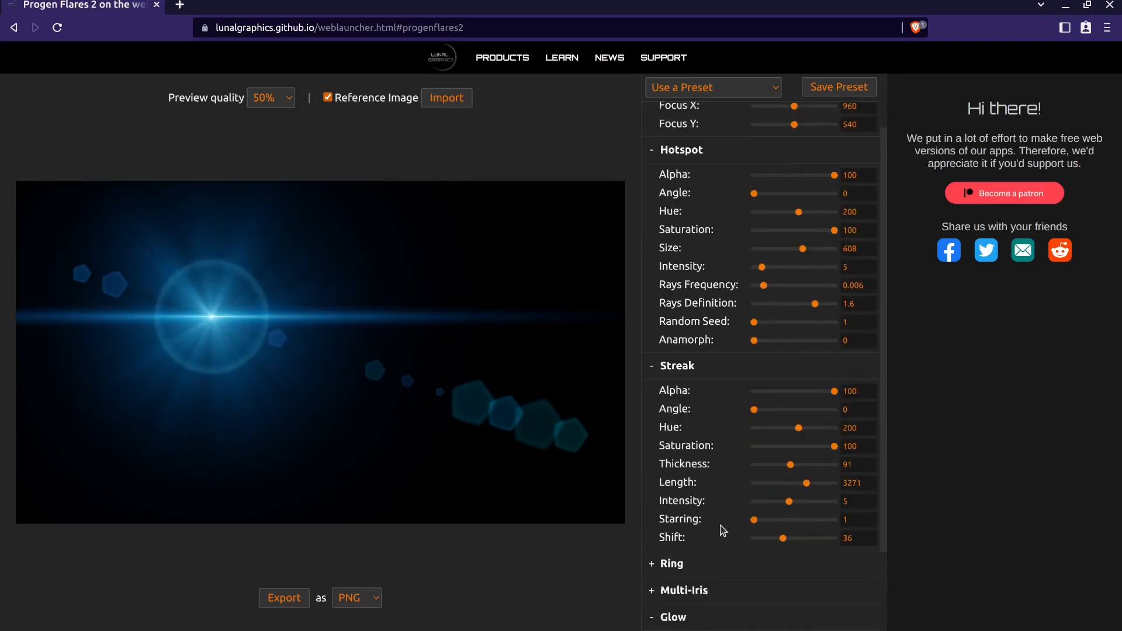
pyautogui.scroll(-2, 725, 523)
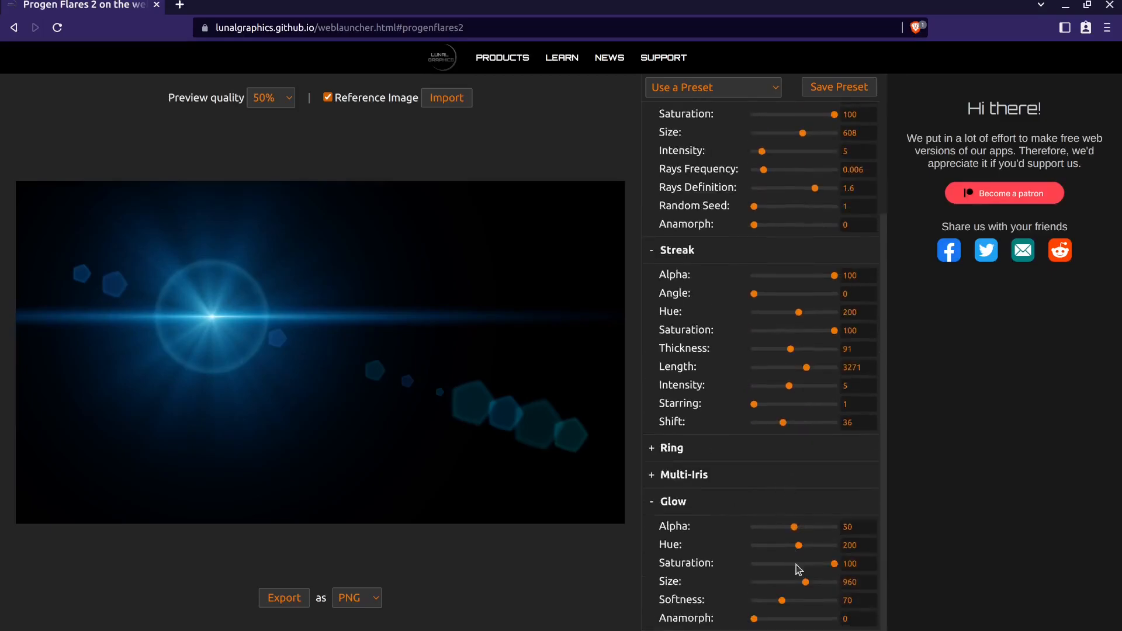
pyautogui.moveTo(806, 583); pyautogui.dragTo(819, 585)
pyautogui.moveTo(793, 527); pyautogui.dragTo(787, 529)
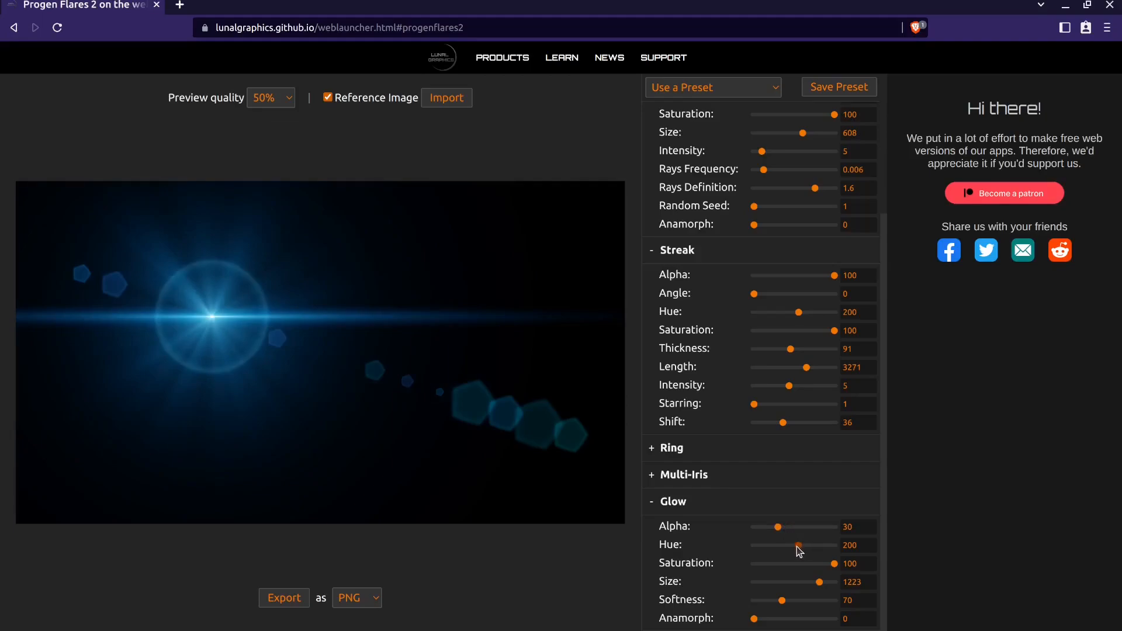
pyautogui.click(763, 546)
pyautogui.click(761, 546)
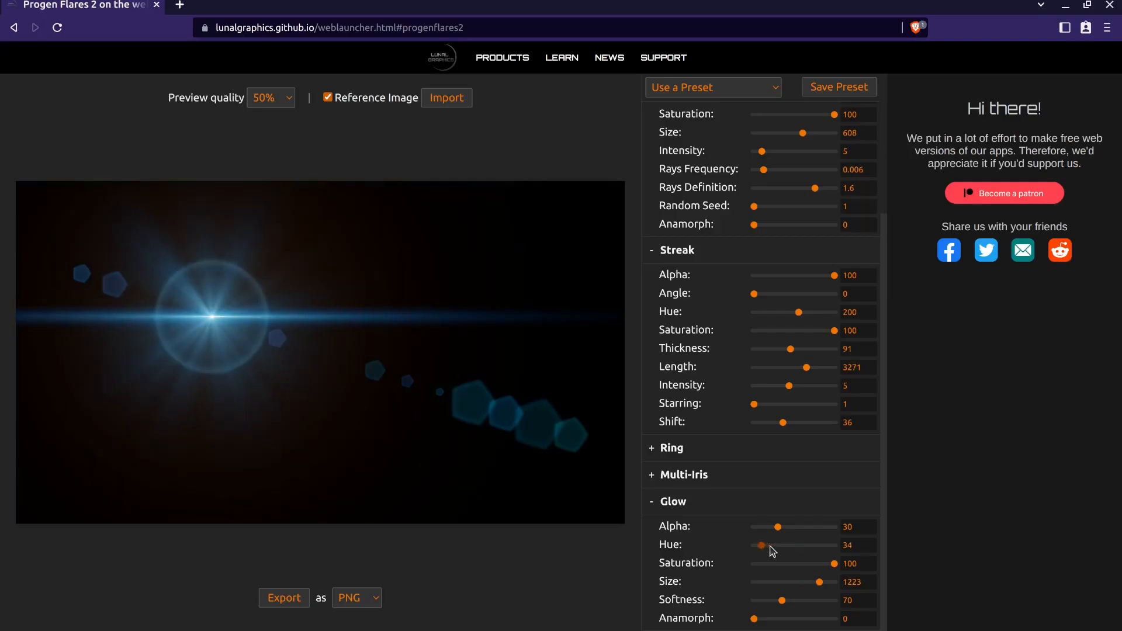
# - Set the Hotspot Hue to 86
pyautogui.scroll(3, 770, 546)
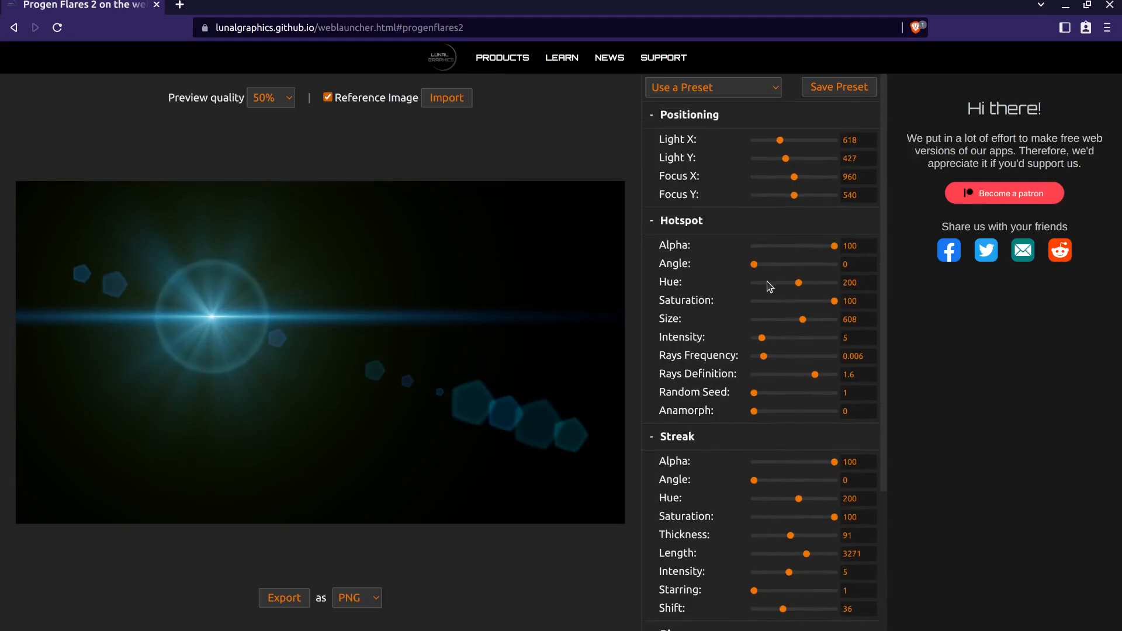
pyautogui.click(767, 282)
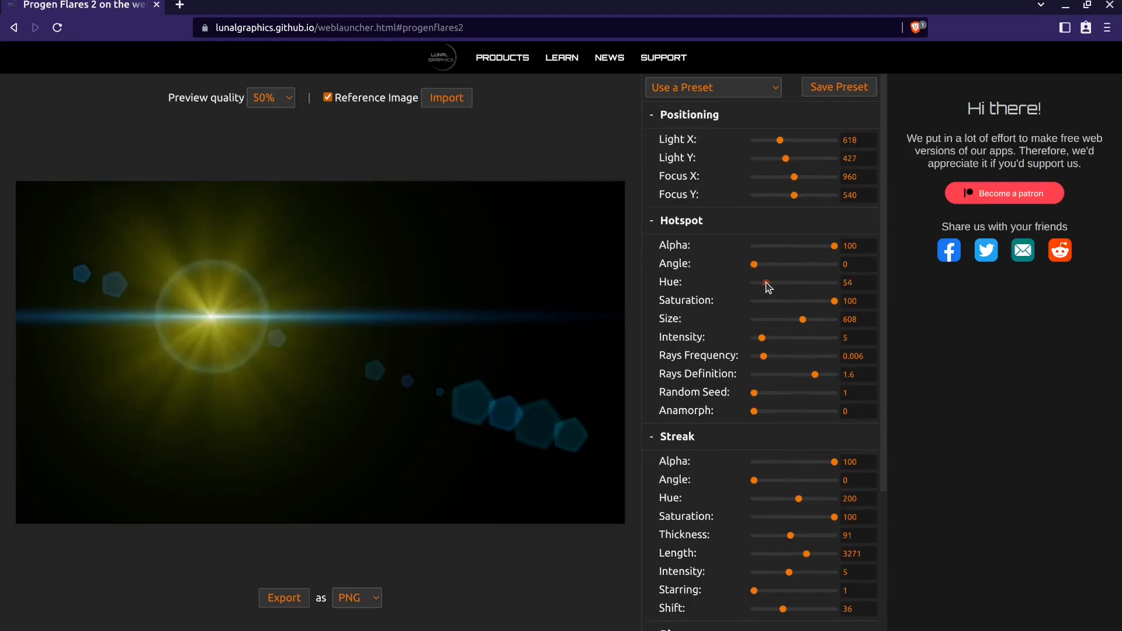
pyautogui.click(773, 283)
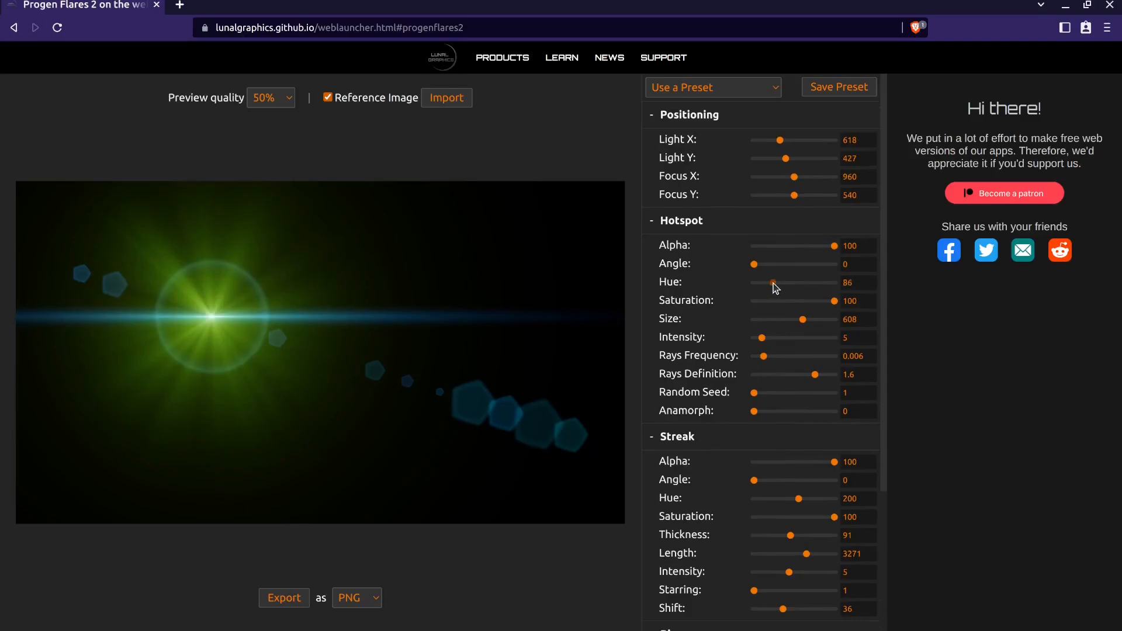
# - Hide the ring by setting its Alpha to 0 and collapse the Ring settings
pyautogui.scroll(-3, 772, 284)
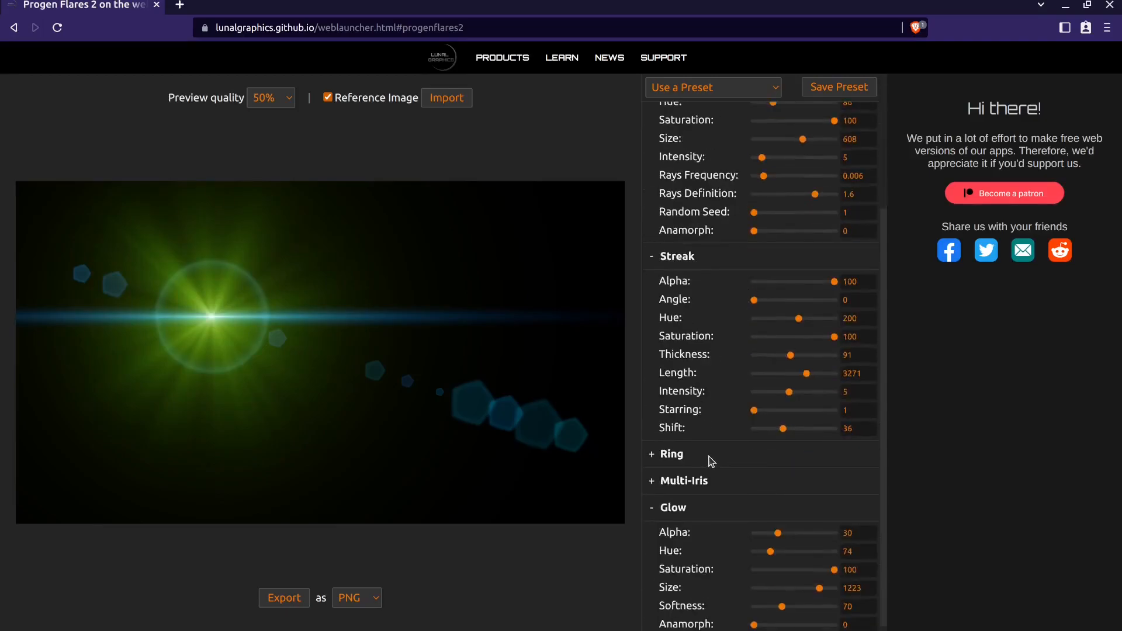
pyautogui.click(712, 461)
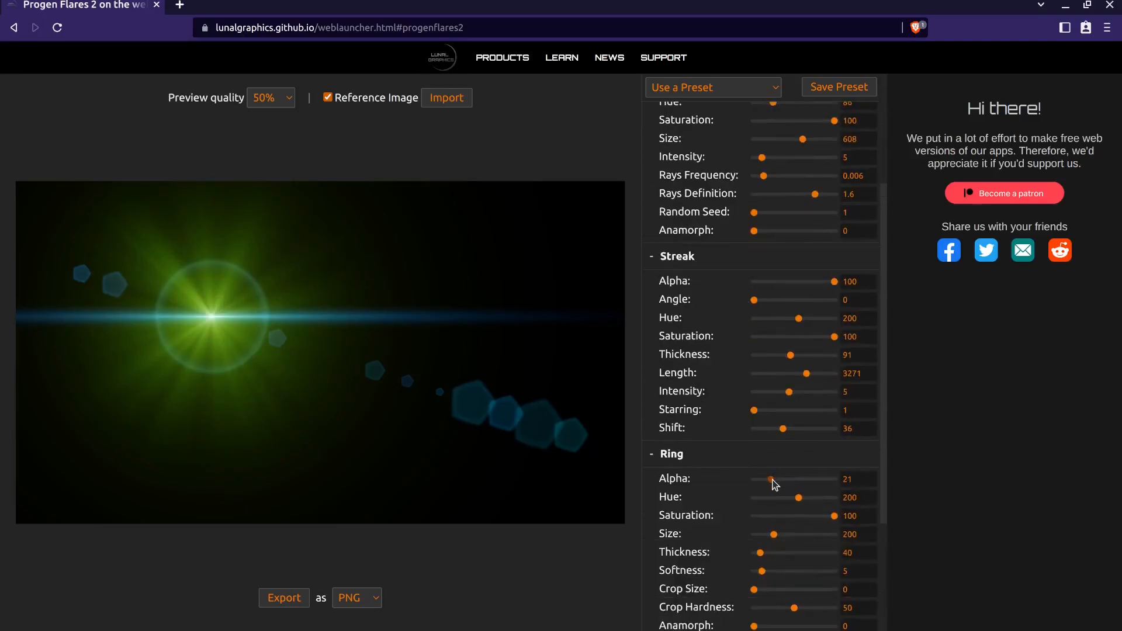
pyautogui.moveTo(774, 485); pyautogui.dragTo(745, 483)
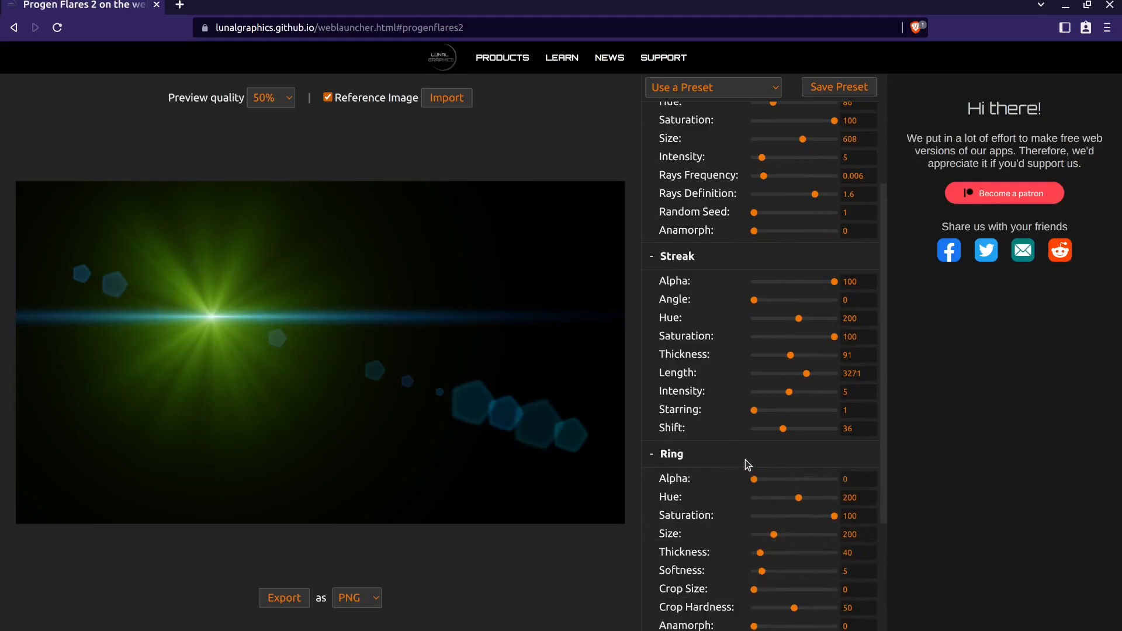
pyautogui.click(746, 461)
# - Set the Streak Hue to 211 and Intensity to 0, and move the light across the preview
pyautogui.scroll(2, 745, 457)
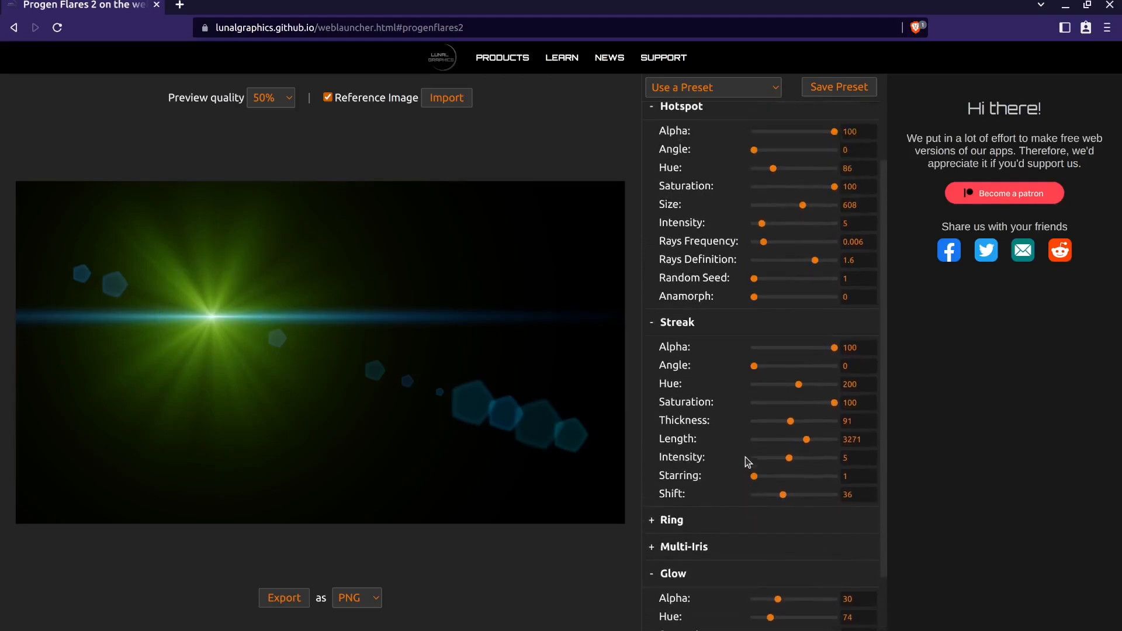
pyautogui.scroll(1, 746, 457)
pyautogui.moveTo(800, 421); pyautogui.dragTo(802, 423)
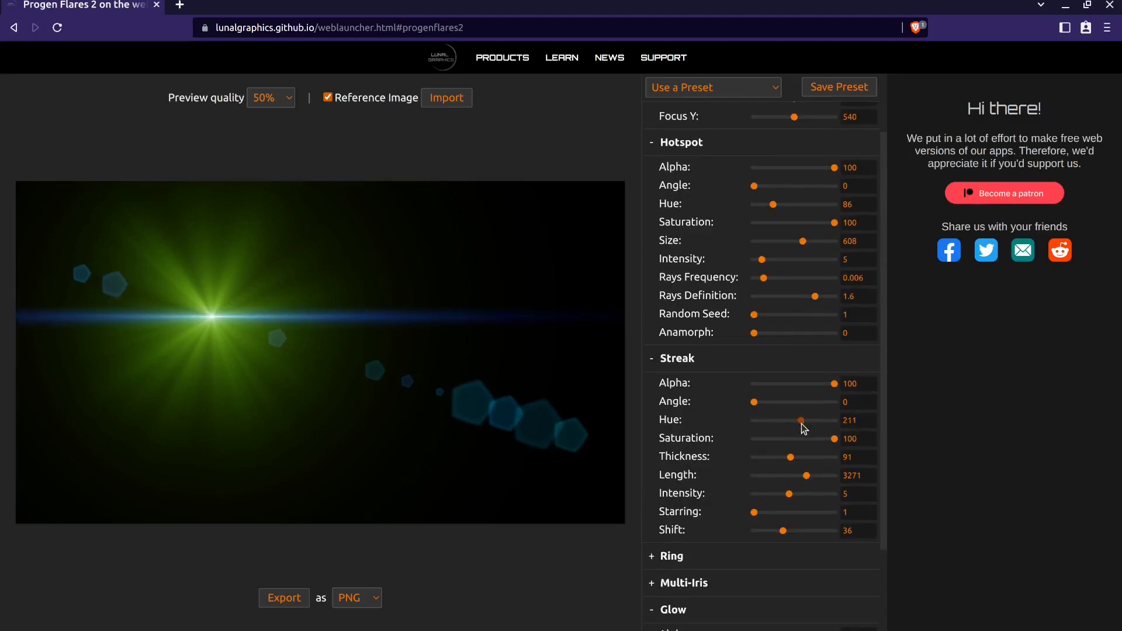
pyautogui.moveTo(789, 495); pyautogui.dragTo(785, 496)
pyautogui.moveTo(360, 361); pyautogui.dragTo(394, 359)
# - Set the Multi-Iris Size to 49, Size Variance to 29 and Edges to 6
pyautogui.scroll(-2, 745, 392)
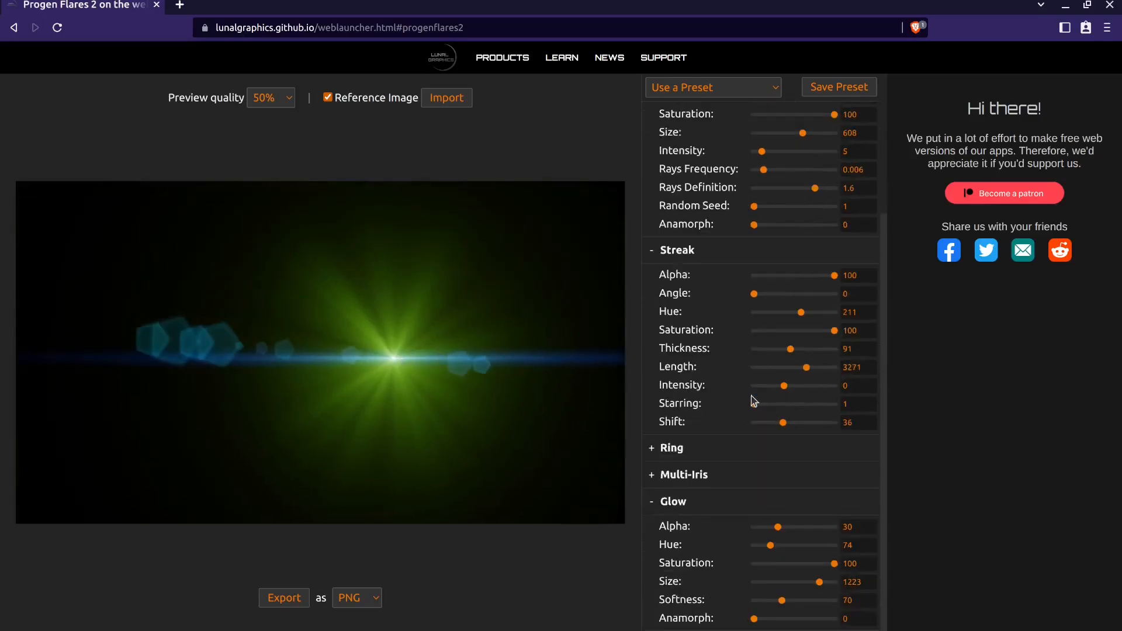
pyautogui.click(724, 466)
pyautogui.scroll(-1, 725, 464)
pyautogui.scroll(-3, 725, 463)
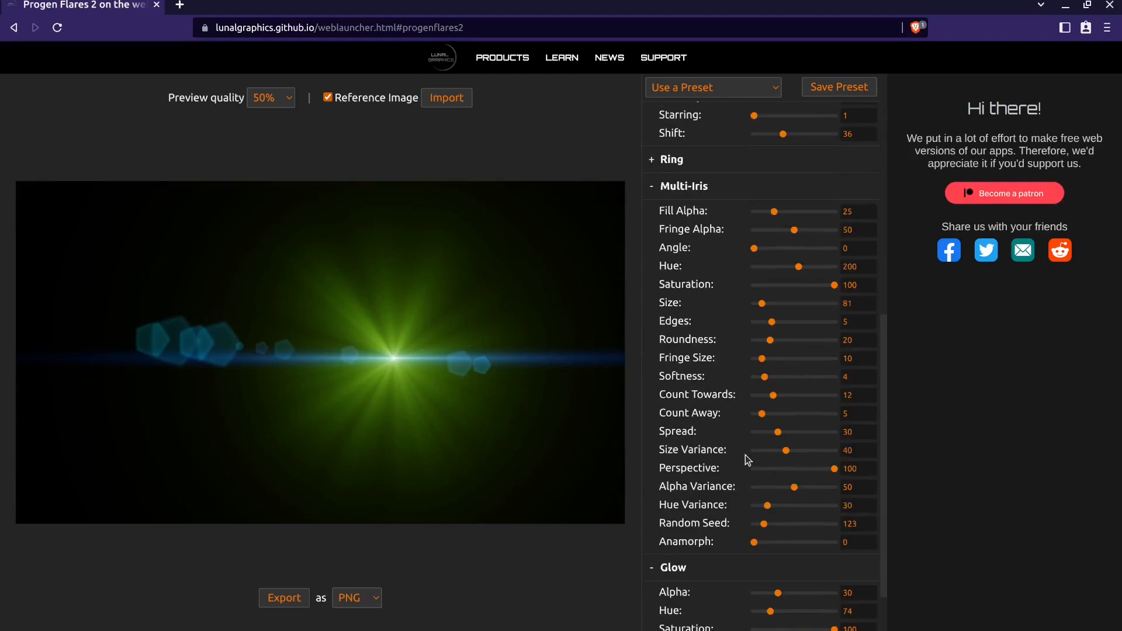
pyautogui.click(759, 304)
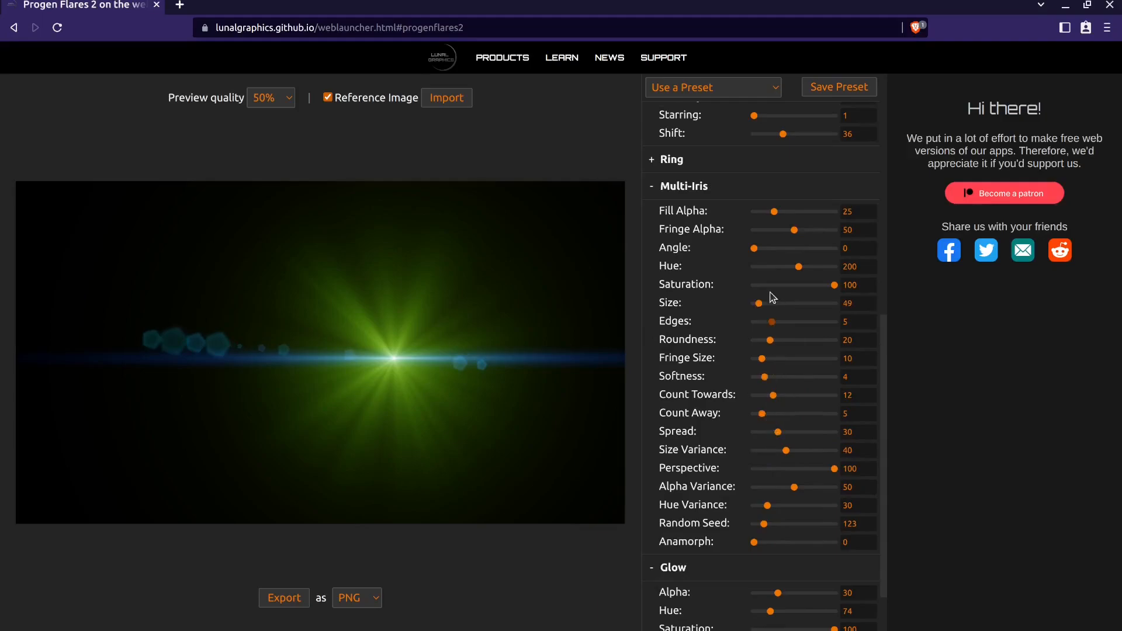
pyautogui.moveTo(782, 455); pyautogui.dragTo(776, 453)
pyautogui.moveTo(771, 322); pyautogui.dragTo(781, 323)
# - Set the Multi-Iris Hue to 182 and place the light at about X 674, Y 457
pyautogui.moveTo(334, 341); pyautogui.dragTo(377, 397)
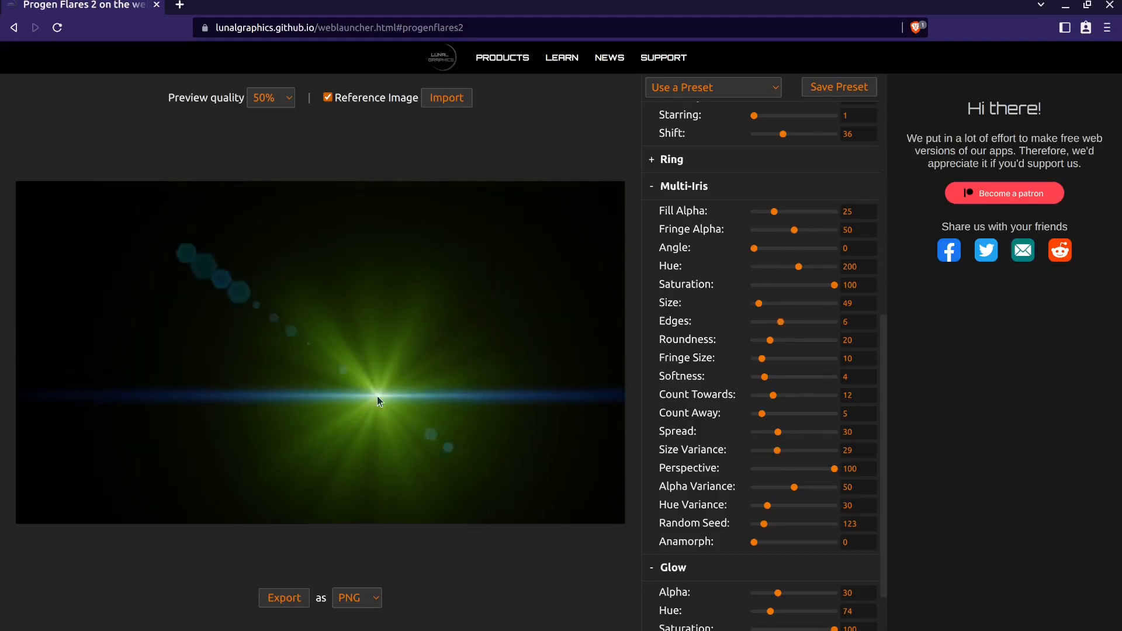
pyautogui.moveTo(320, 347); pyautogui.dragTo(253, 311)
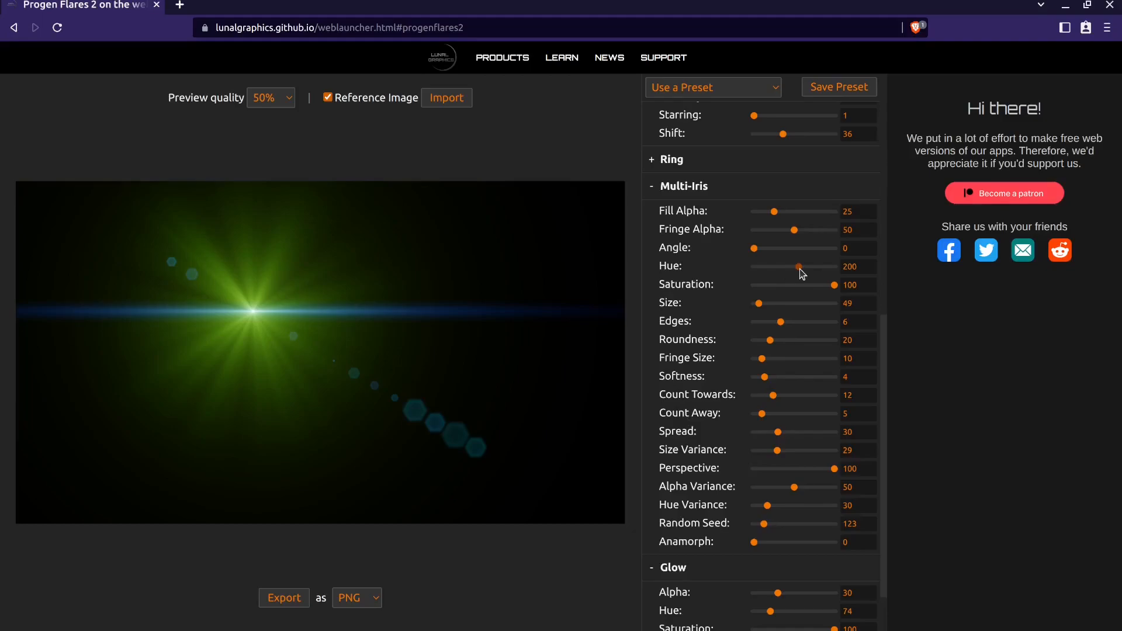
pyautogui.moveTo(799, 269)
pyautogui.mouseDown()
pyautogui.moveTo(771, 268)
pyautogui.moveTo(796, 276)
pyautogui.mouseUp()
pyautogui.moveTo(282, 310); pyautogui.dragTo(230, 328)
# - Set the Hotspot Anamorph to 37 and move the light to about X 1103, Y 500
pyautogui.scroll(6, 791, 228)
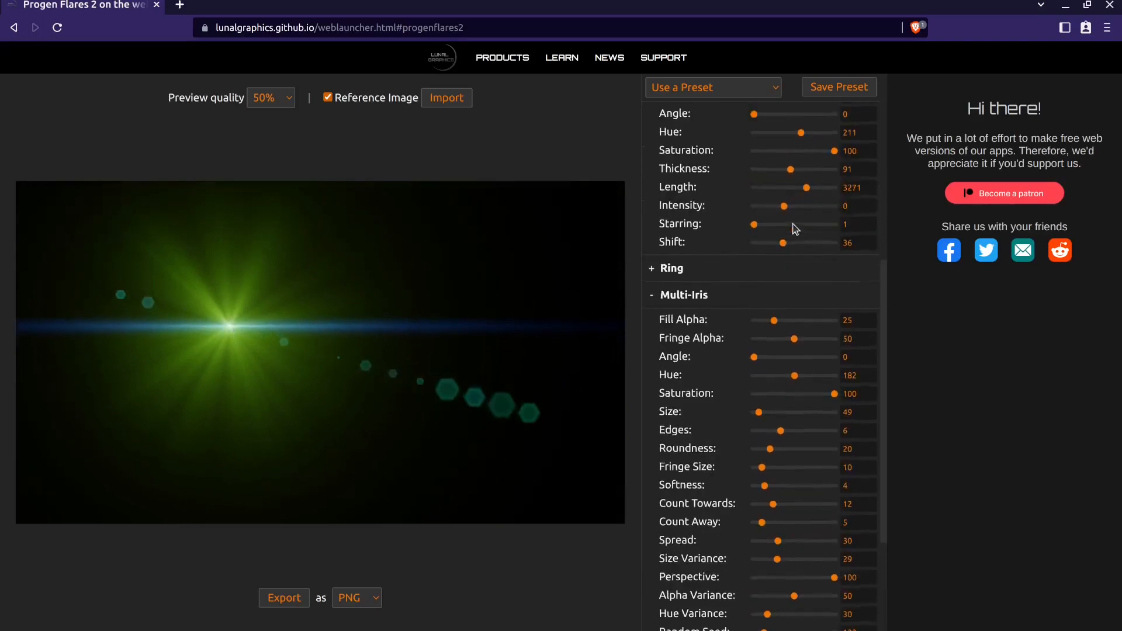
pyautogui.scroll(3, 794, 228)
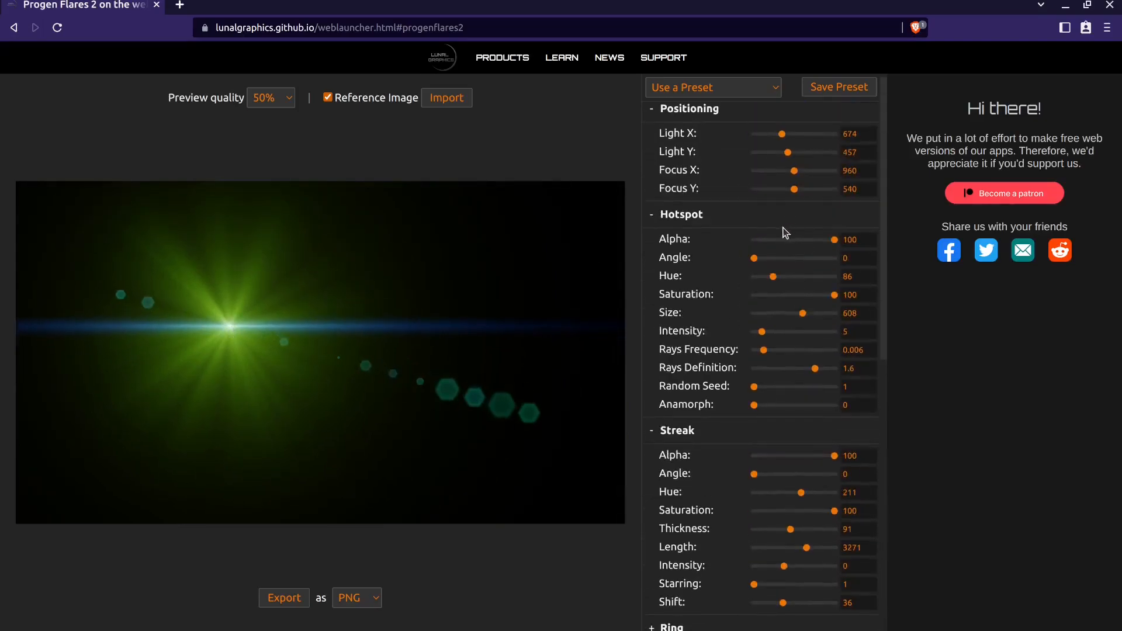
pyautogui.moveTo(754, 405); pyautogui.dragTo(783, 409)
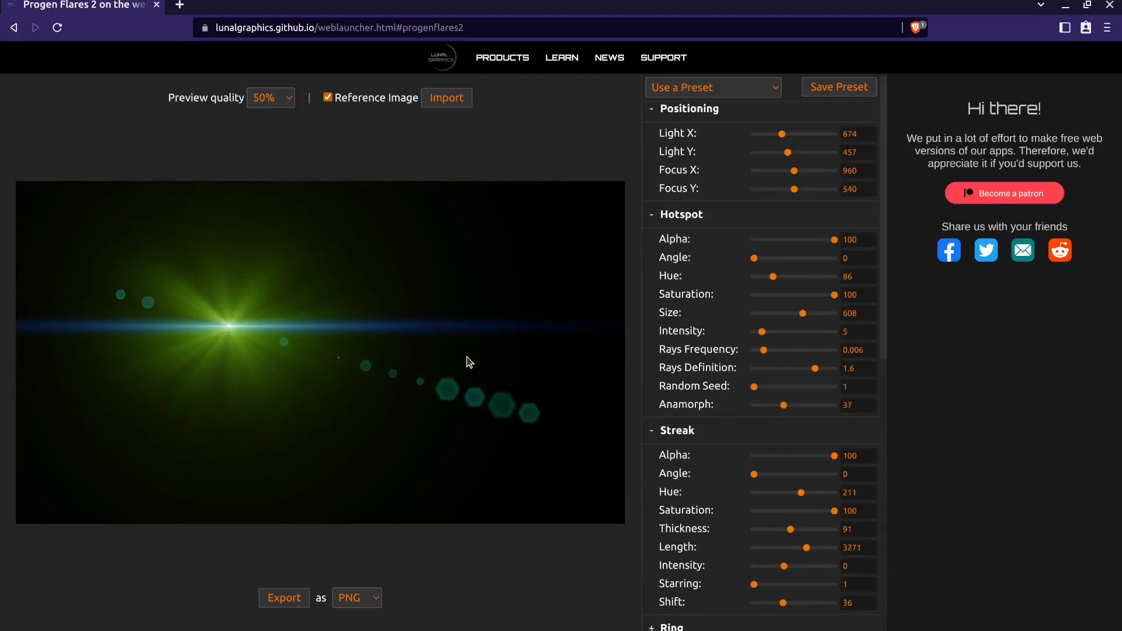
pyautogui.click(289, 350)
pyautogui.moveTo(289, 349); pyautogui.dragTo(366, 340)
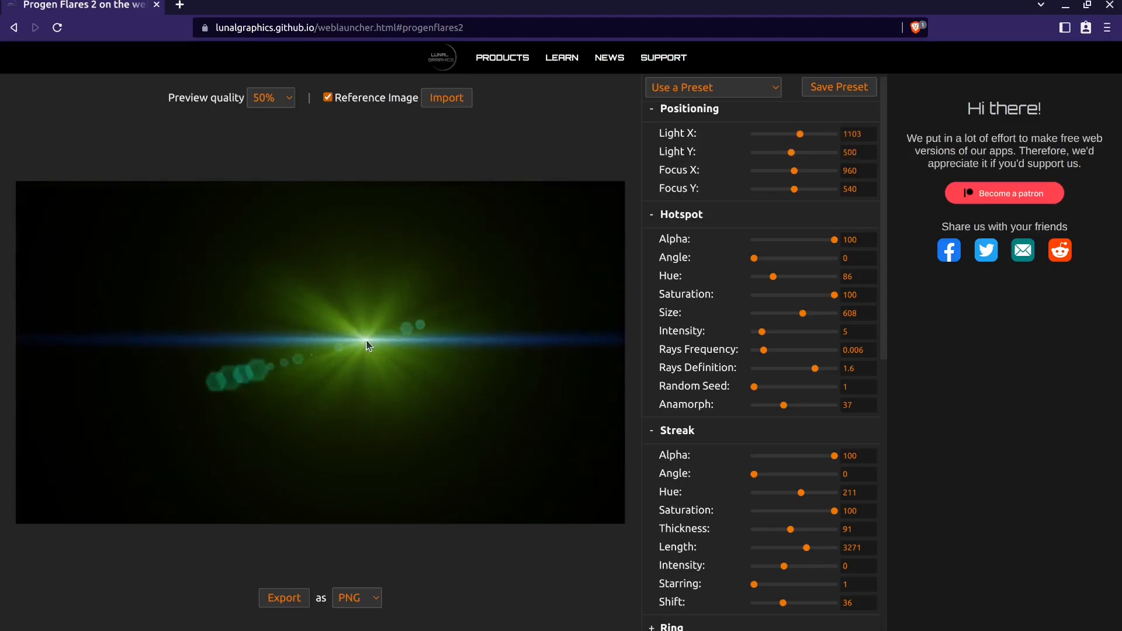
# - Save the flare as a green lens flare .pgf2 preset and move the light to about X 727, Y 434
pyautogui.click(851, 86)
pyautogui.moveTo(396, 263); pyautogui.dragTo(246, 295)
# - Try the built-in Sunflower and Golden Century presets
pyautogui.click(709, 90)
pyautogui.click(719, 163)
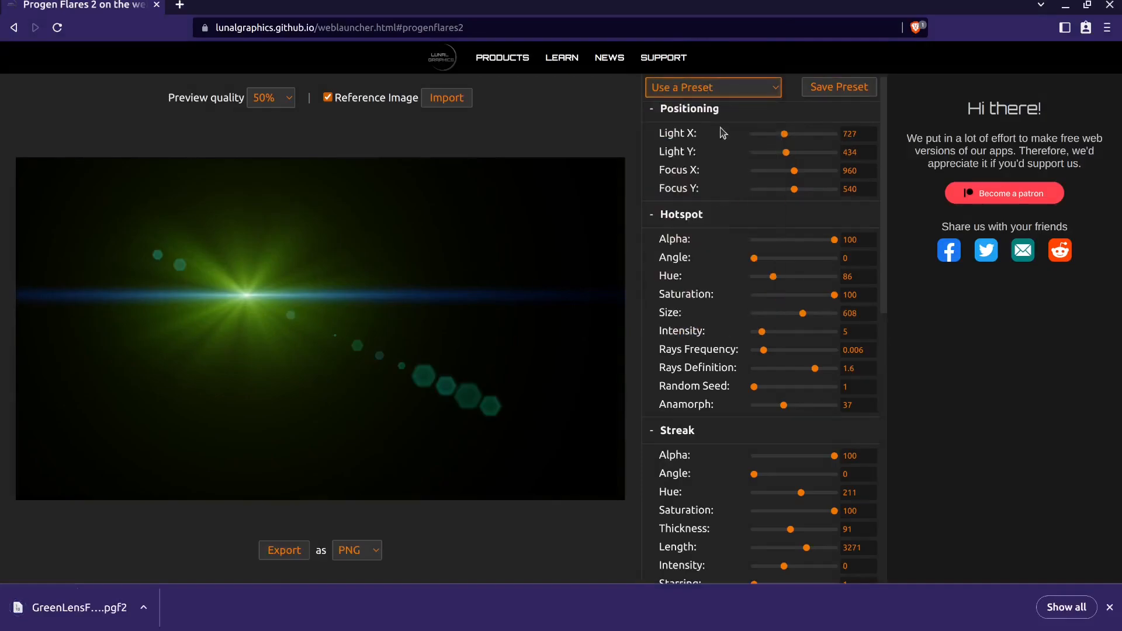
pyautogui.click(708, 88)
pyautogui.click(701, 246)
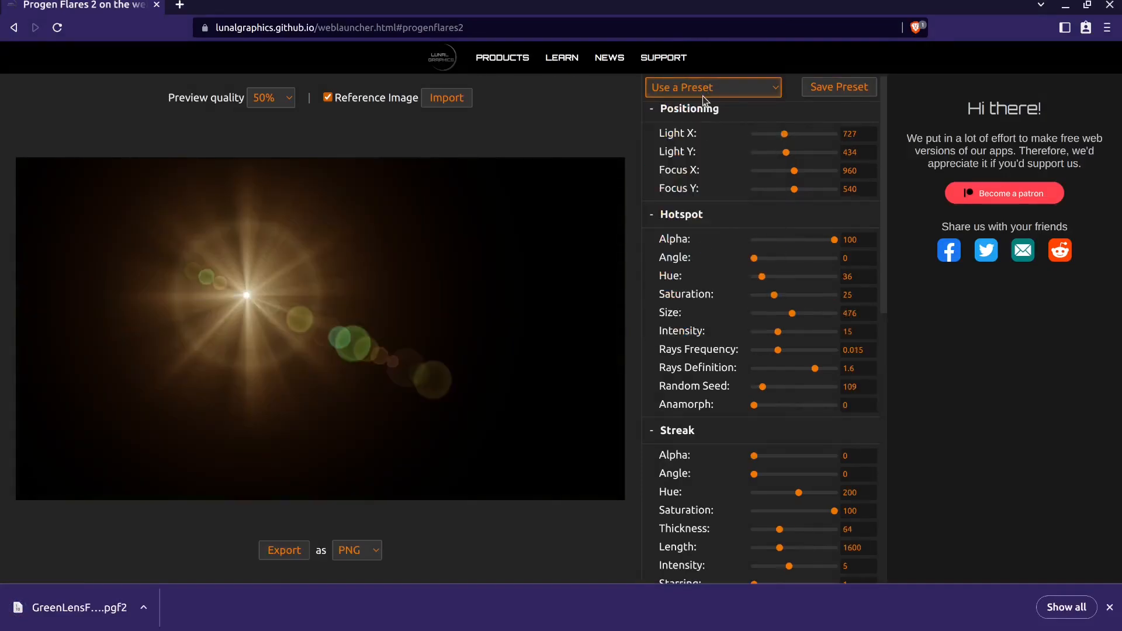
# - Import the saved green flare .pgf2 preset and move the light to about X 854, Y 509
pyautogui.click(704, 89)
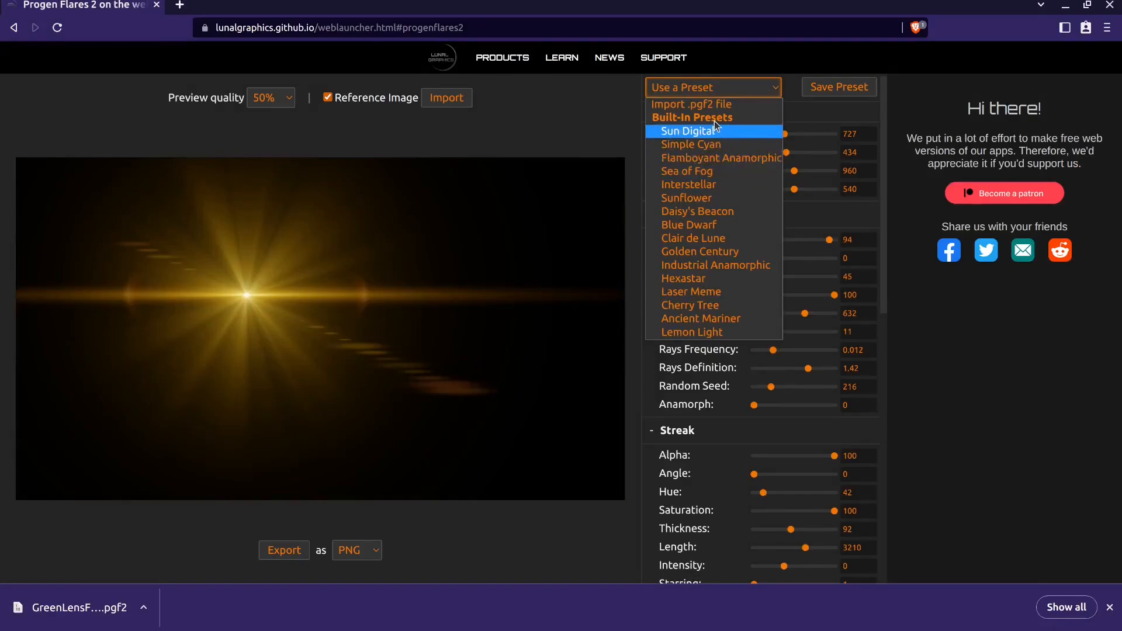
pyautogui.click(713, 105)
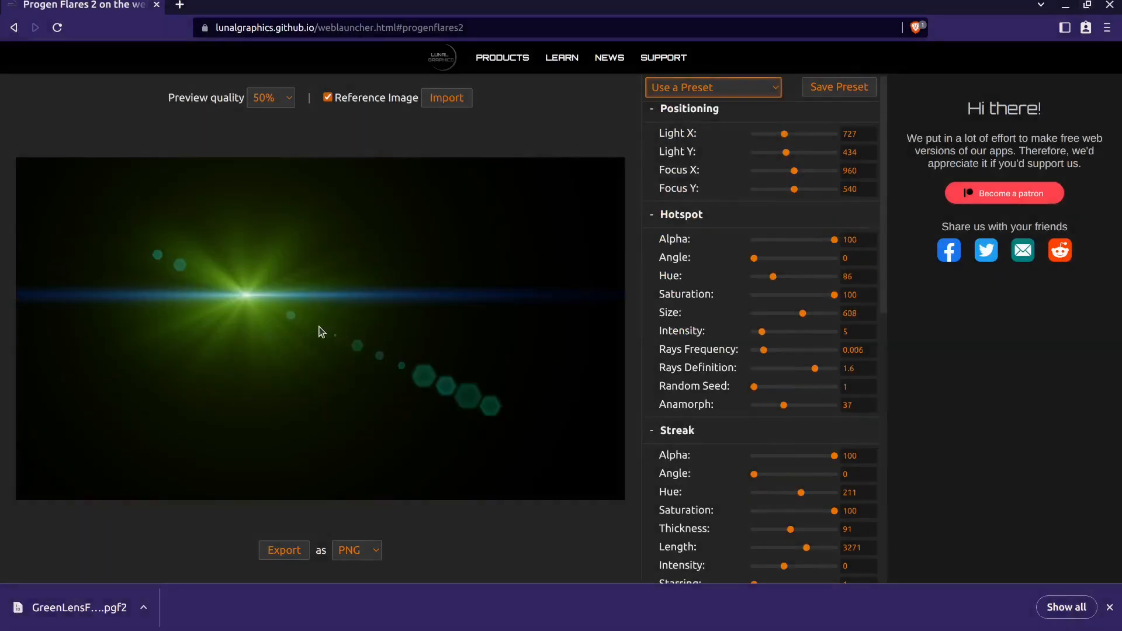
pyautogui.moveTo(321, 331); pyautogui.dragTo(290, 319)
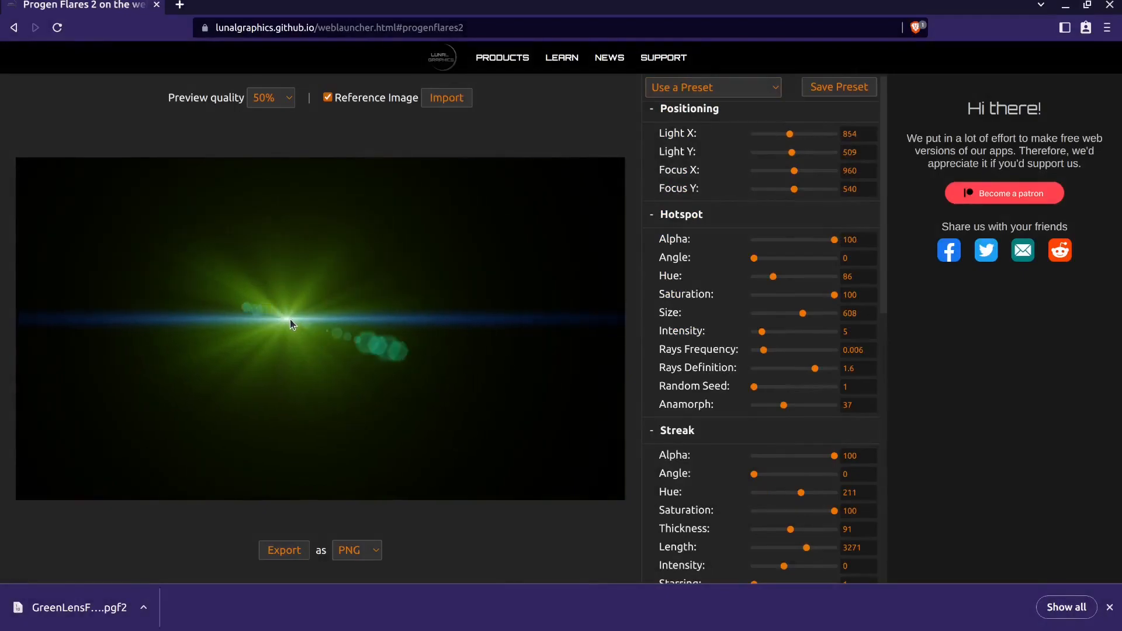